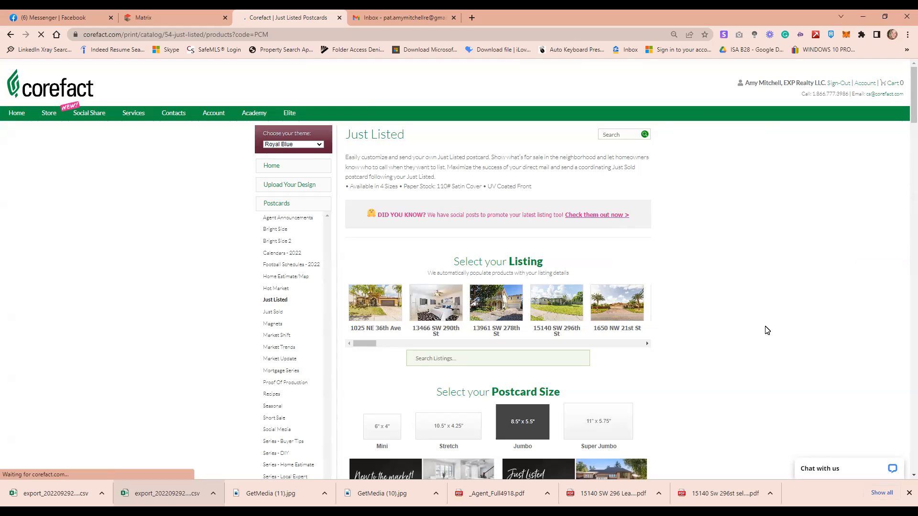
# Go back to Corefact's main print catalog page and scroll to the top
pyautogui.click(11, 34)
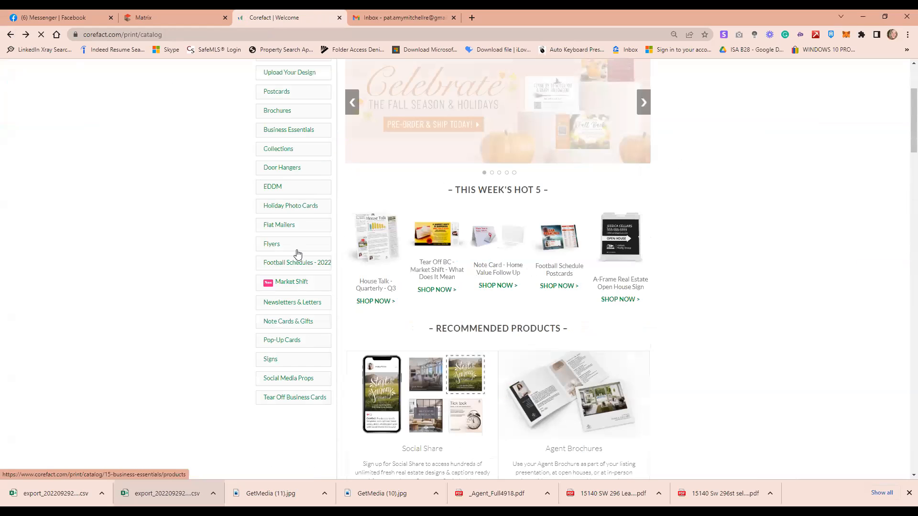
pyautogui.scroll(3, 297, 255)
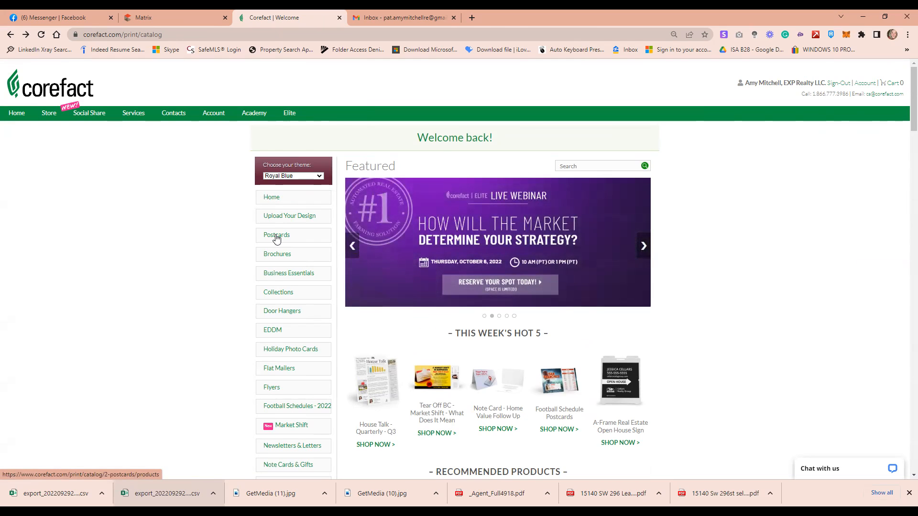
# Expand Postcards in the sidebar and open the Just Listed postcards subcategory
pyautogui.click(276, 237)
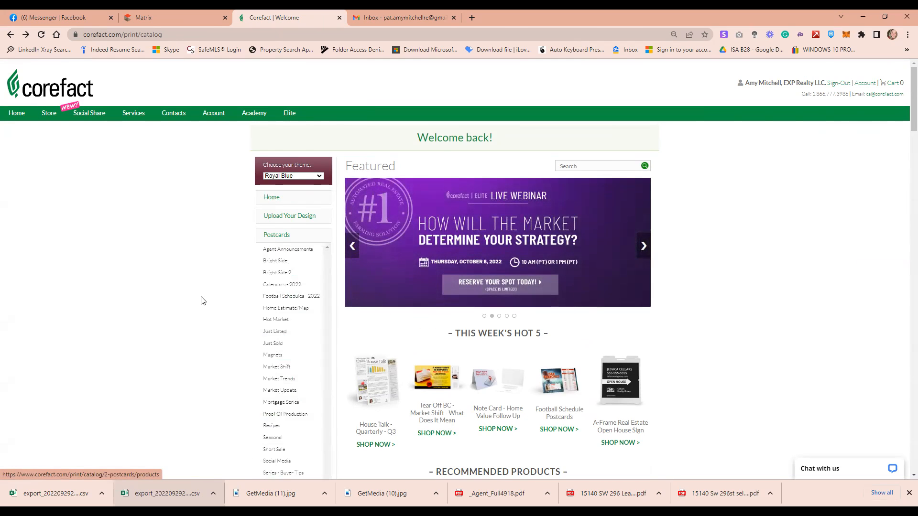
pyautogui.click(286, 335)
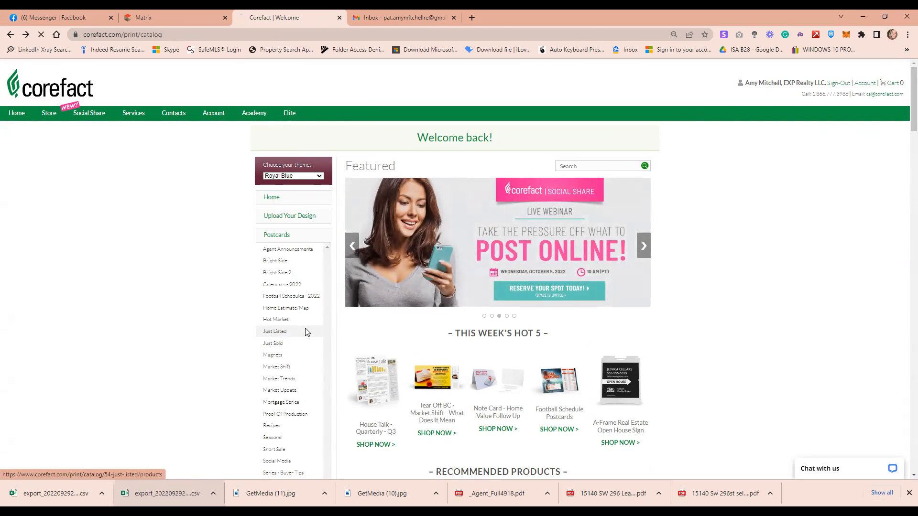
pyautogui.scroll(-1, 361, 328)
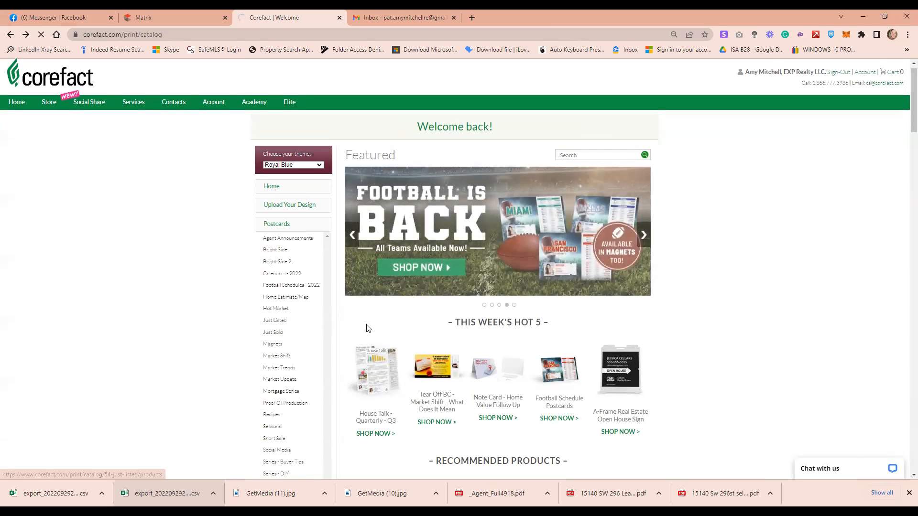
pyautogui.scroll(-2, 281, 237)
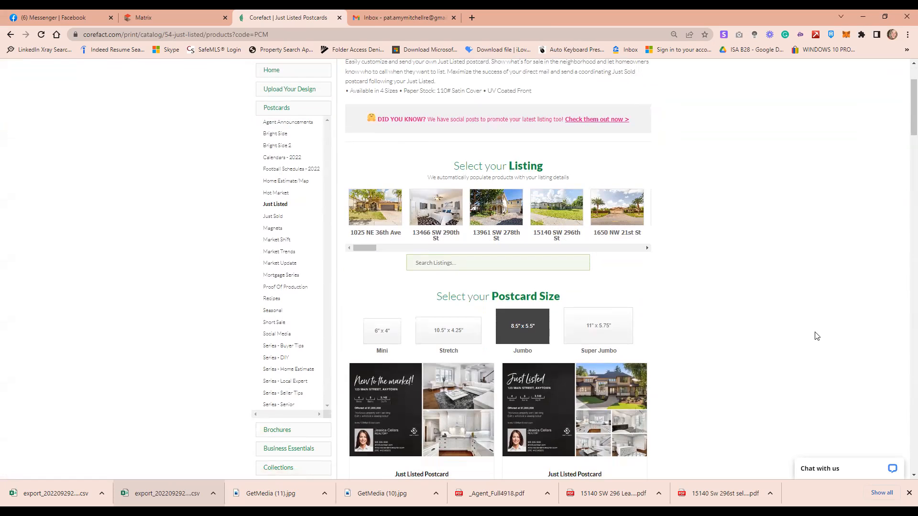
pyautogui.click(381, 225)
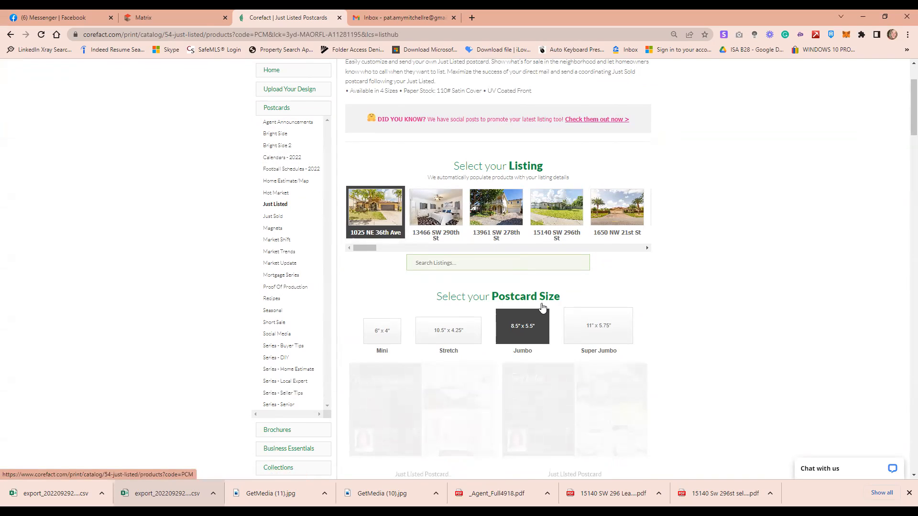
pyautogui.click(530, 330)
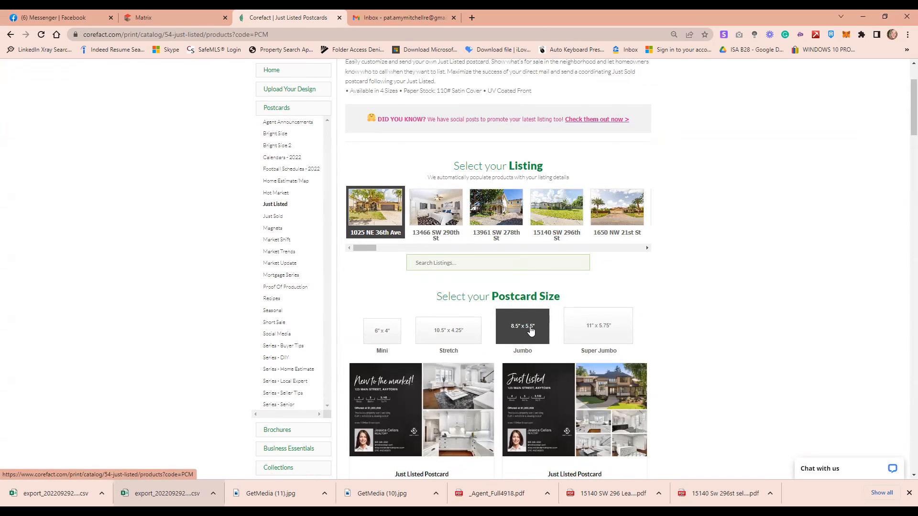
pyautogui.scroll(-1, 522, 324)
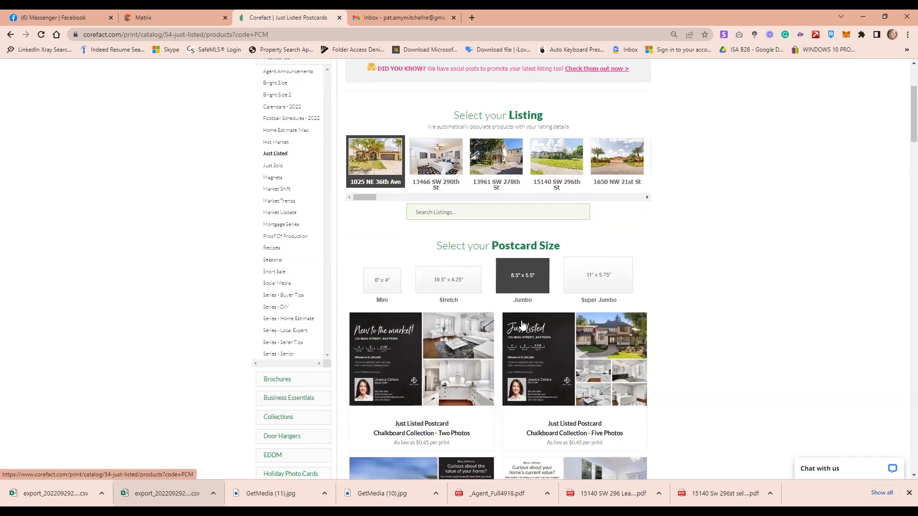
# Browse the Jumbo 8.5" x 5.5" Just Listed designs priced from $0.45 per print
pyautogui.scroll(-2, 523, 325)
pyautogui.click(532, 267)
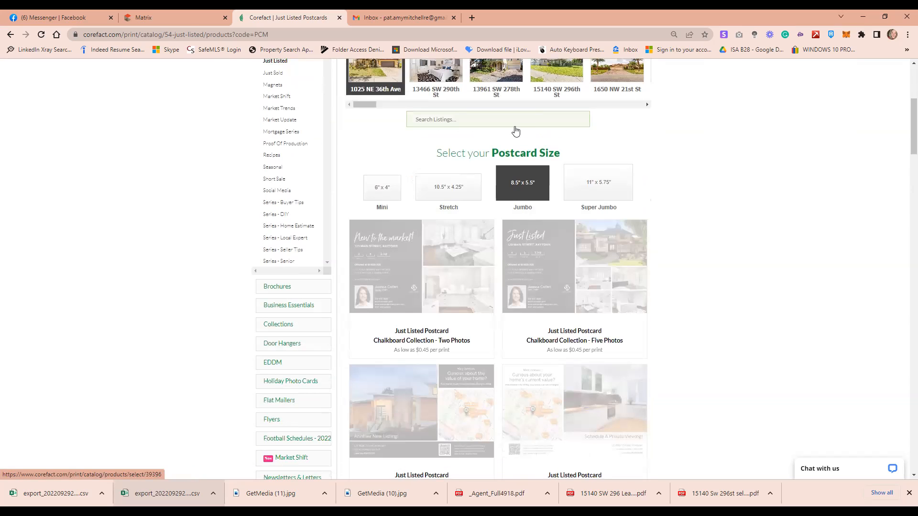
pyautogui.scroll(-1, 523, 127)
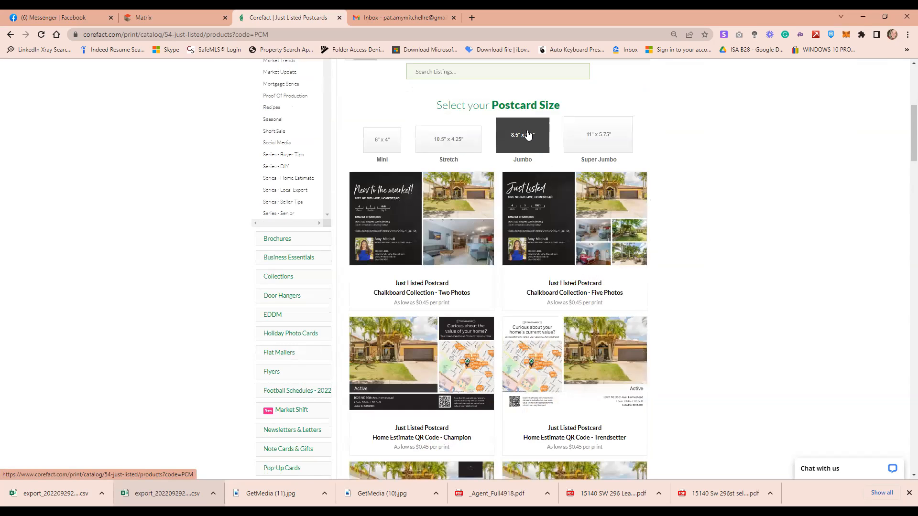
pyautogui.scroll(-1, 524, 129)
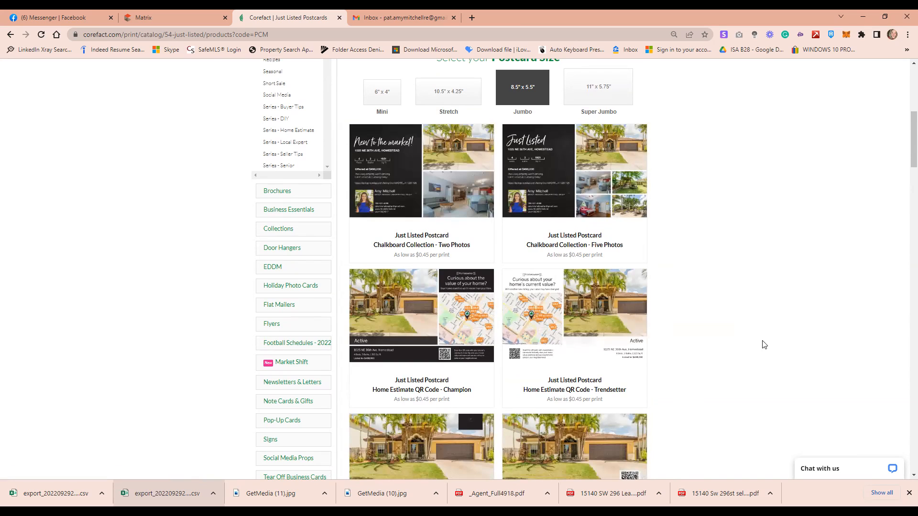
pyautogui.scroll(-3, 764, 345)
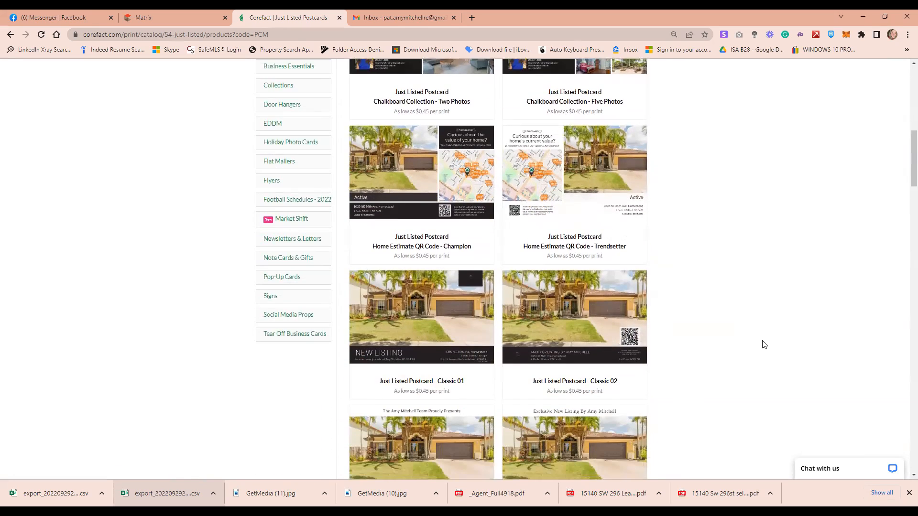
pyautogui.scroll(5, 764, 344)
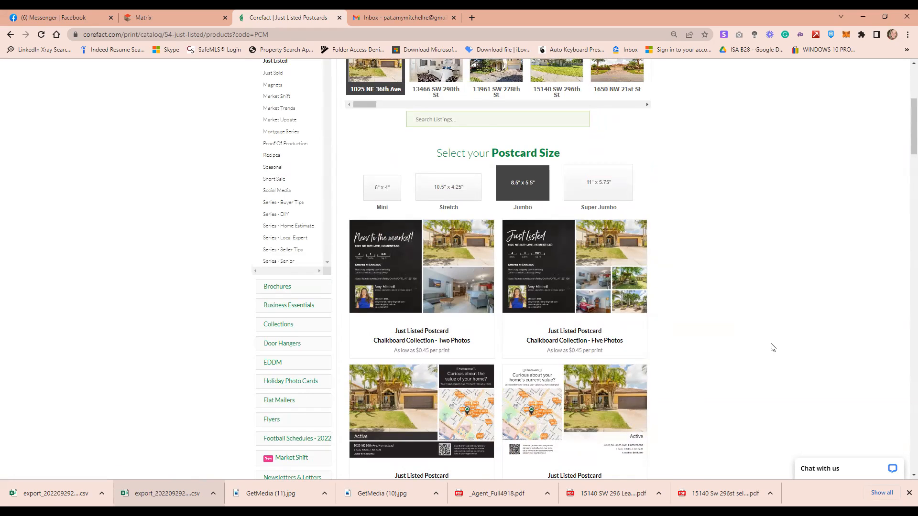
pyautogui.scroll(2, 727, 337)
pyautogui.scroll(3, 810, 338)
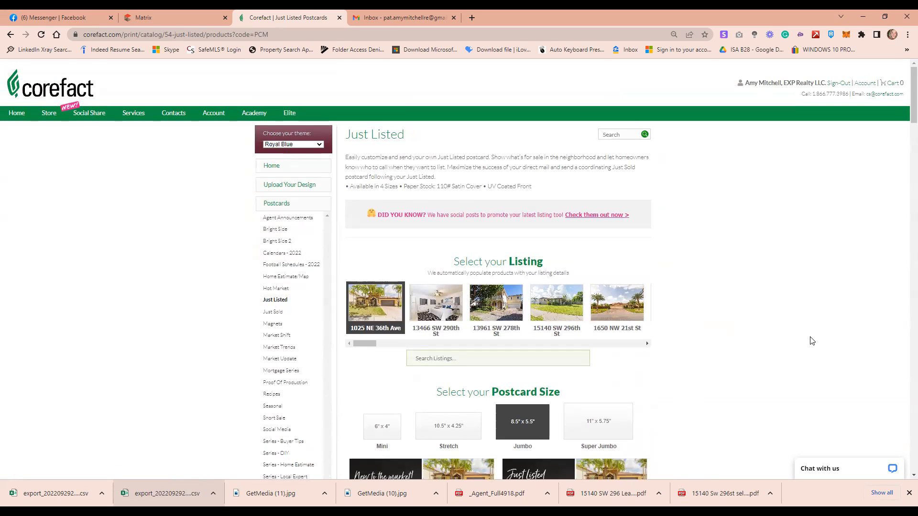
pyautogui.scroll(-4, 810, 340)
pyautogui.scroll(-1, 790, 380)
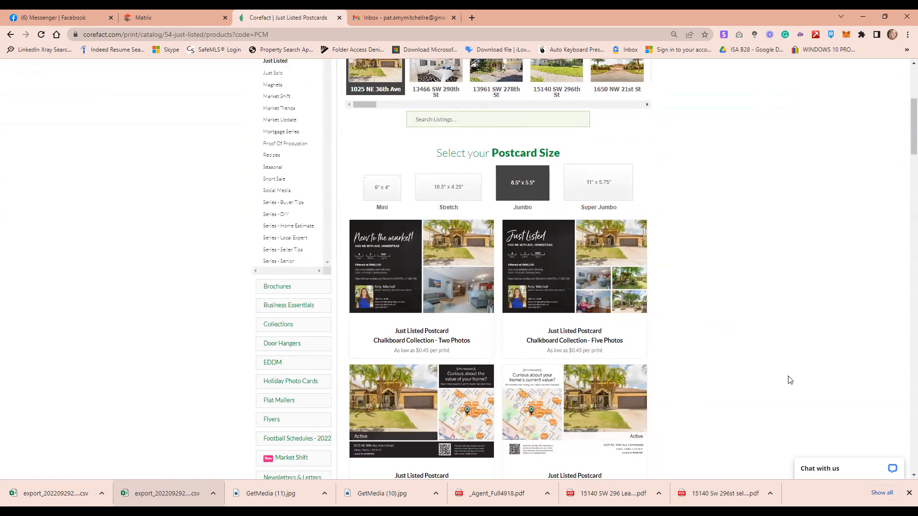
pyautogui.scroll(-1, 789, 379)
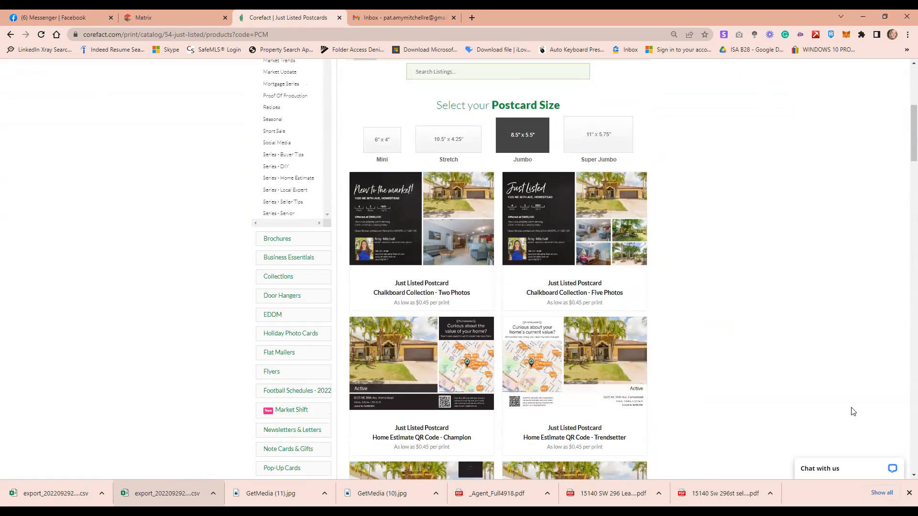
pyautogui.scroll(-2, 799, 389)
pyautogui.scroll(-2, 800, 389)
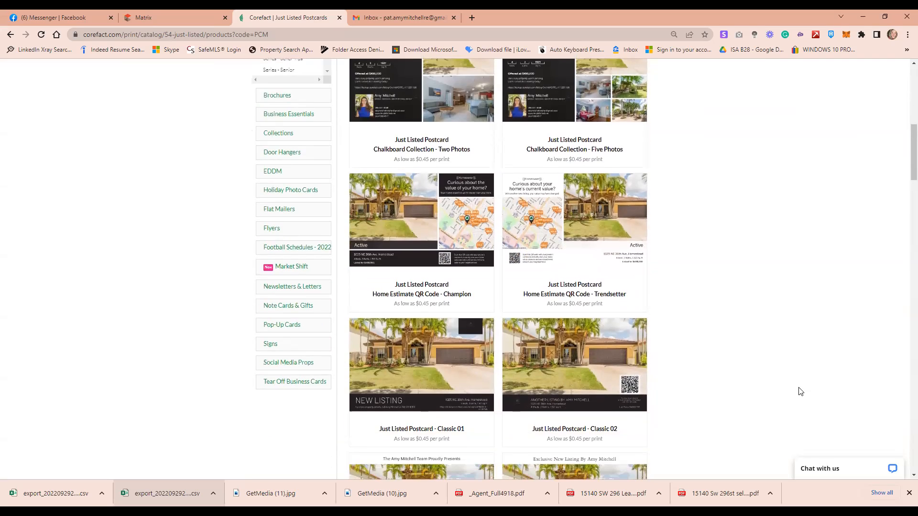
pyautogui.scroll(2, 560, 367)
pyautogui.scroll(-8, 561, 366)
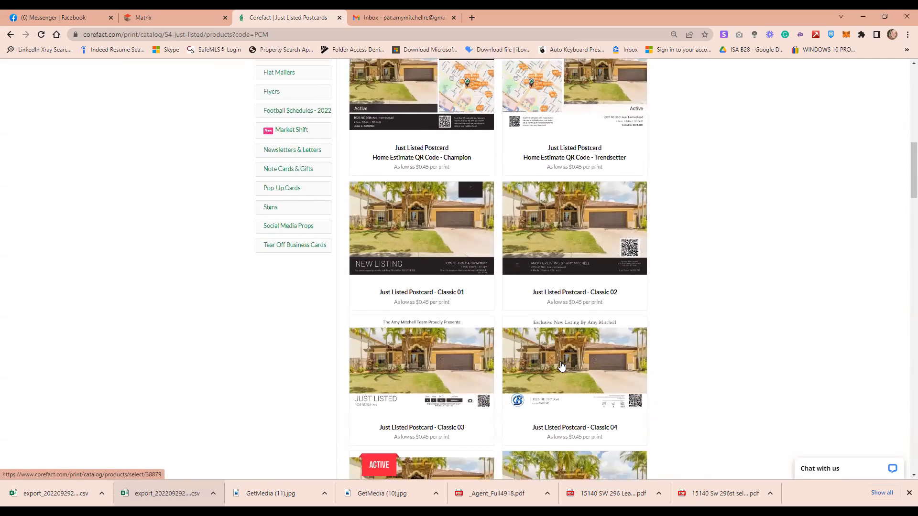
pyautogui.scroll(-2, 562, 367)
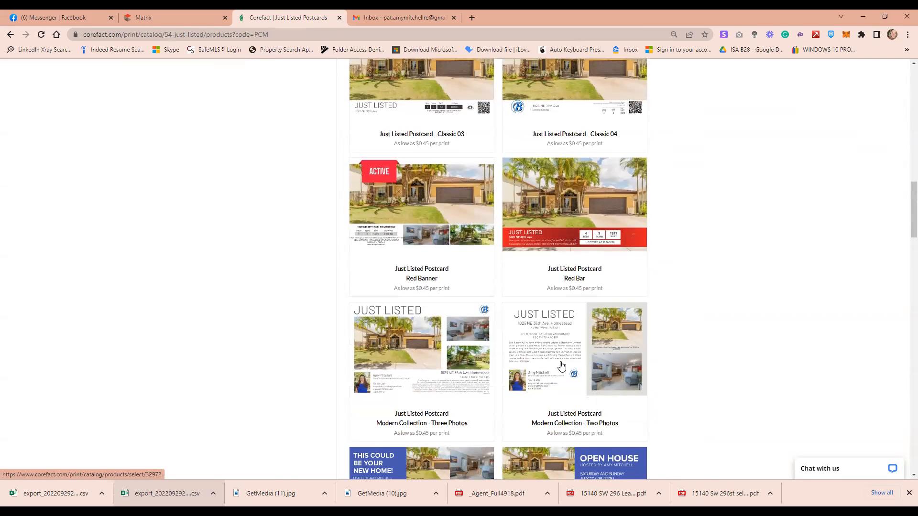
pyautogui.scroll(-1, 562, 367)
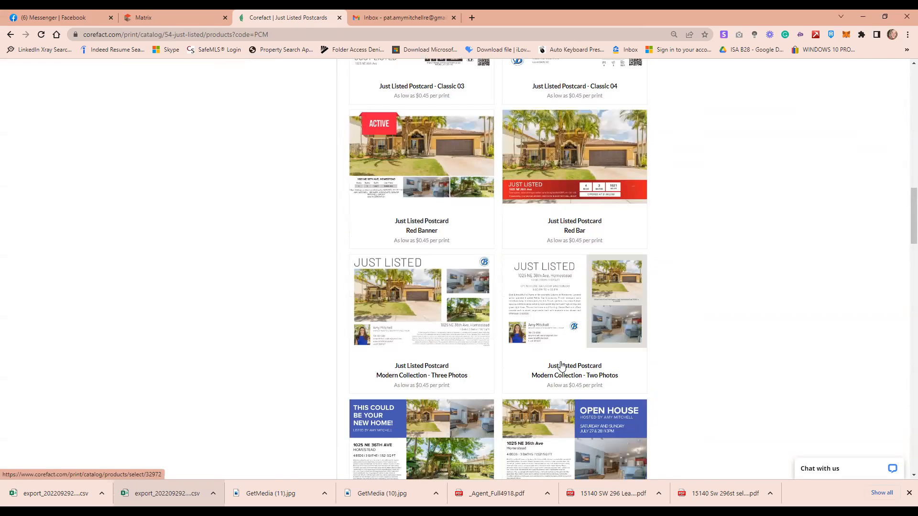
pyautogui.scroll(-5, 561, 367)
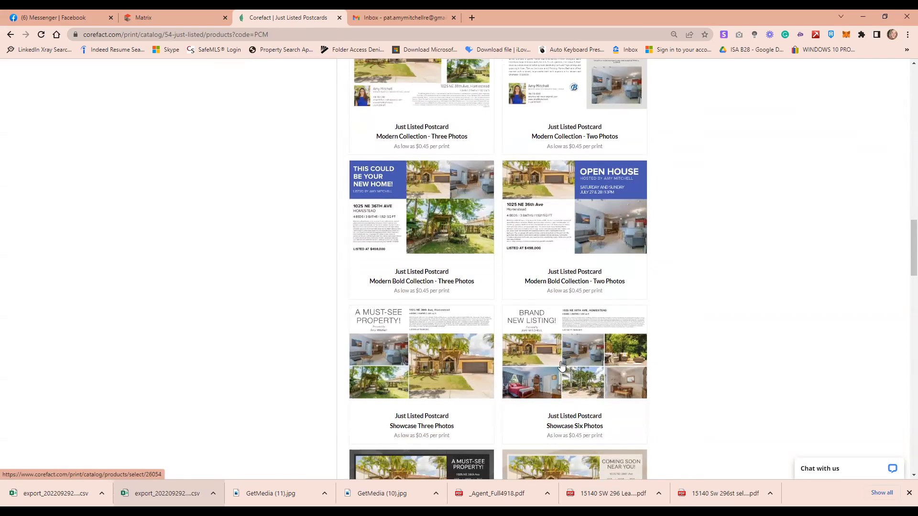
pyautogui.scroll(-2, 562, 366)
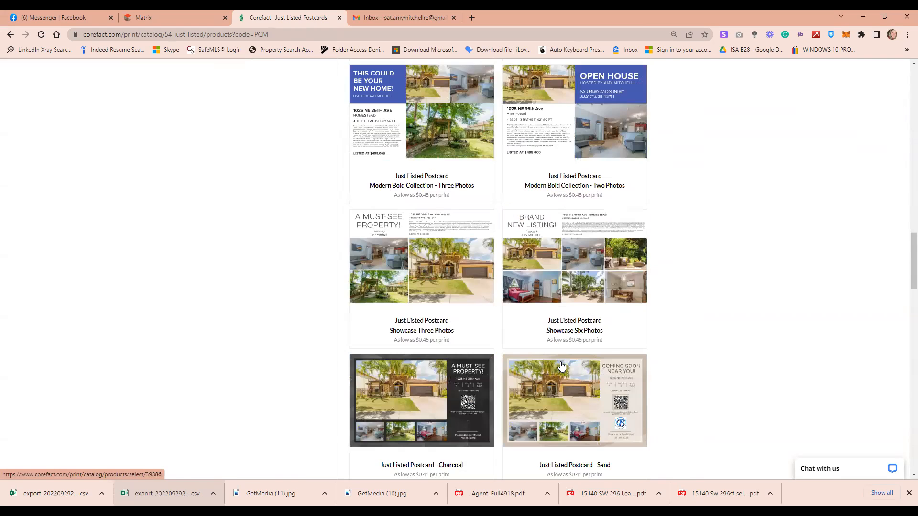
pyautogui.scroll(-3, 561, 366)
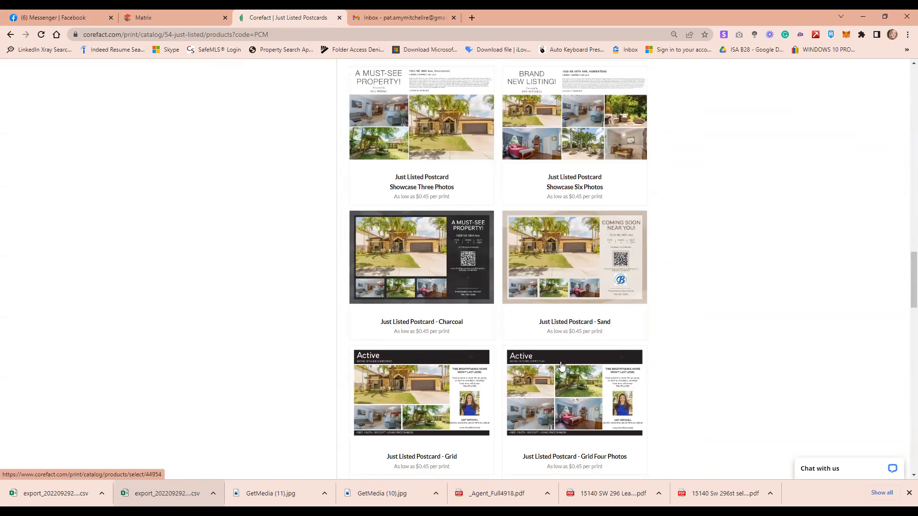
pyautogui.scroll(-8, 561, 366)
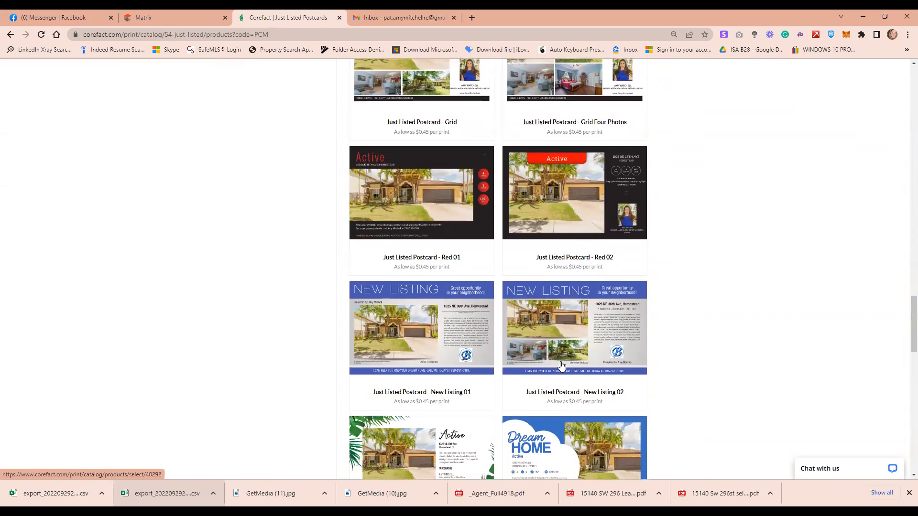
pyautogui.scroll(-4, 561, 367)
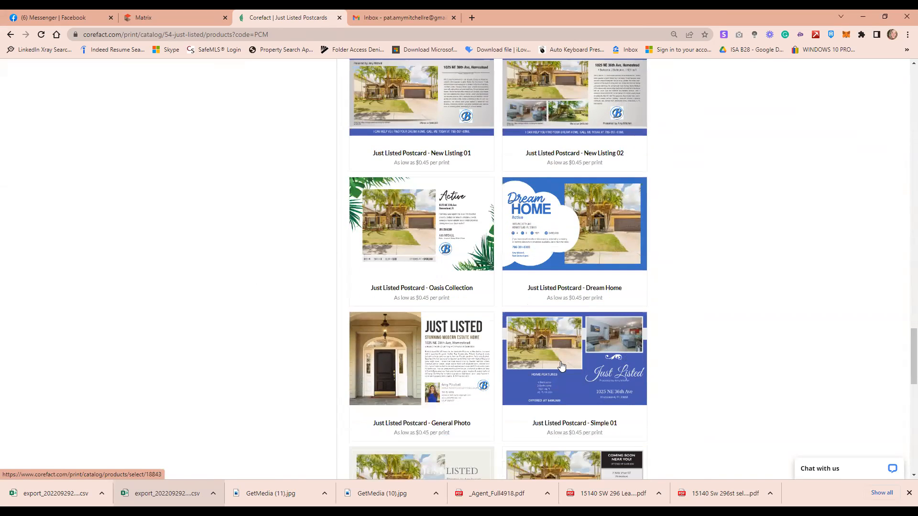
pyautogui.scroll(-1, 563, 365)
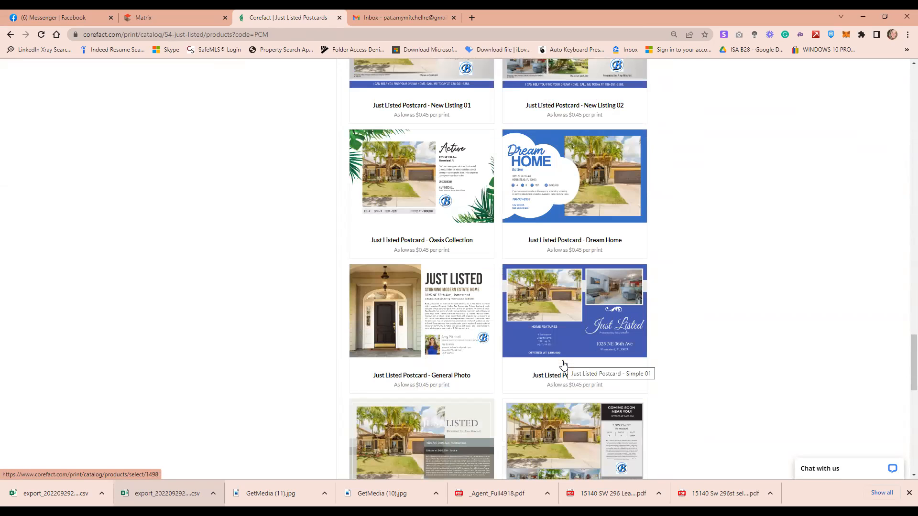
pyautogui.scroll(-2, 564, 366)
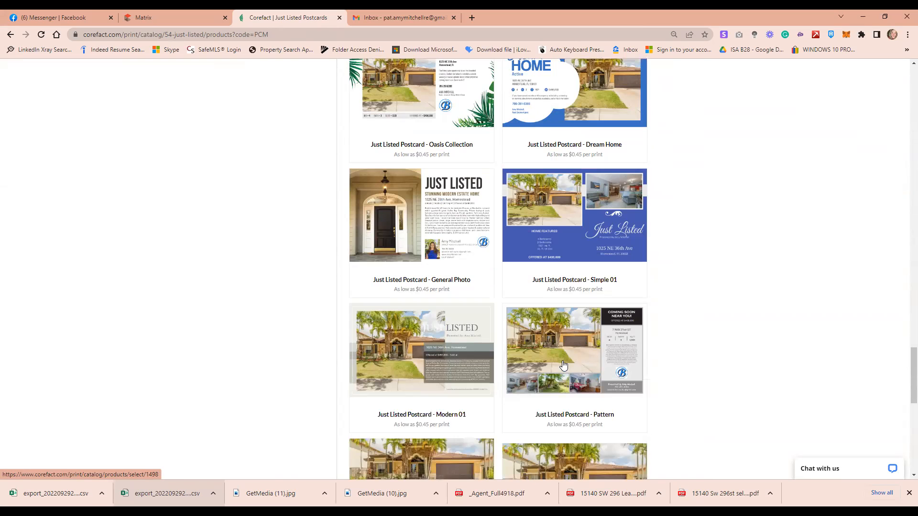
pyautogui.scroll(-3, 563, 366)
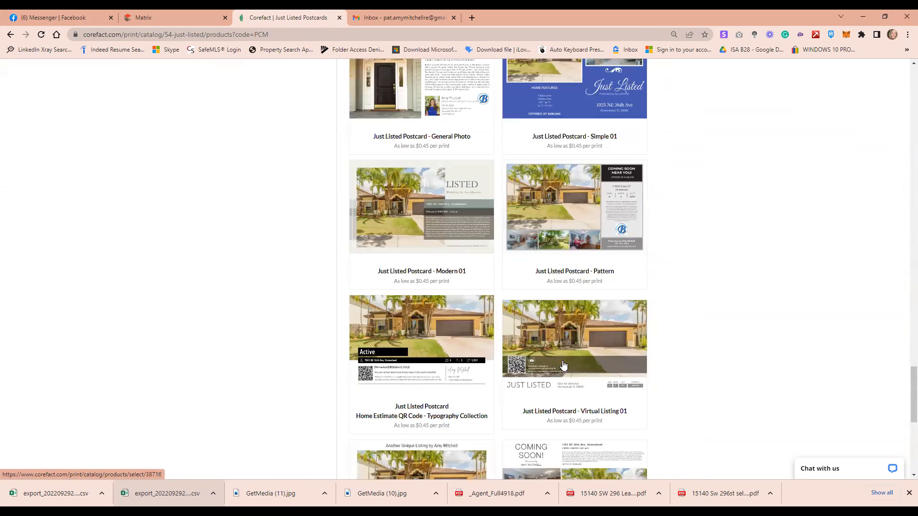
pyautogui.scroll(-2, 564, 366)
pyautogui.scroll(-4, 564, 365)
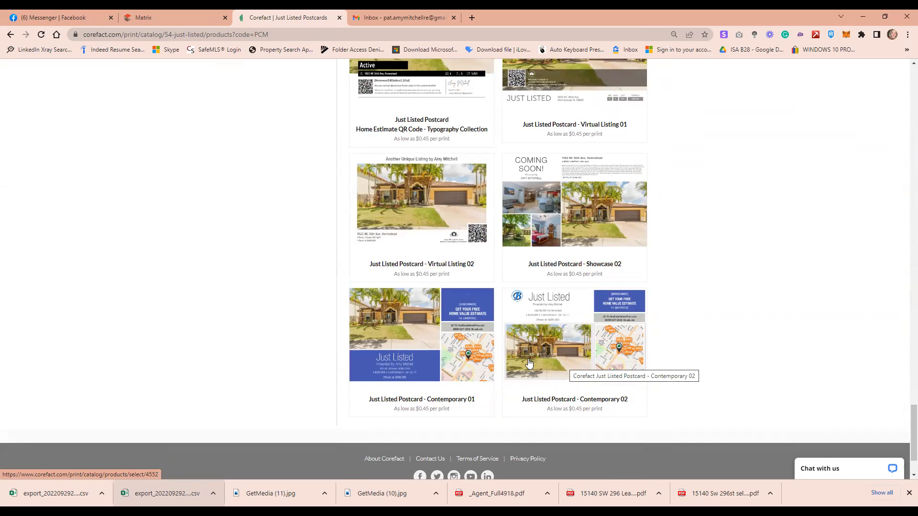
pyautogui.scroll(4, 528, 365)
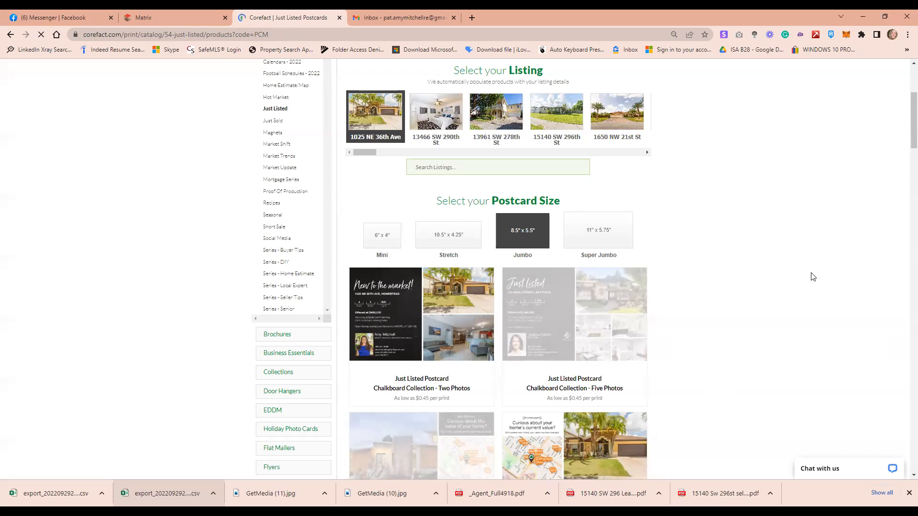
pyautogui.scroll(-1, 817, 263)
pyautogui.scroll(-2, 820, 254)
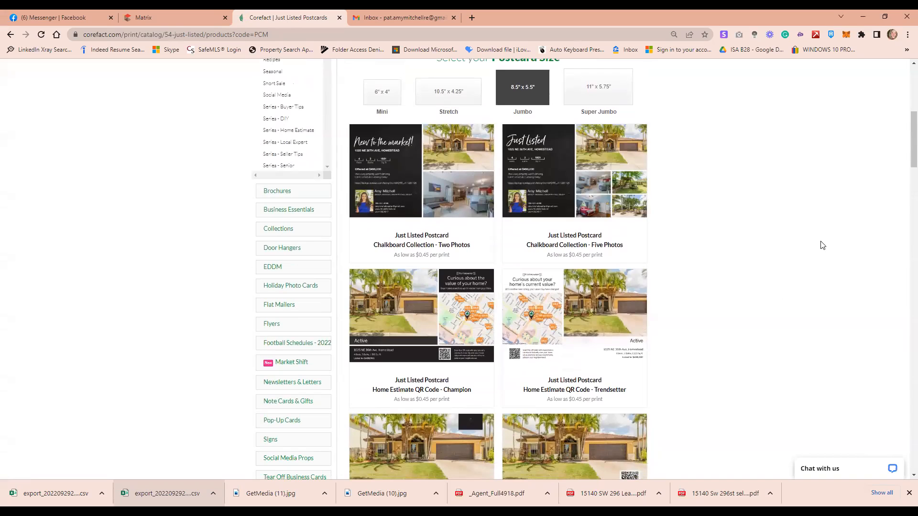
pyautogui.scroll(-1, 777, 250)
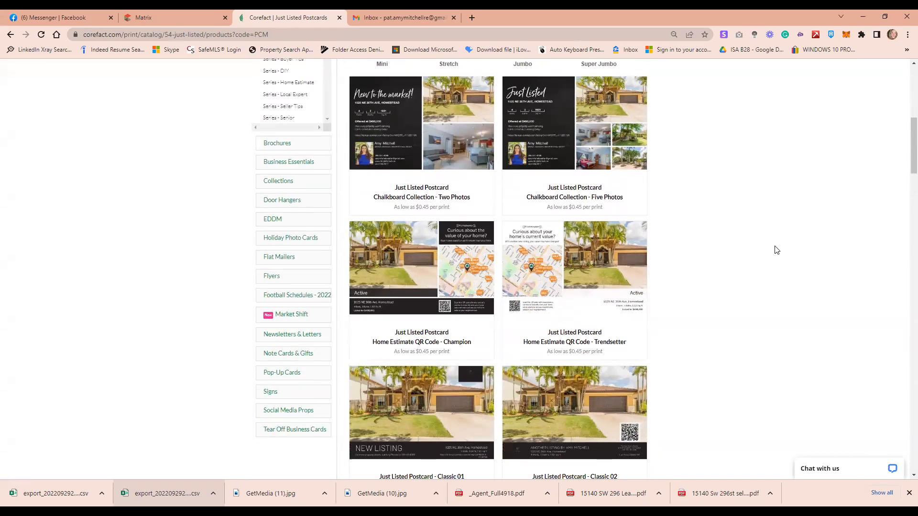
pyautogui.scroll(-1, 776, 250)
pyautogui.scroll(-2, 776, 250)
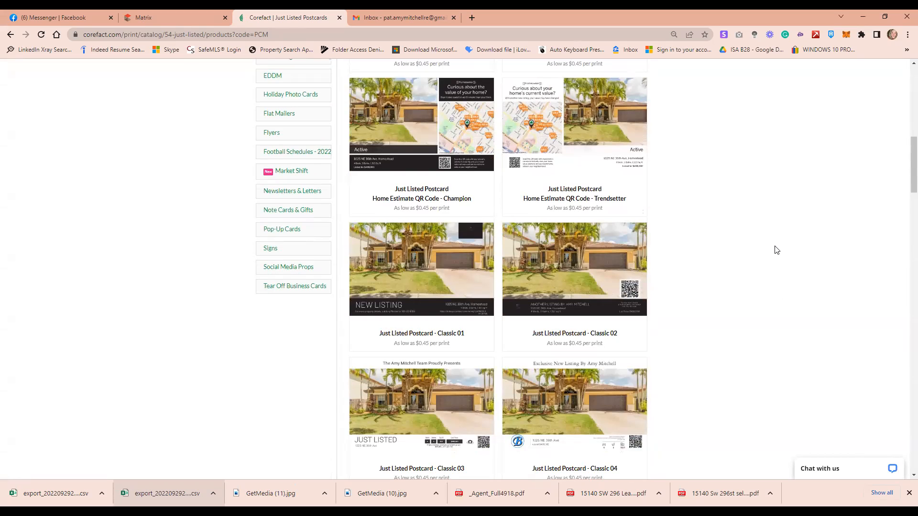
pyautogui.scroll(-1, 776, 250)
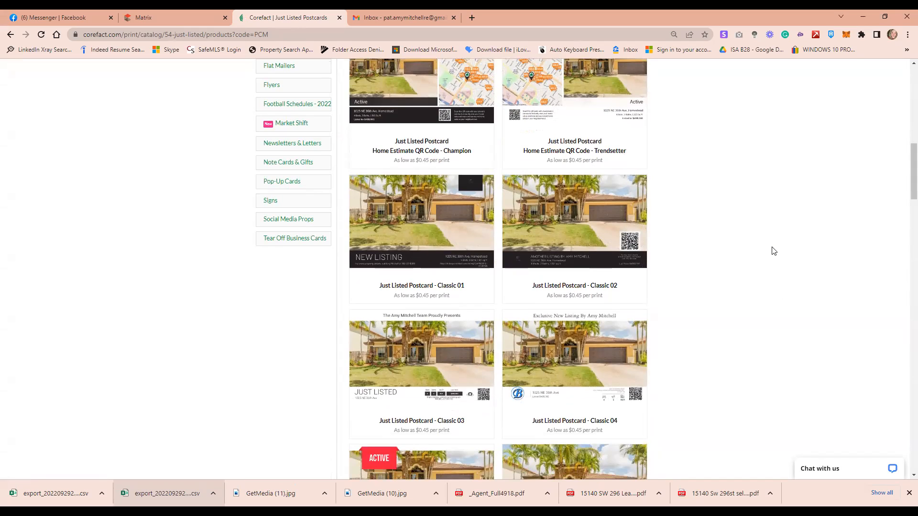
pyautogui.scroll(-1, 774, 251)
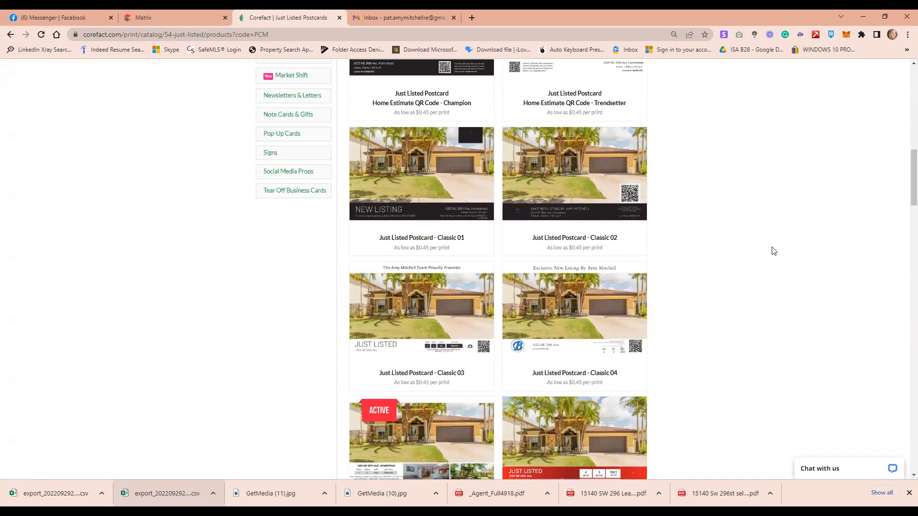
pyautogui.scroll(-1, 774, 251)
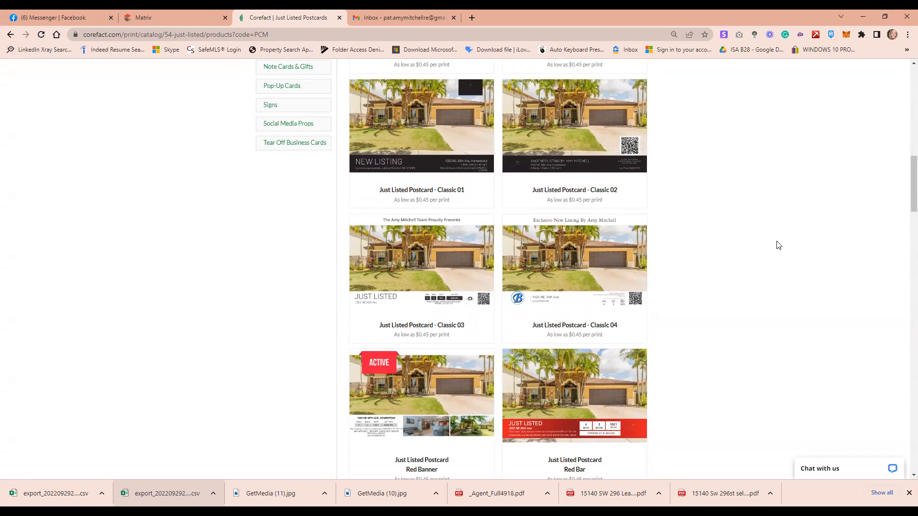
pyautogui.scroll(-2, 779, 244)
pyautogui.scroll(-1, 777, 247)
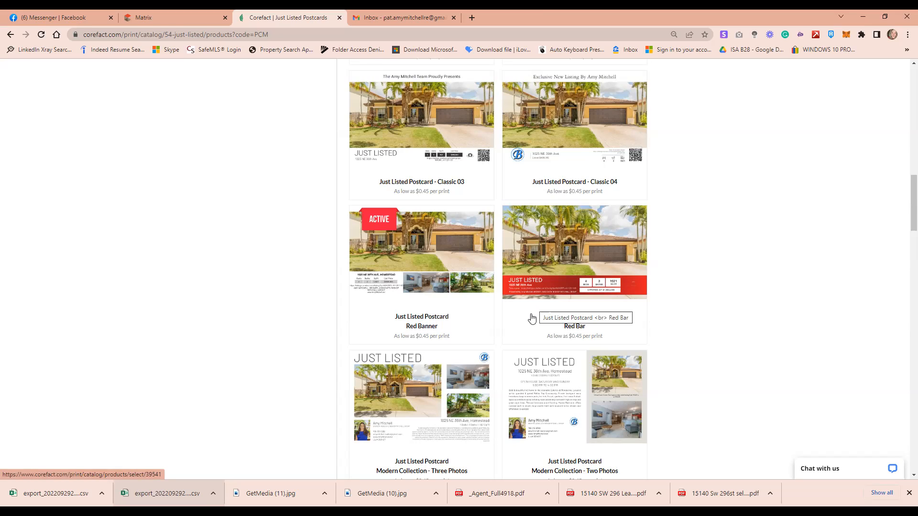
pyautogui.scroll(-5, 535, 318)
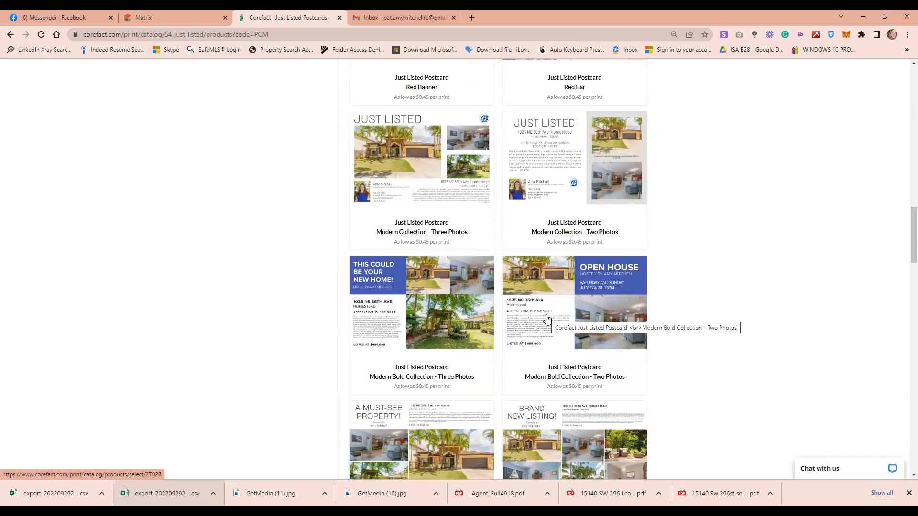
pyautogui.scroll(-6, 547, 319)
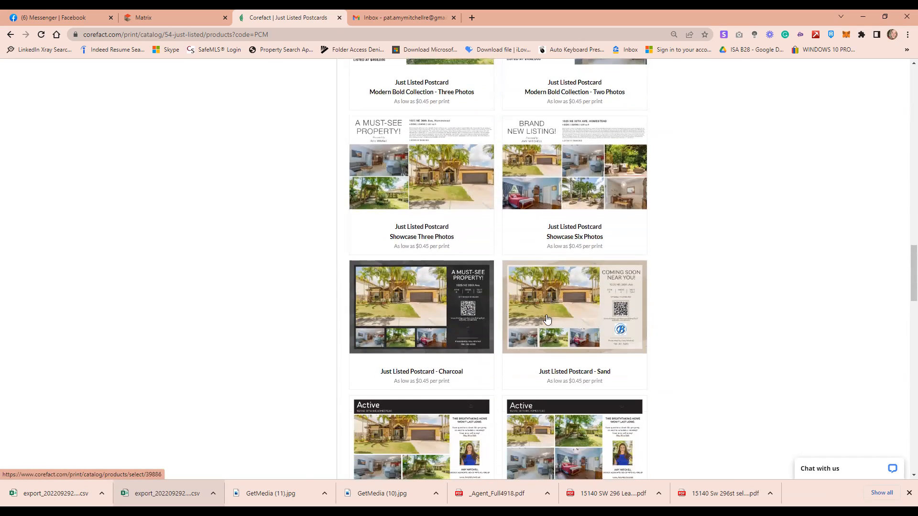
pyautogui.scroll(-1, 547, 319)
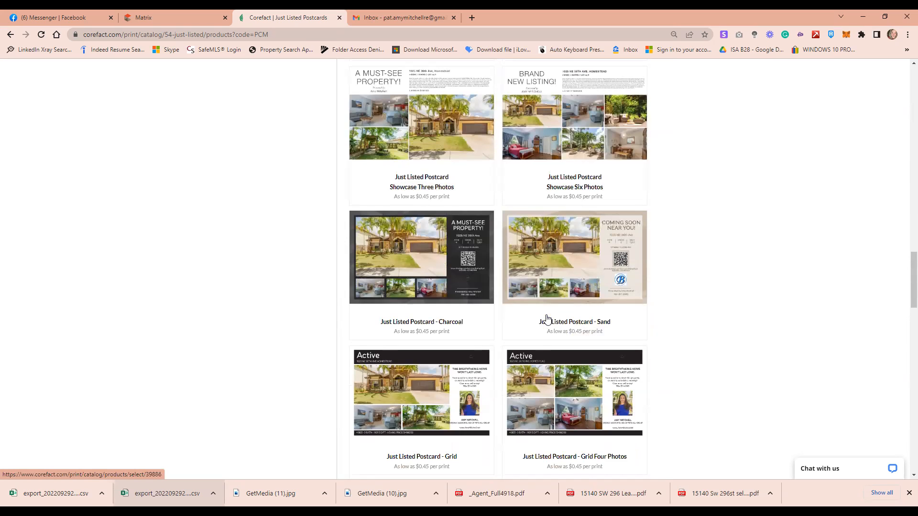
pyautogui.scroll(-3, 547, 319)
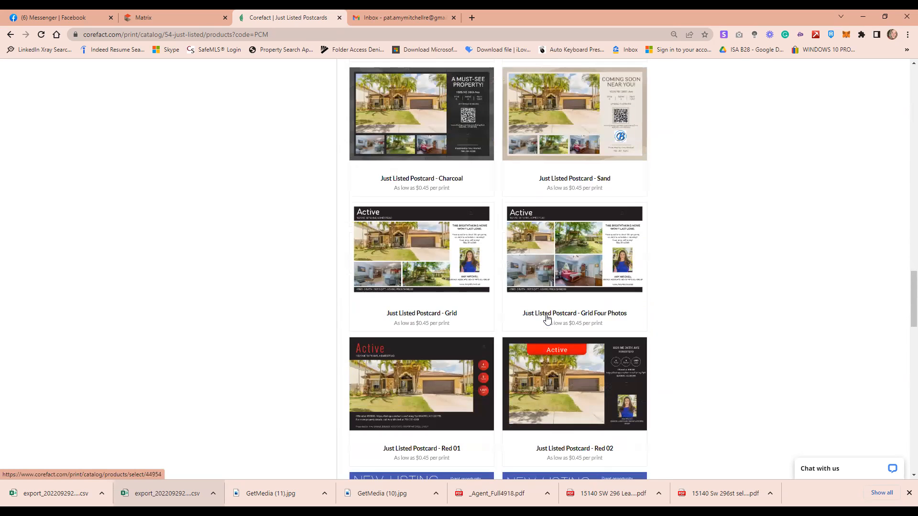
pyautogui.scroll(-4, 547, 319)
pyautogui.scroll(-3, 547, 319)
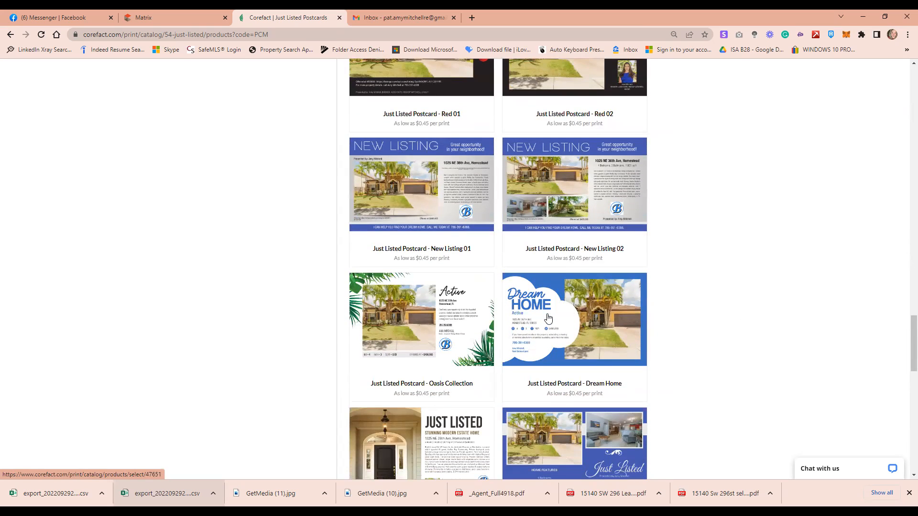
pyautogui.scroll(-2, 548, 319)
pyautogui.scroll(-2, 548, 318)
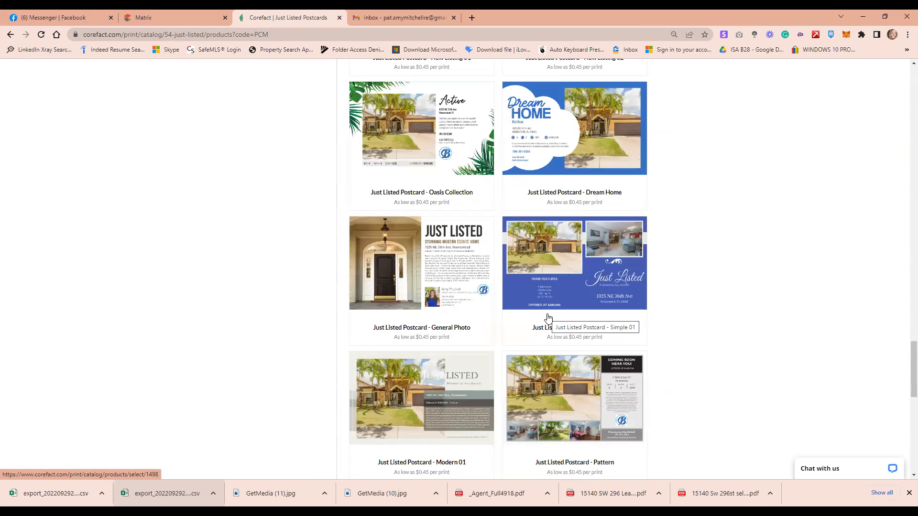
pyautogui.scroll(-3, 548, 318)
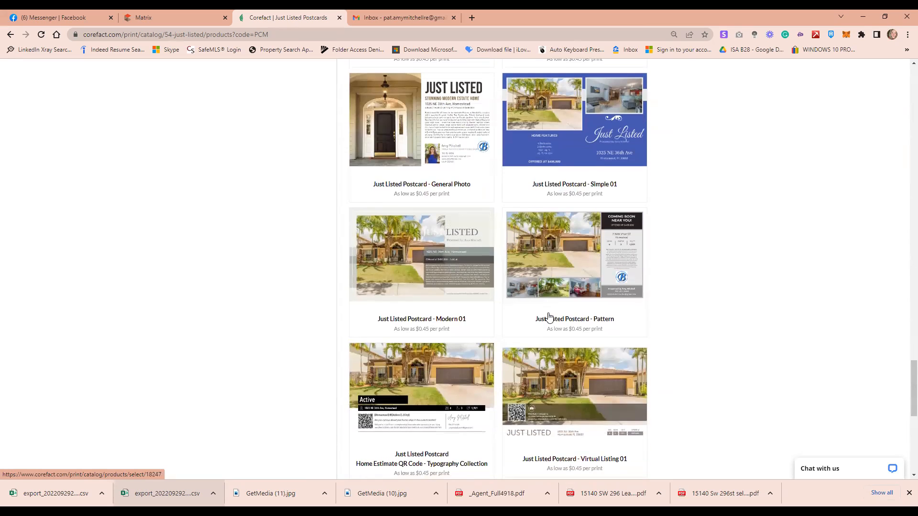
pyautogui.scroll(-3, 548, 317)
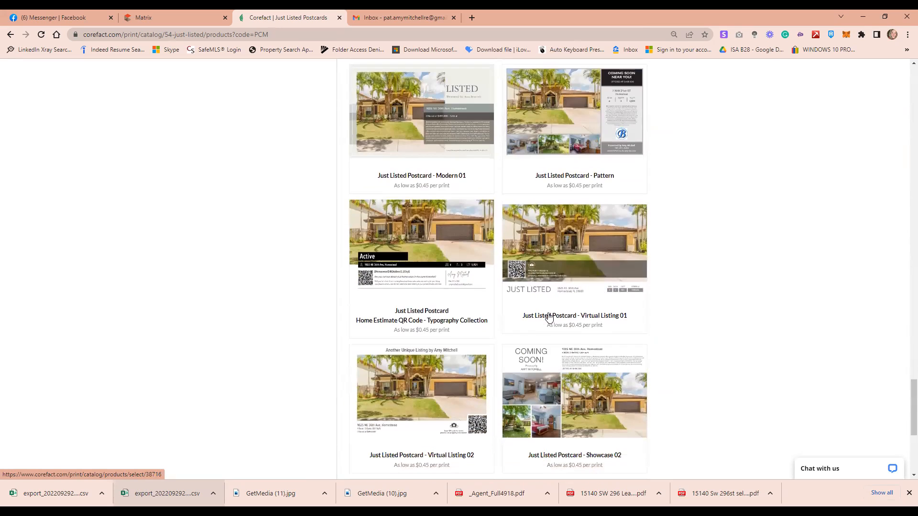
pyautogui.scroll(-4, 549, 318)
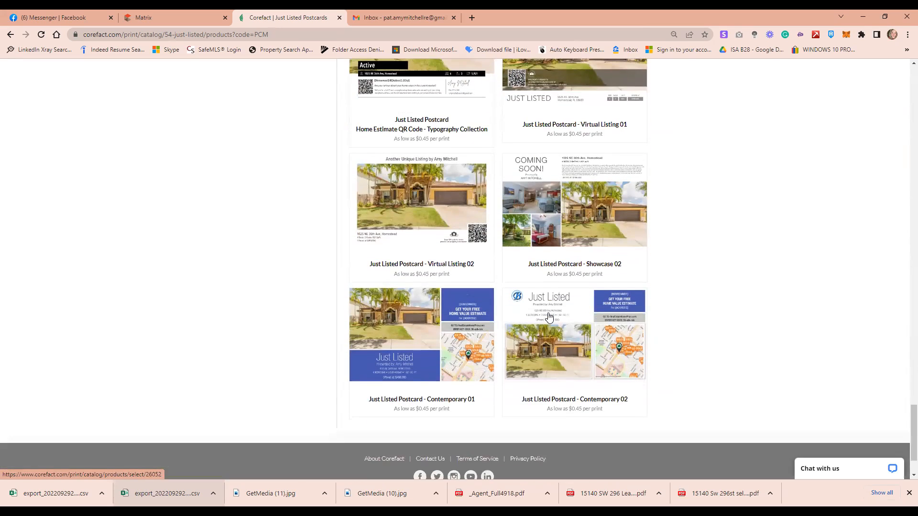
pyautogui.scroll(1, 549, 317)
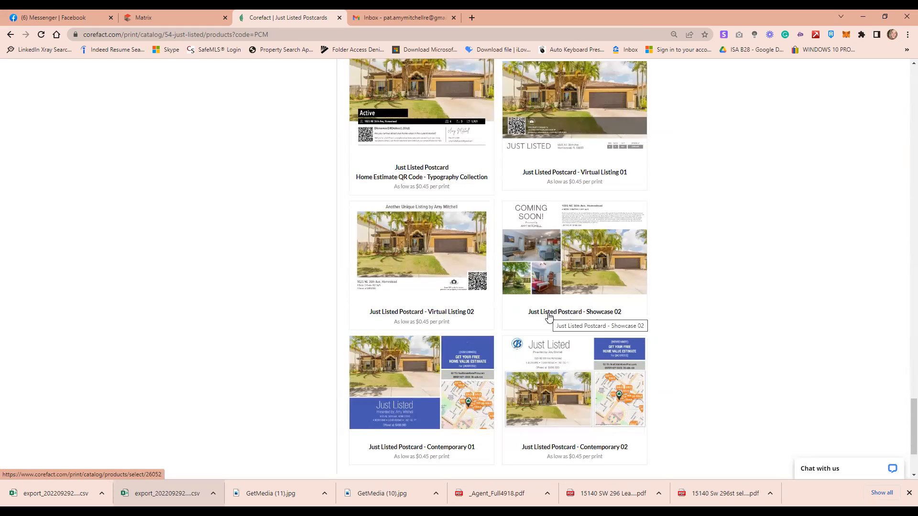
pyautogui.scroll(1, 549, 317)
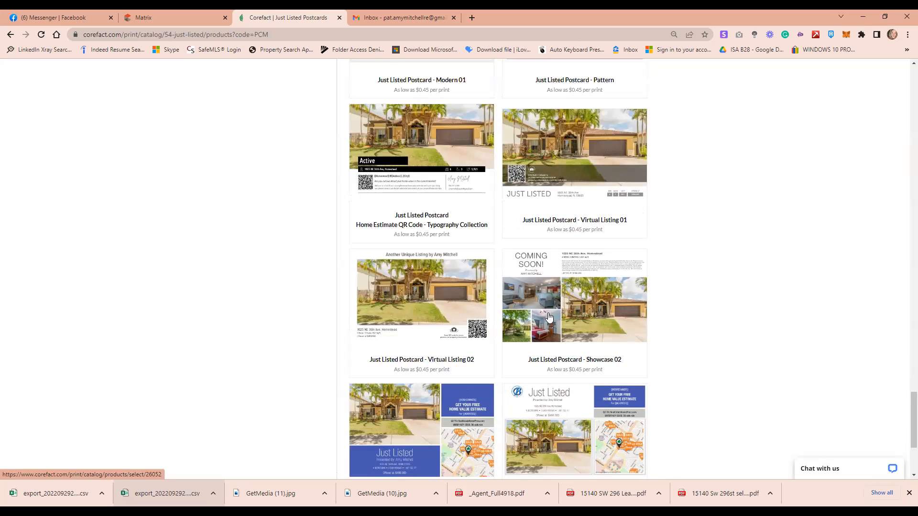
pyautogui.scroll(-1, 549, 317)
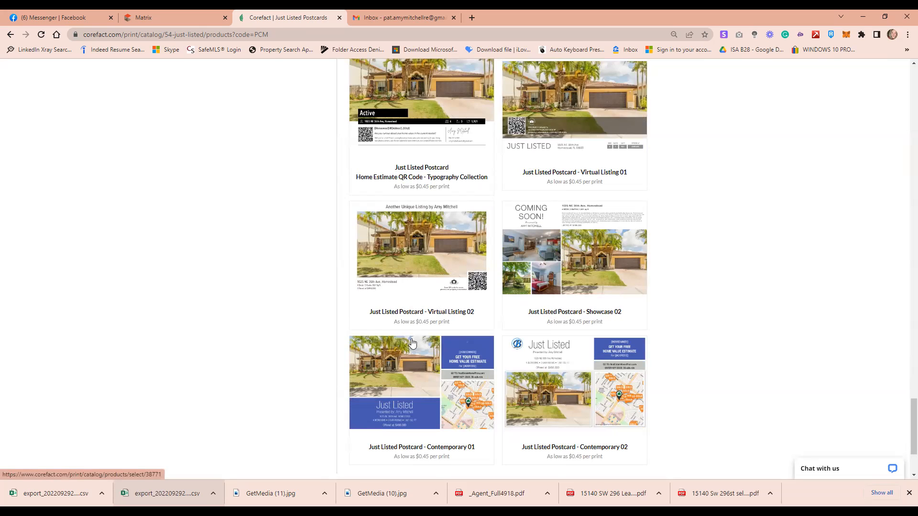
# Open the Contemporary 01 Just Listed postcard and scroll past its preview and price table
pyautogui.click(397, 387)
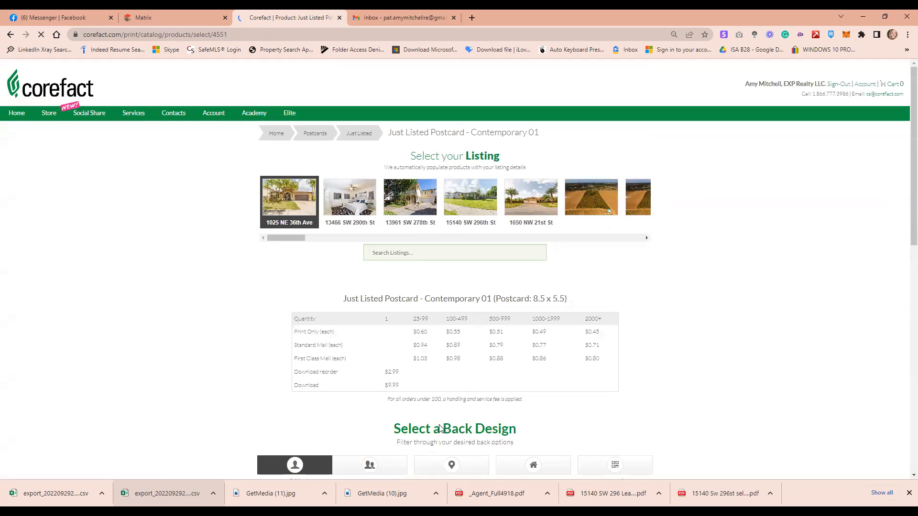
pyautogui.scroll(-2, 435, 426)
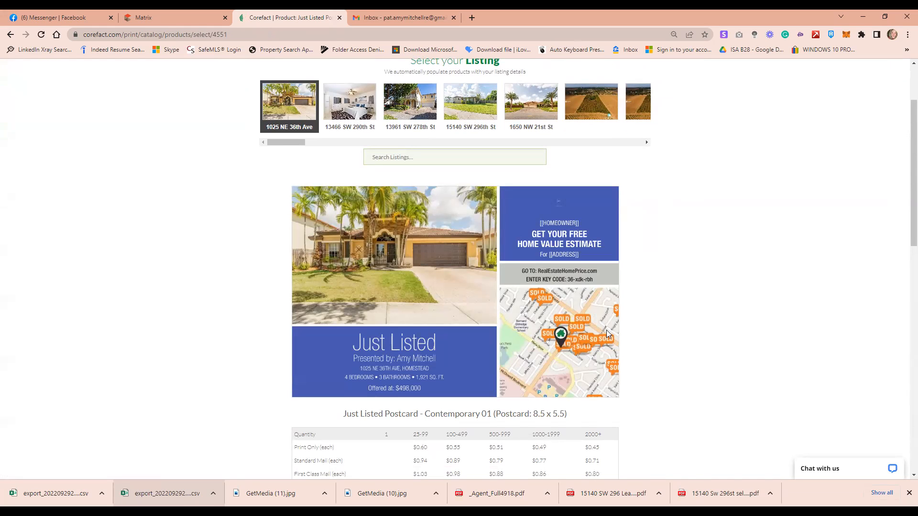
pyautogui.scroll(-2, 716, 350)
pyautogui.scroll(-3, 717, 353)
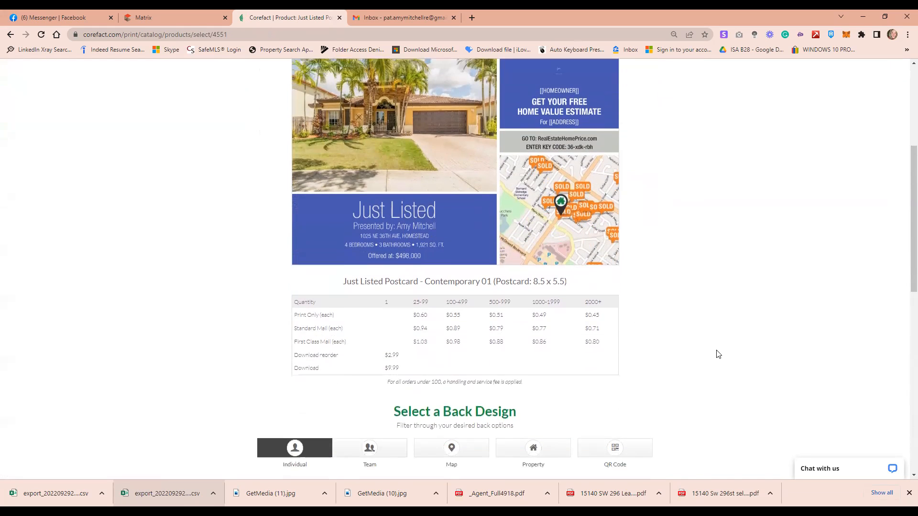
pyautogui.scroll(-1, 711, 356)
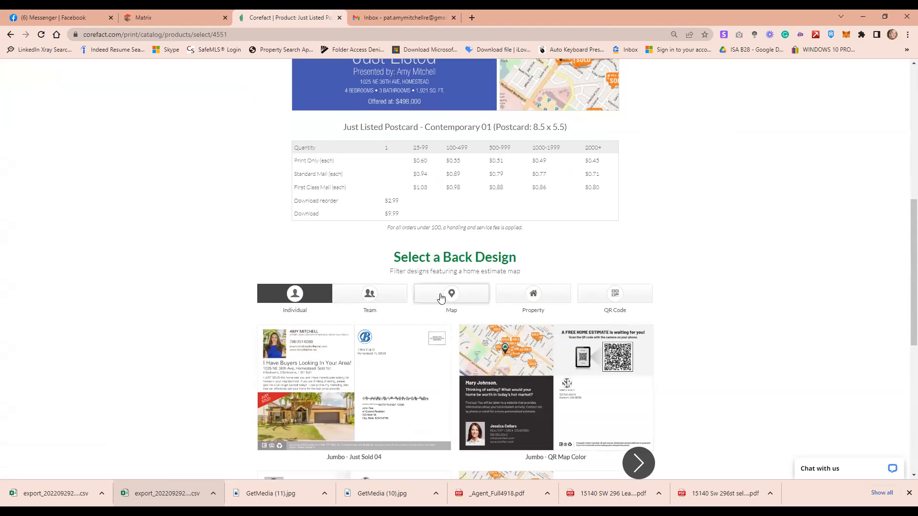
pyautogui.scroll(3, 649, 252)
pyautogui.scroll(-3, 650, 267)
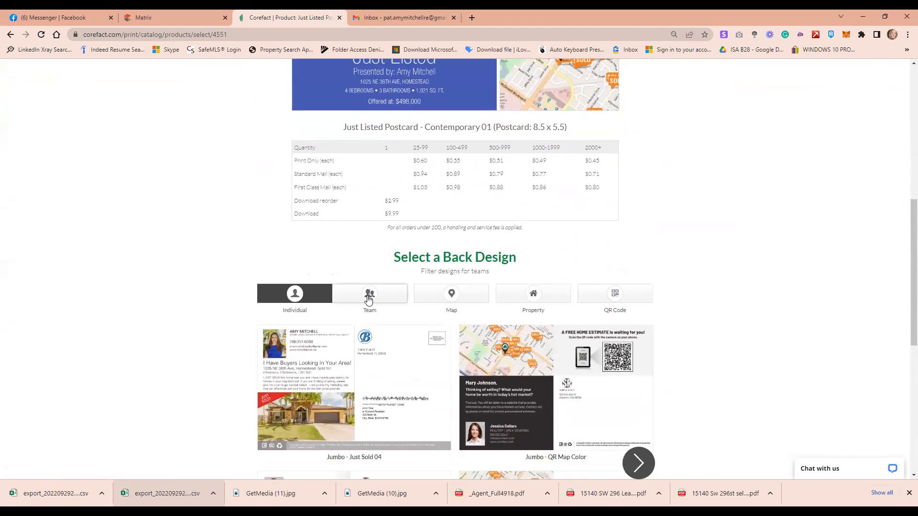
# Filter the Contemporary 01 back designs to show only Team designs
pyautogui.click(368, 300)
pyautogui.scroll(-1, 376, 274)
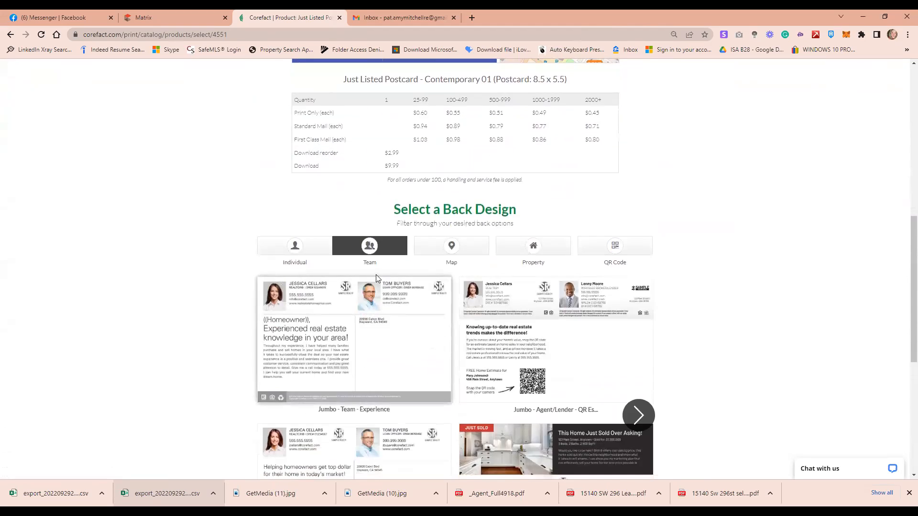
pyautogui.scroll(-1, 410, 240)
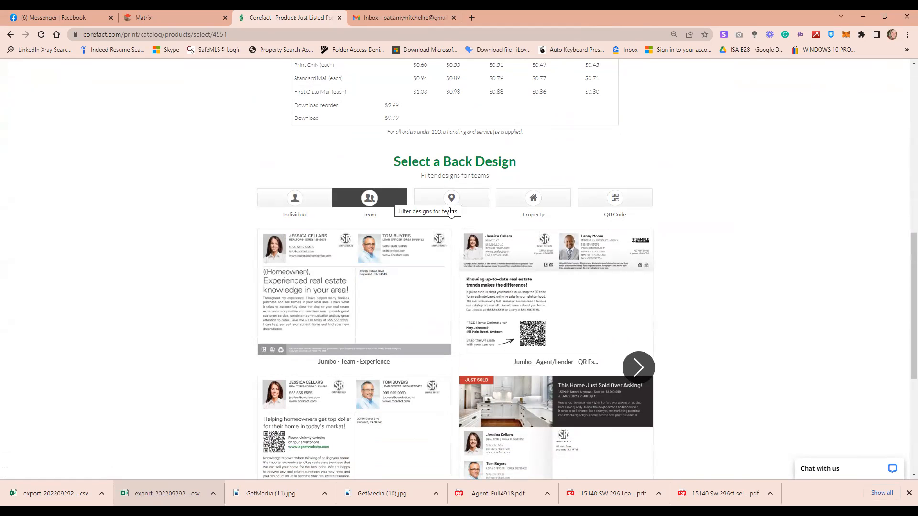
pyautogui.scroll(-3, 447, 210)
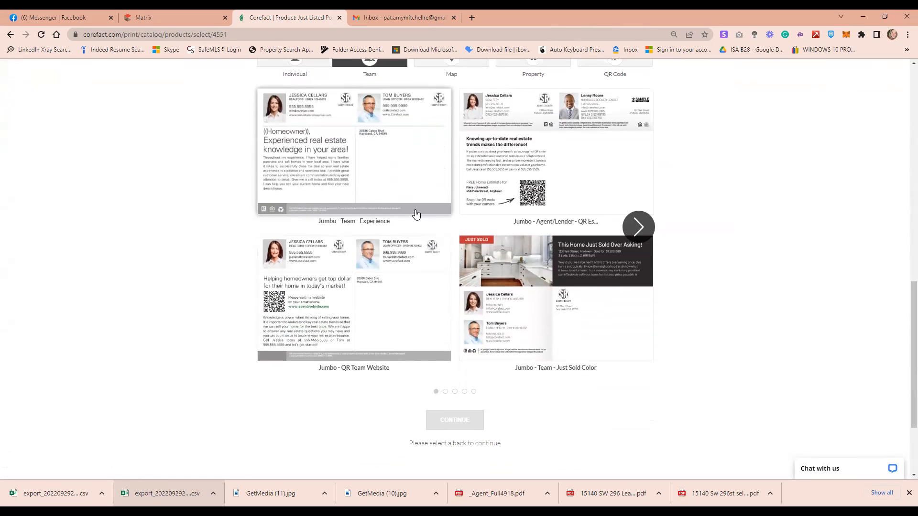
pyautogui.scroll(1, 419, 216)
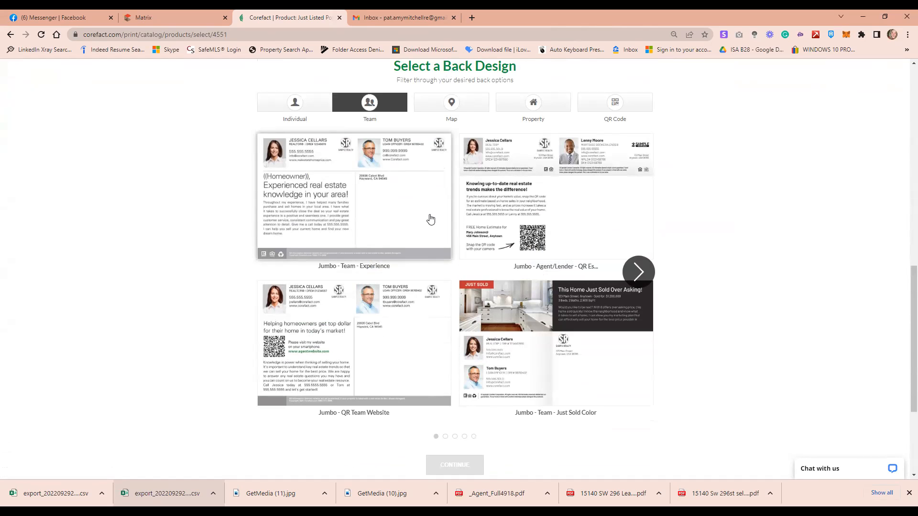
# Page forward to the last set of Team back designs, then back to the third set
pyautogui.click(638, 274)
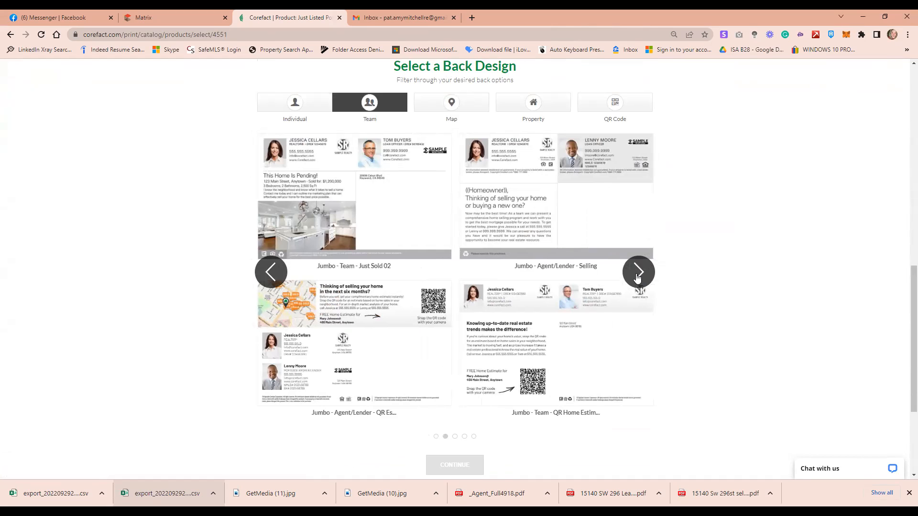
pyautogui.click(637, 277)
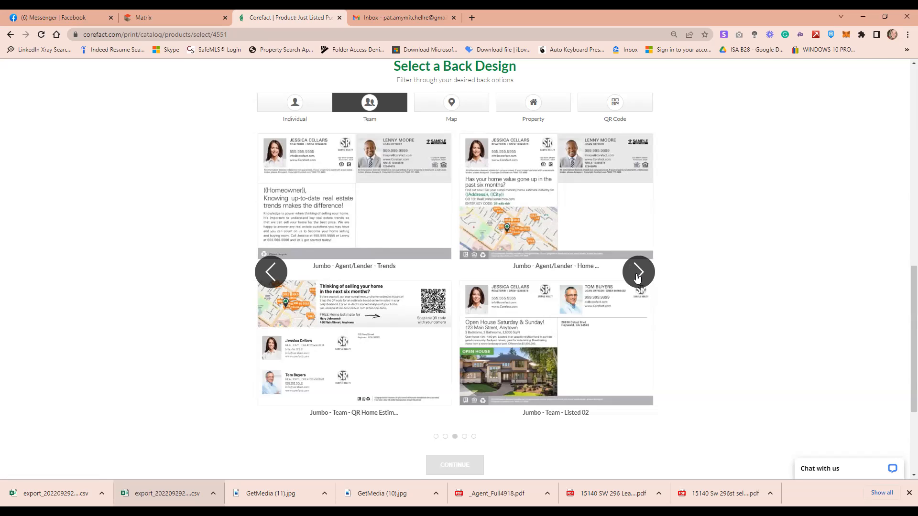
pyautogui.click(637, 276)
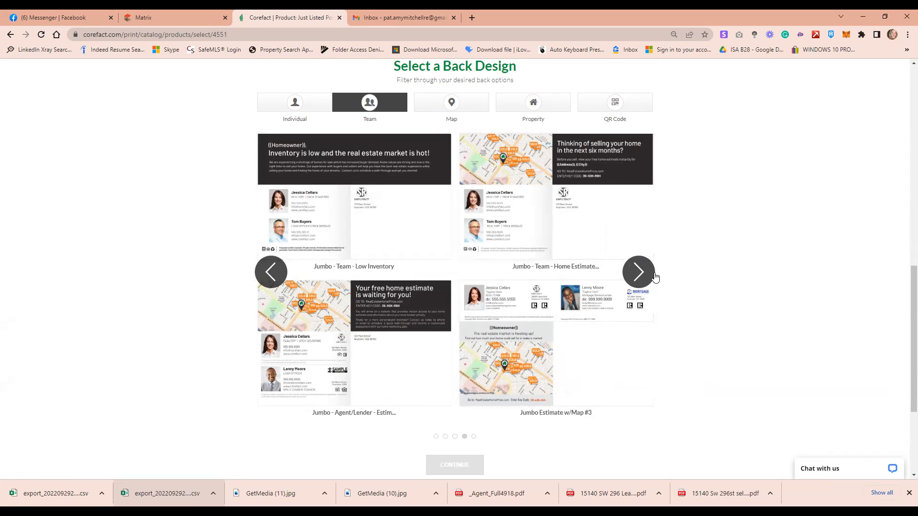
pyautogui.click(640, 278)
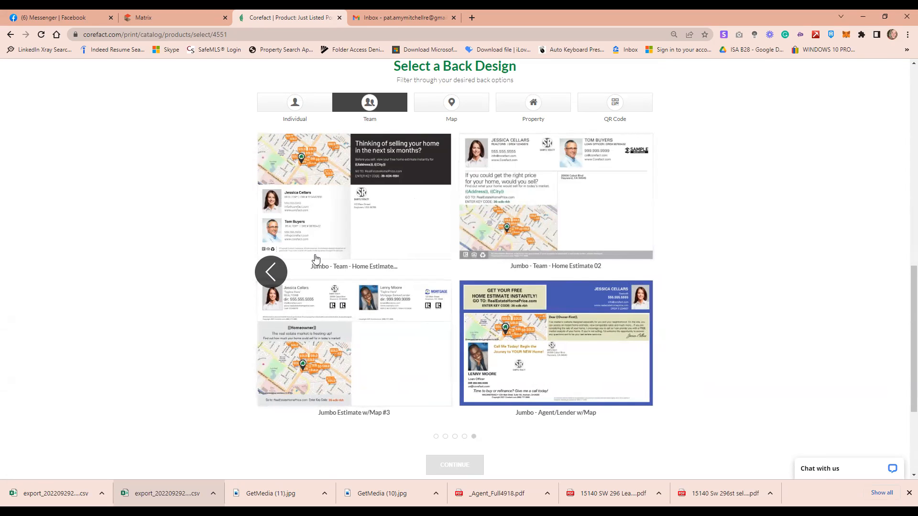
pyautogui.click(262, 272)
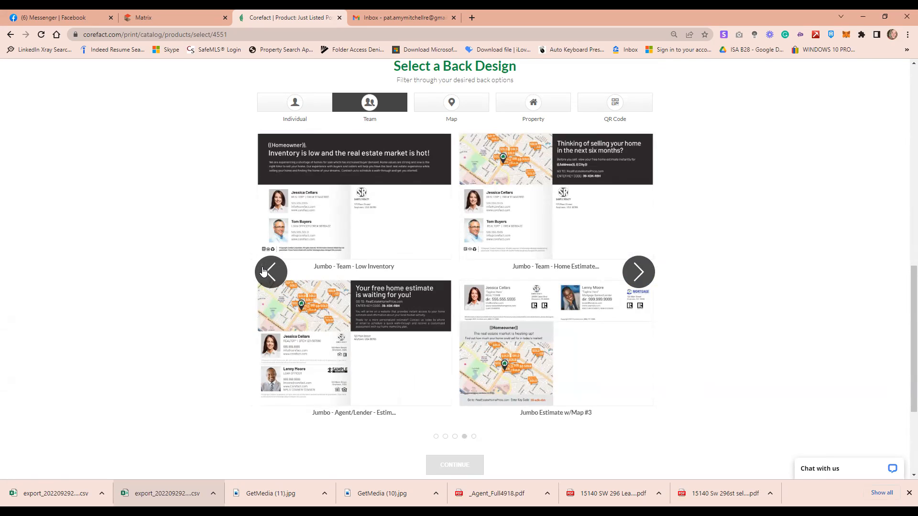
pyautogui.click(262, 271)
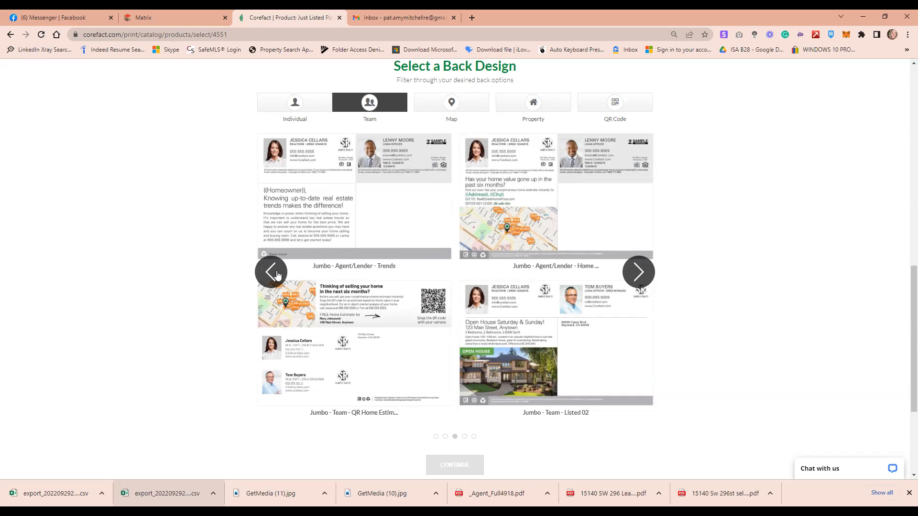
pyautogui.scroll(3, 393, 343)
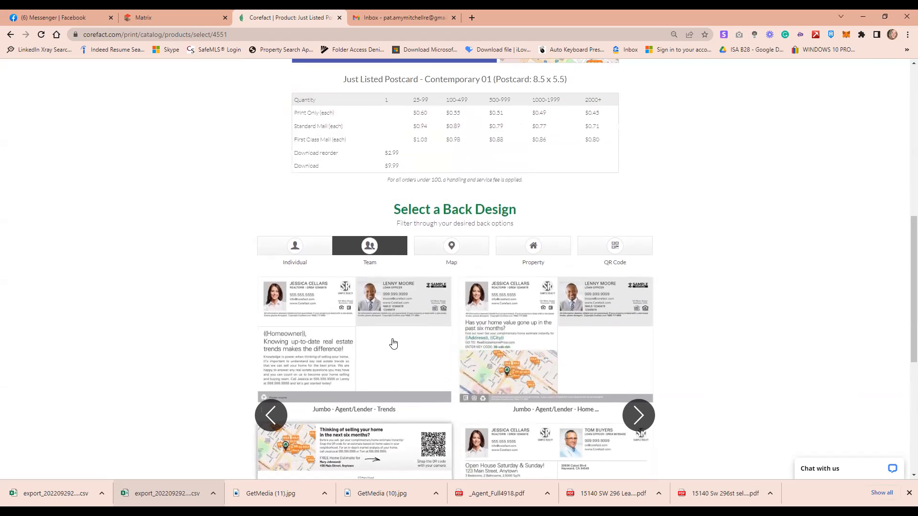
# Leave the Contemporary 01 product page for the Just Listed postcards catalog
pyautogui.scroll(-1, 393, 343)
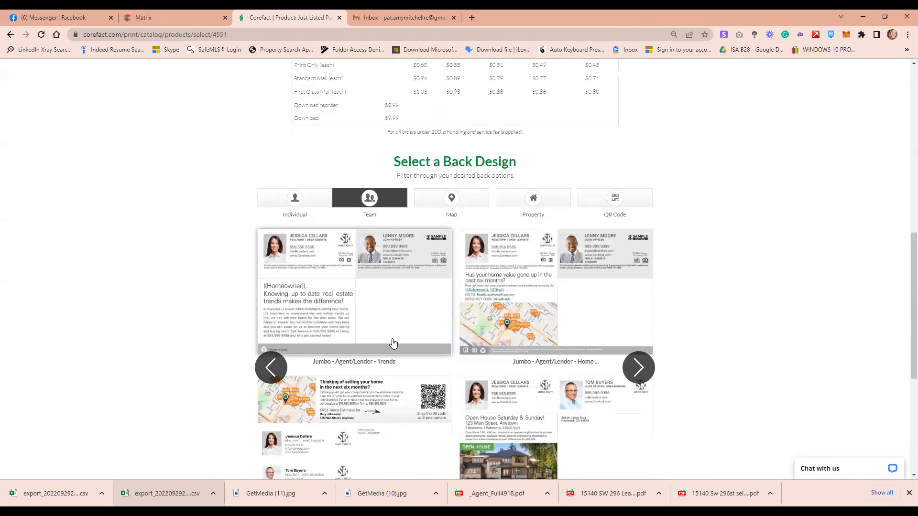
pyautogui.scroll(8, 392, 342)
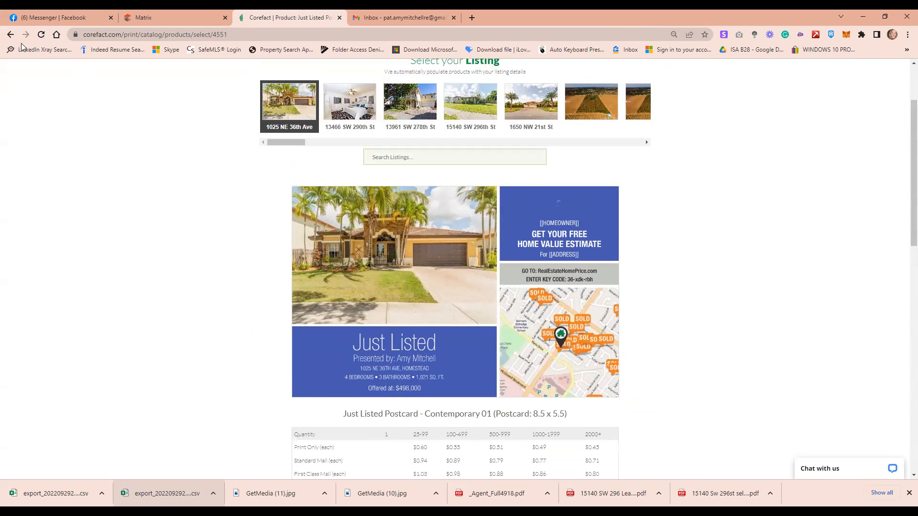
pyautogui.click(10, 36)
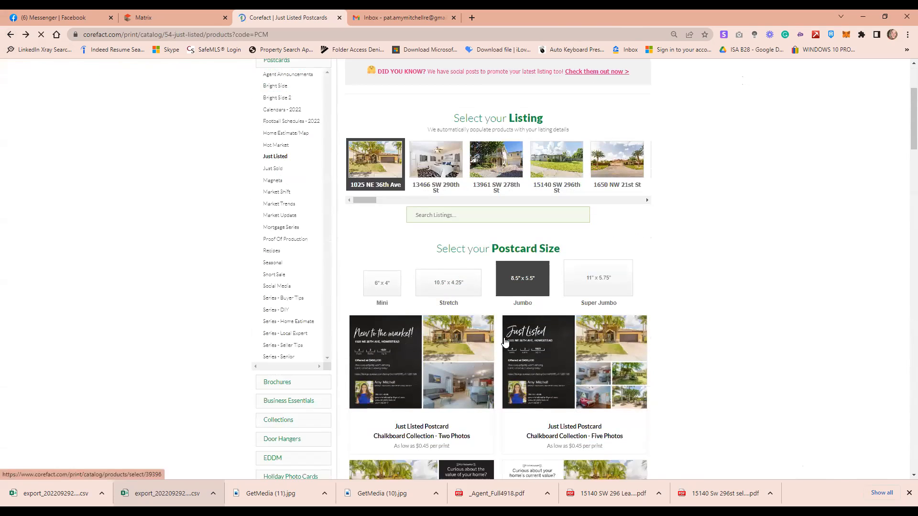
# Scroll through the catalog and open the 'Just Listed Postcard – Red Bar' design
pyautogui.scroll(-2, 803, 388)
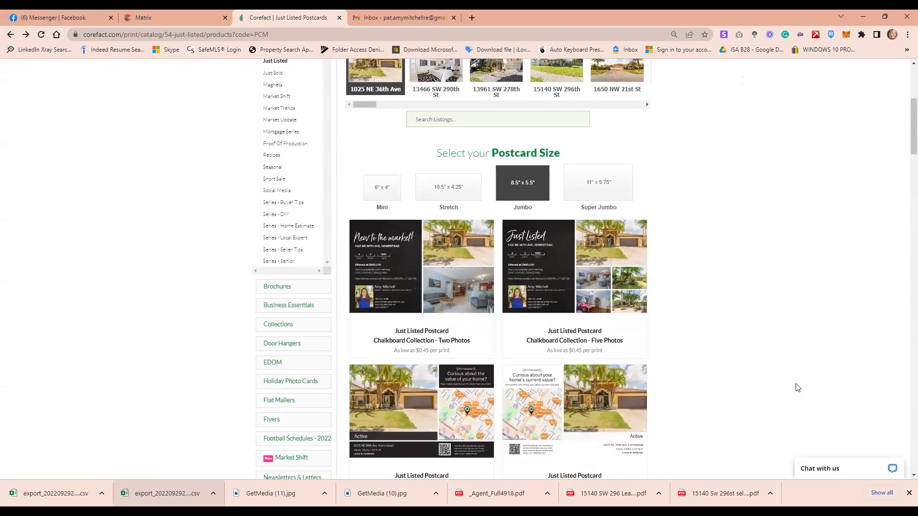
pyautogui.scroll(-3, 793, 383)
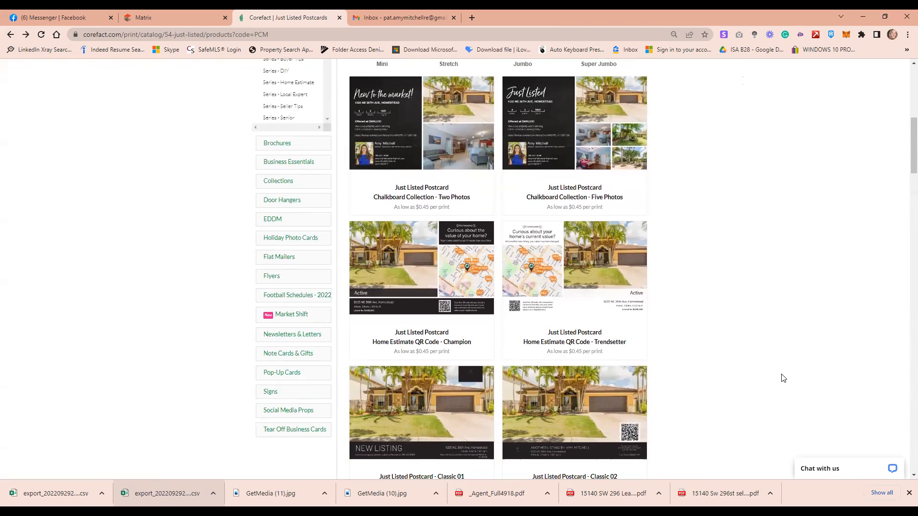
pyautogui.scroll(-2, 784, 378)
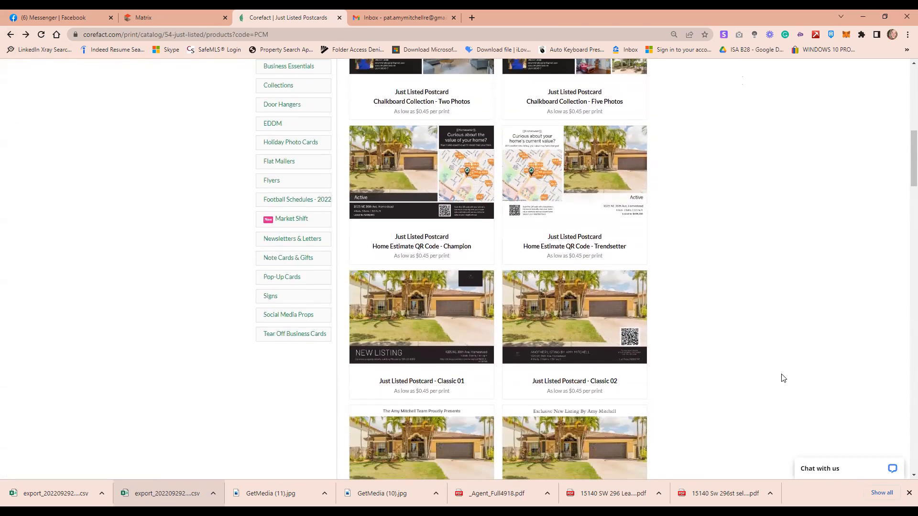
pyautogui.scroll(-4, 783, 378)
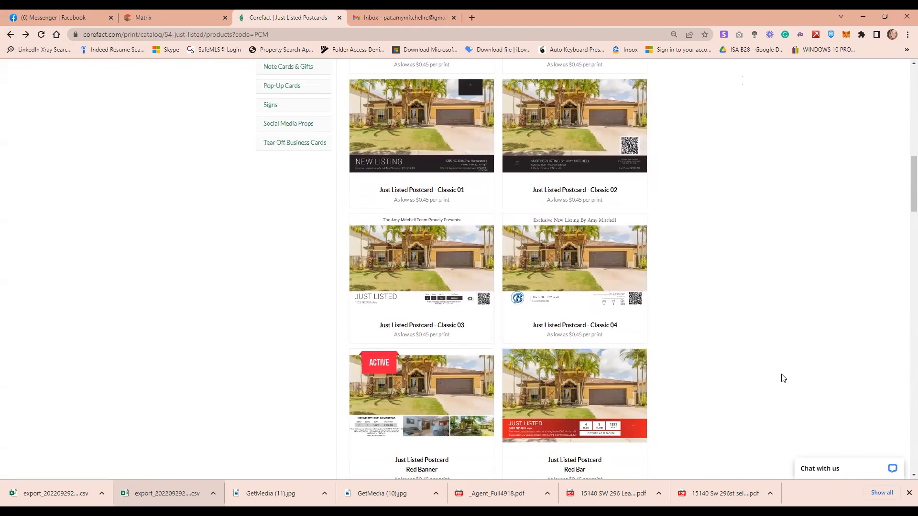
pyautogui.scroll(-4, 783, 378)
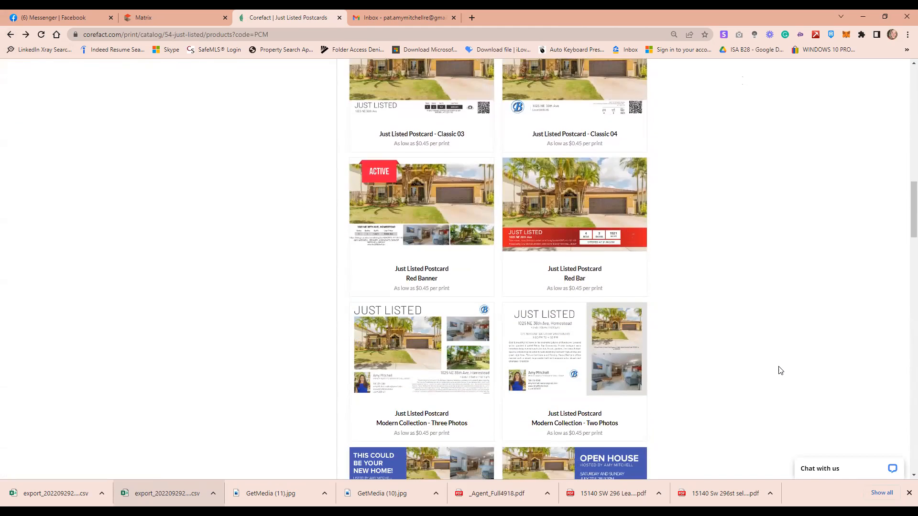
pyautogui.scroll(-8, 779, 367)
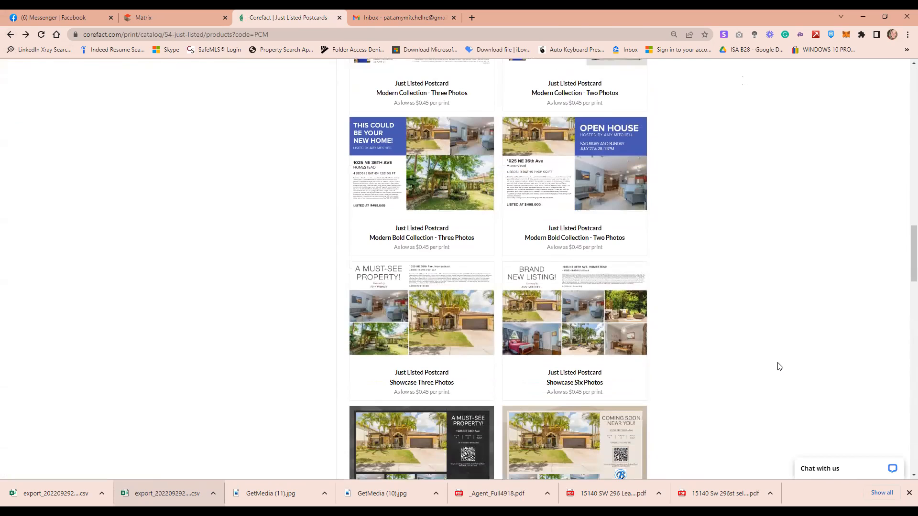
pyautogui.scroll(-3, 779, 366)
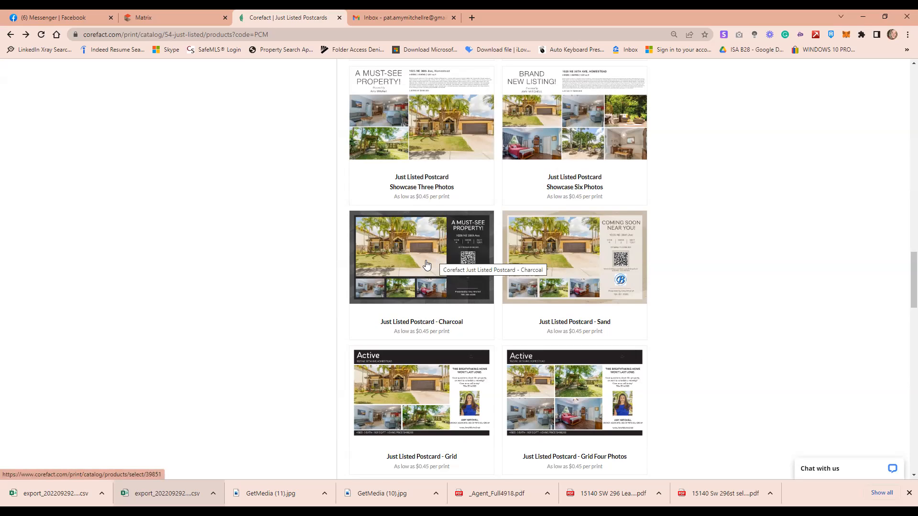
pyautogui.scroll(-2, 427, 265)
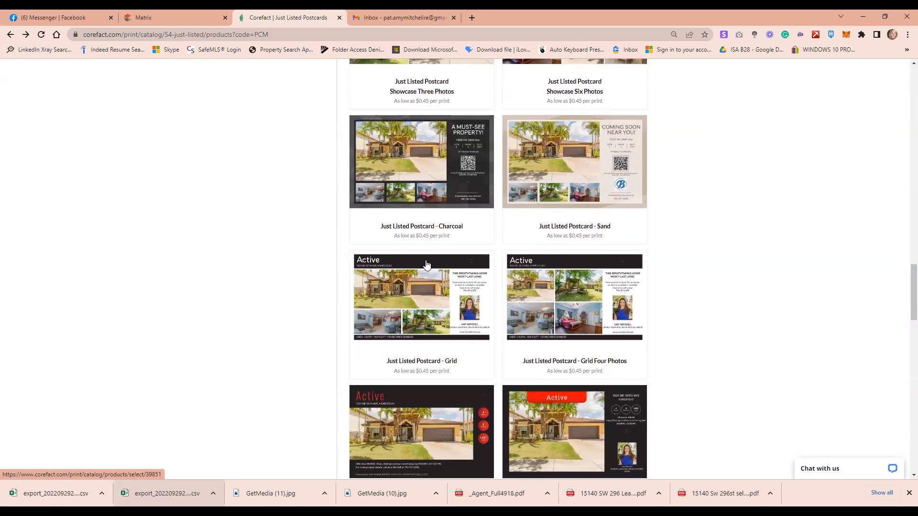
pyautogui.scroll(-7, 427, 264)
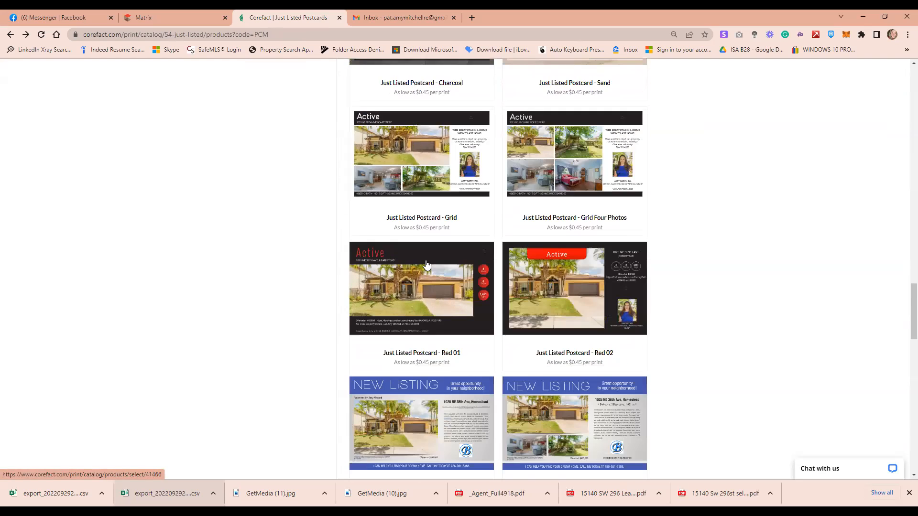
pyautogui.scroll(-5, 426, 265)
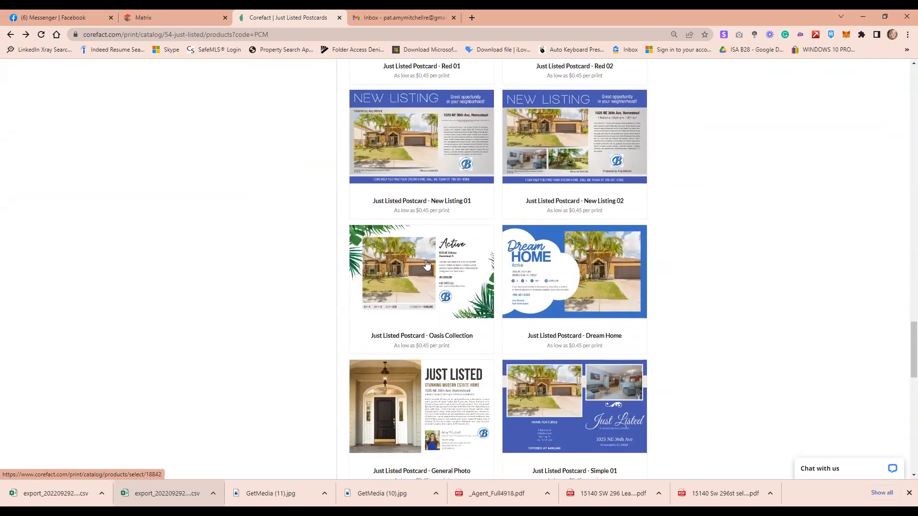
pyautogui.scroll(-2, 427, 265)
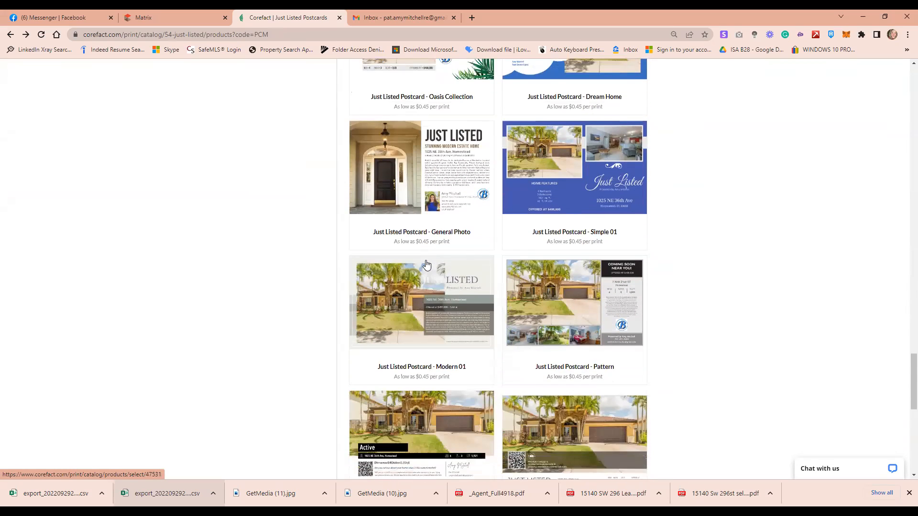
pyautogui.scroll(-2, 427, 265)
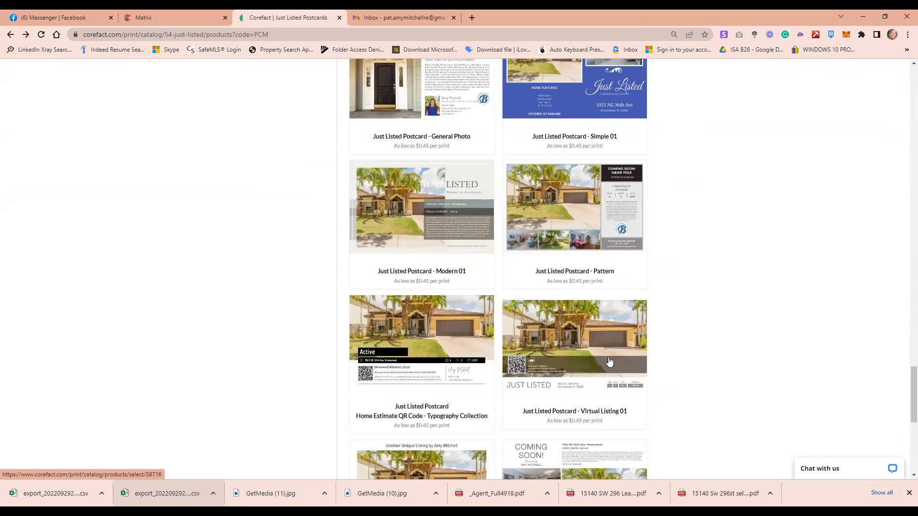
pyautogui.scroll(-1, 487, 338)
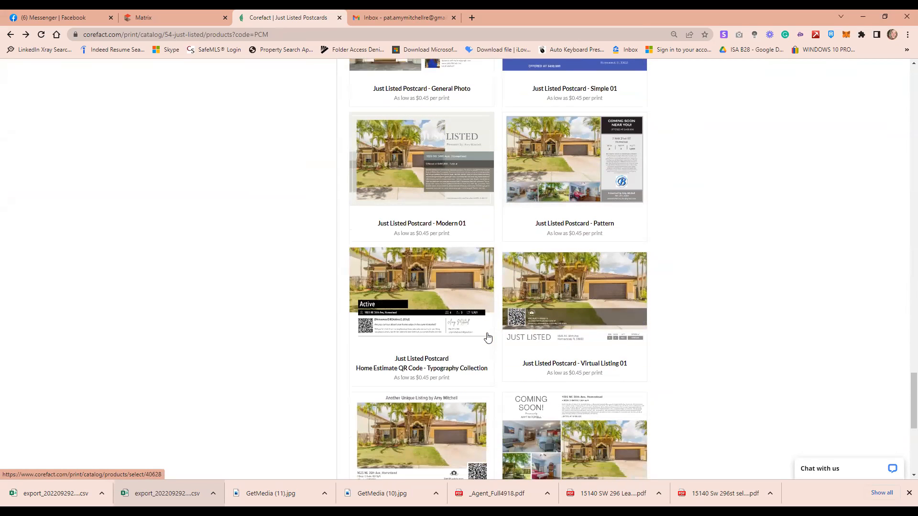
pyautogui.scroll(-1, 488, 338)
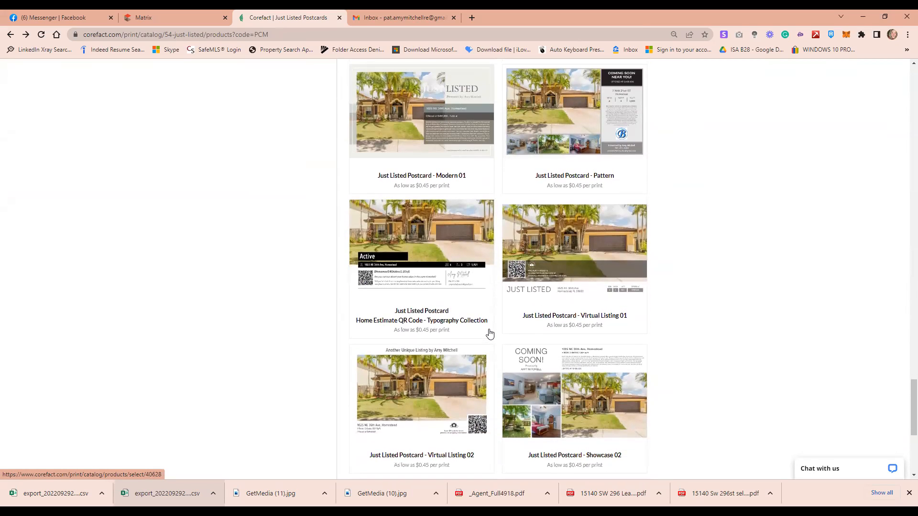
pyautogui.scroll(-1, 489, 333)
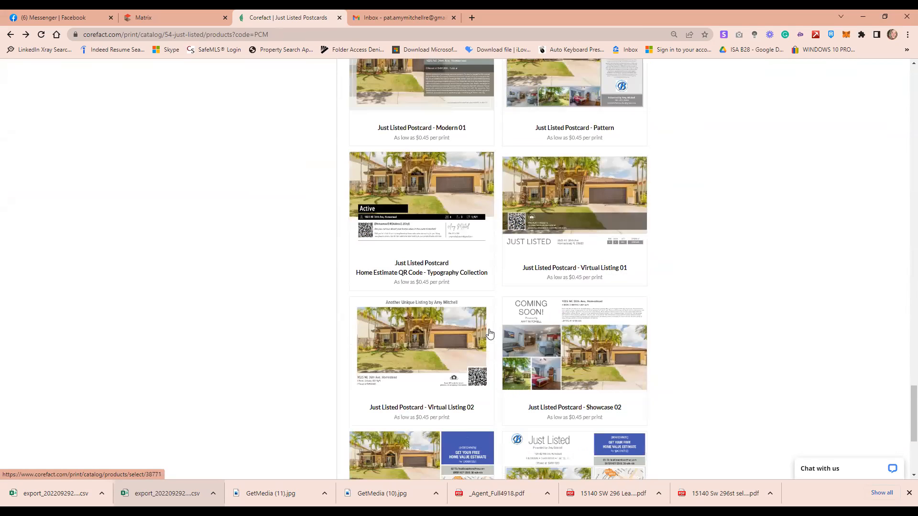
pyautogui.scroll(-2, 489, 334)
pyautogui.scroll(1, 489, 333)
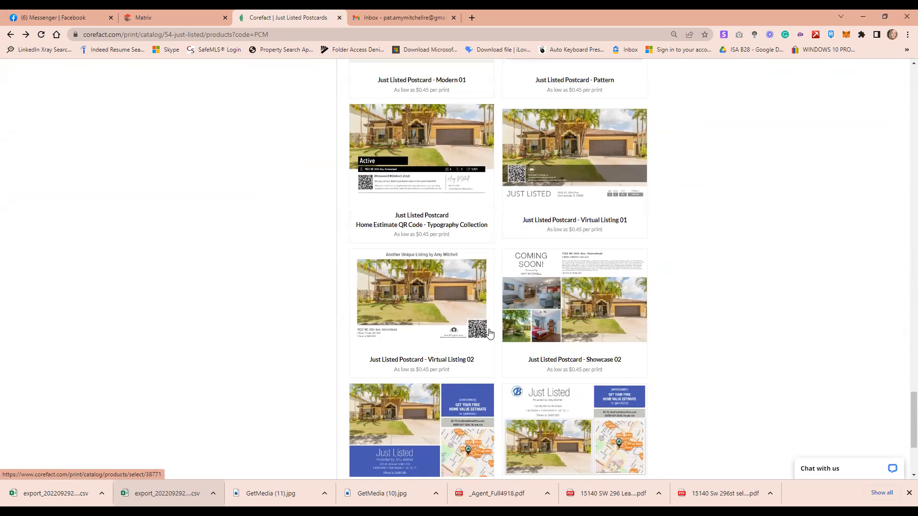
pyautogui.scroll(1, 489, 333)
pyautogui.scroll(-5, 490, 330)
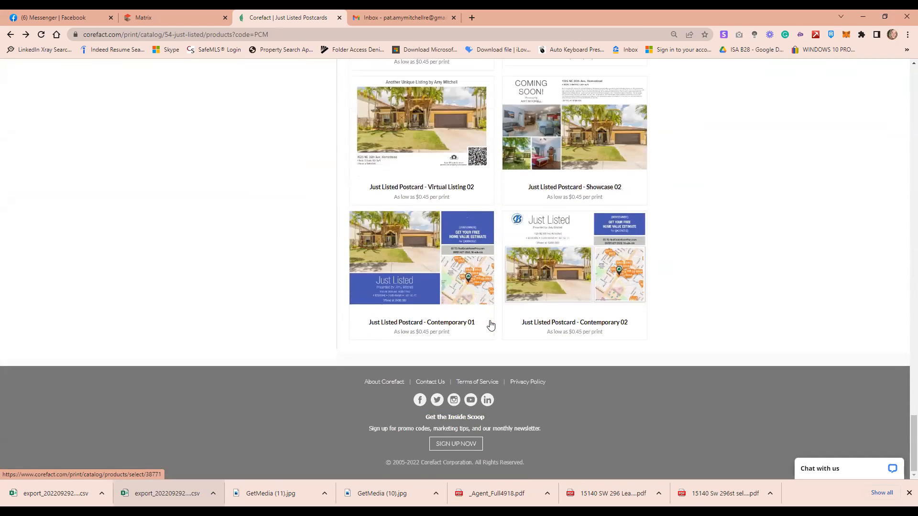
pyautogui.scroll(2, 490, 325)
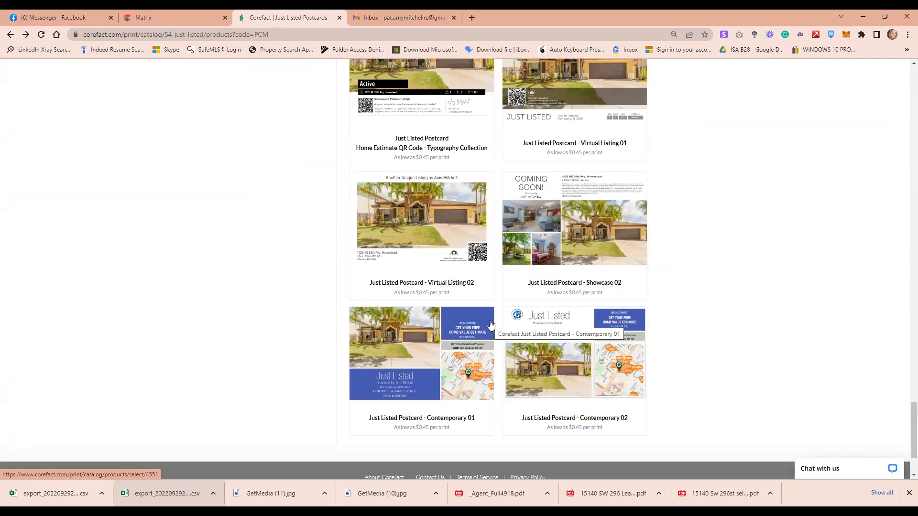
pyautogui.scroll(13, 490, 313)
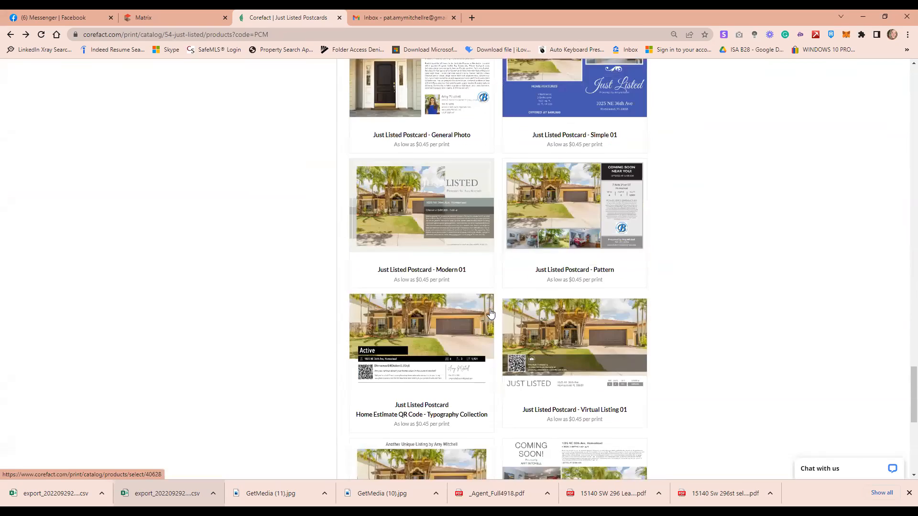
pyautogui.scroll(3, 490, 313)
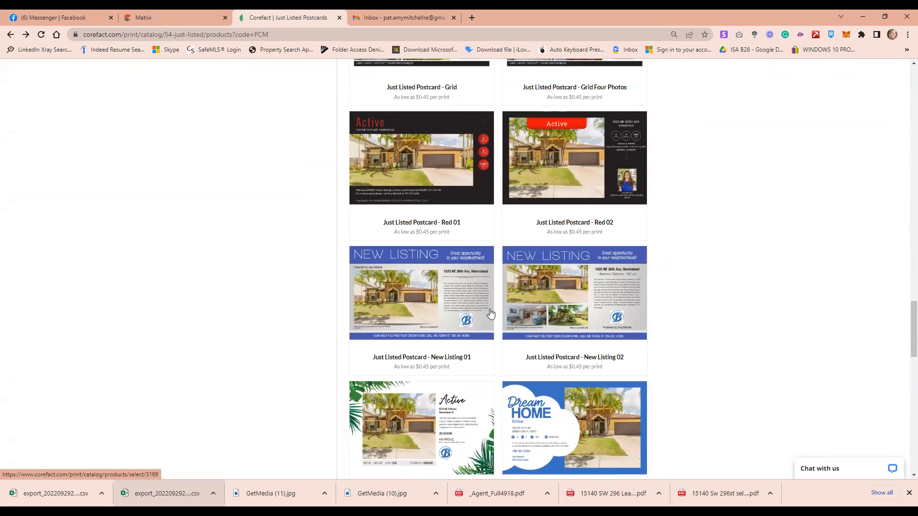
pyautogui.scroll(5, 490, 313)
pyautogui.scroll(2, 488, 314)
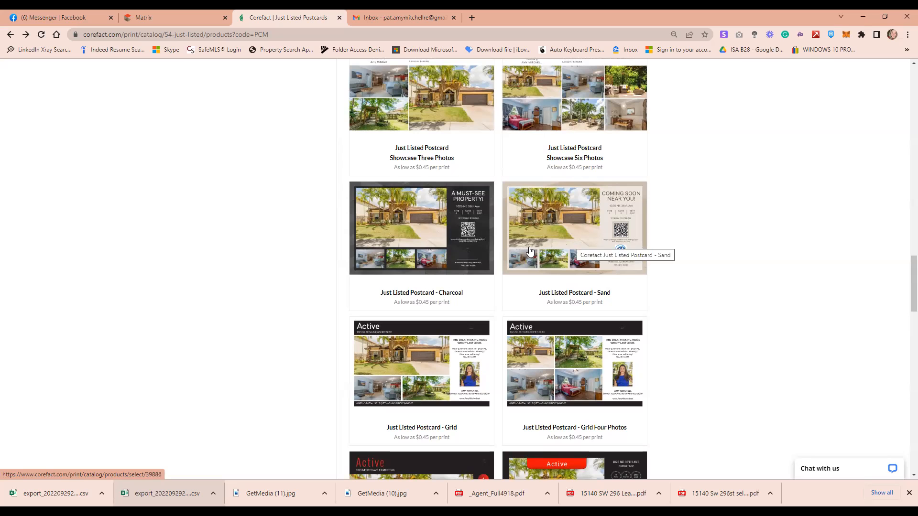
pyautogui.scroll(8, 502, 254)
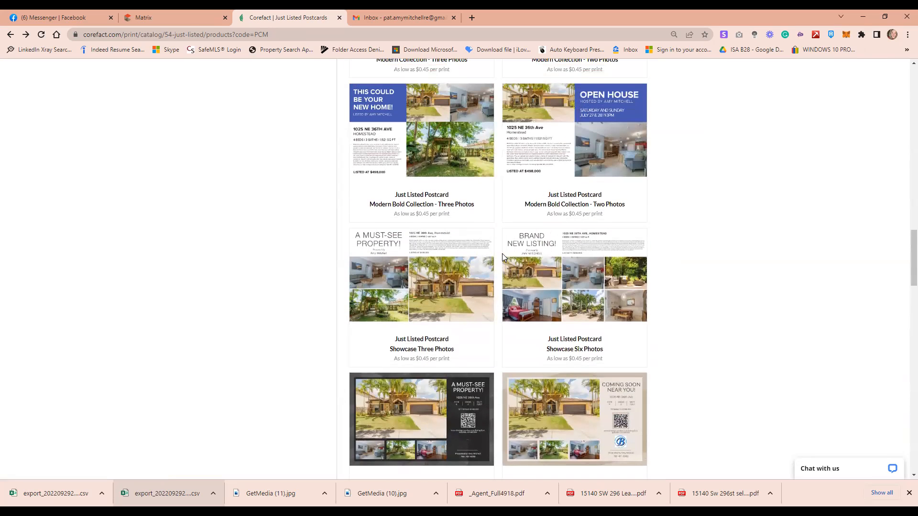
pyautogui.scroll(3, 493, 261)
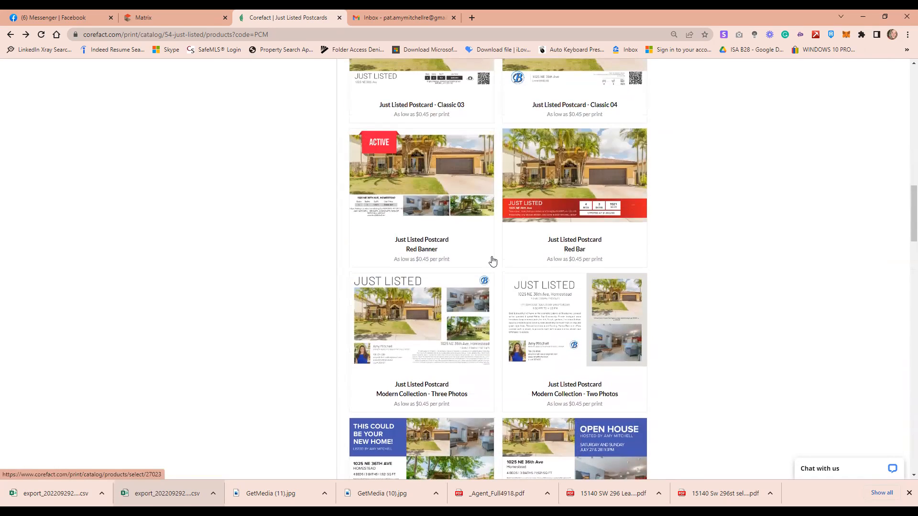
pyautogui.scroll(3, 507, 259)
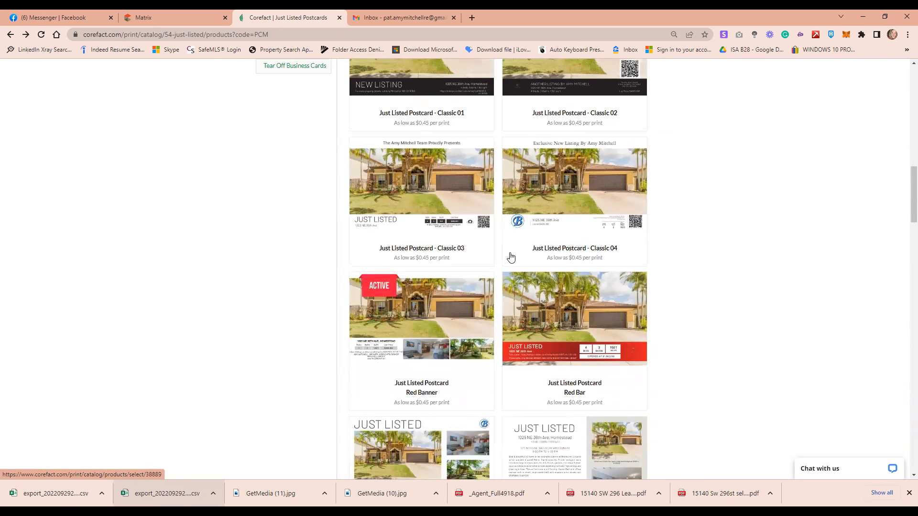
pyautogui.scroll(3, 500, 257)
pyautogui.scroll(1, 478, 258)
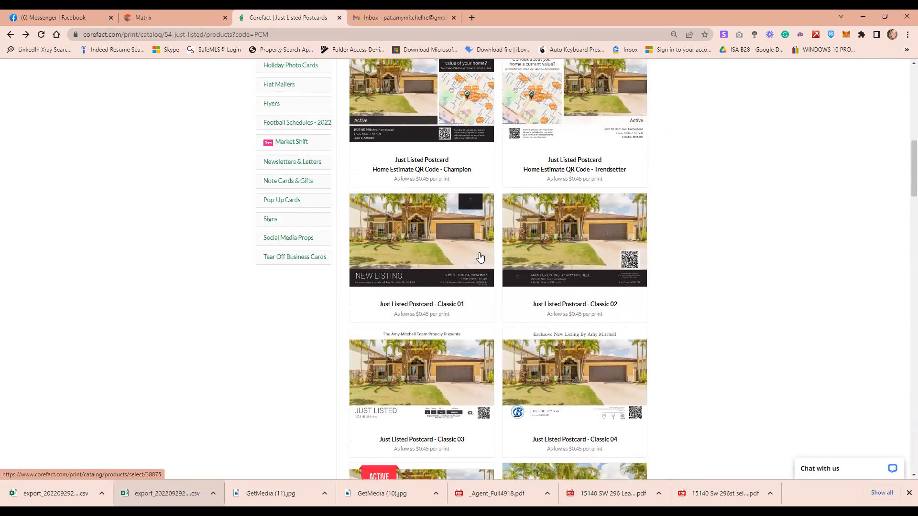
pyautogui.scroll(3, 481, 258)
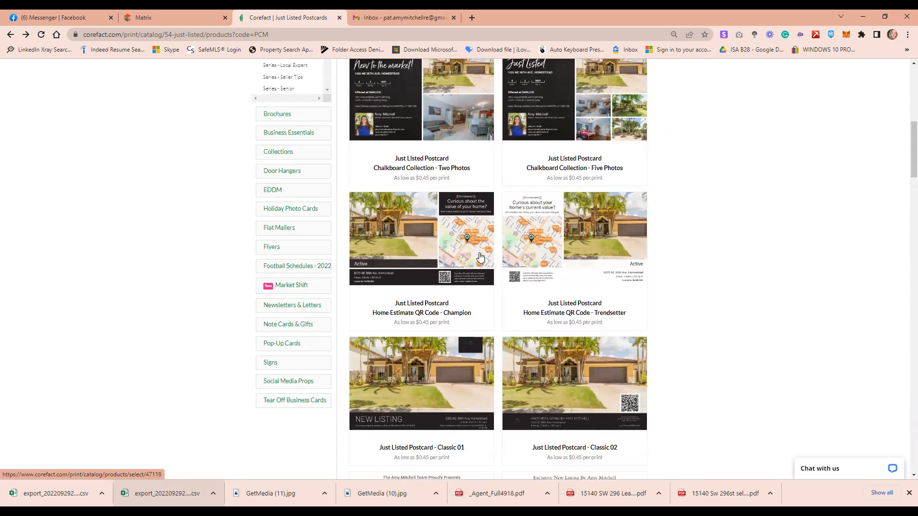
pyautogui.scroll(-8, 481, 257)
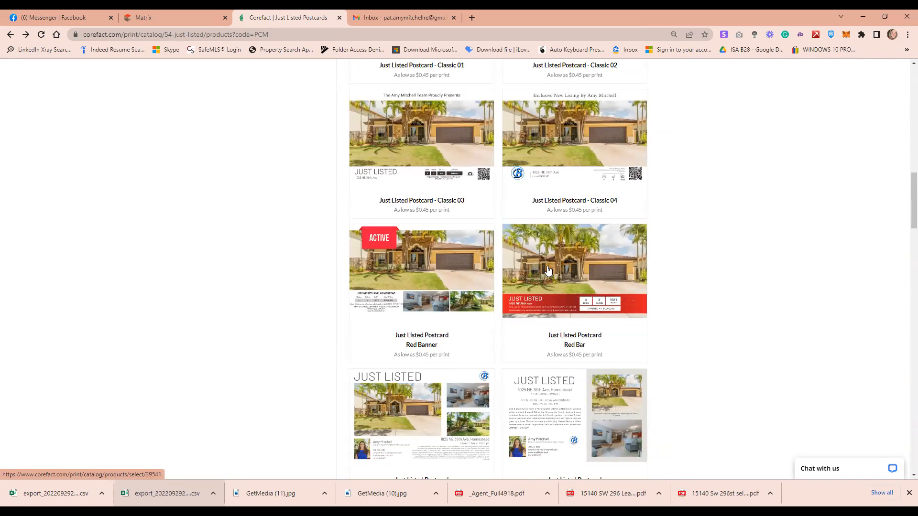
pyautogui.scroll(4, 503, 274)
pyautogui.scroll(6, 503, 274)
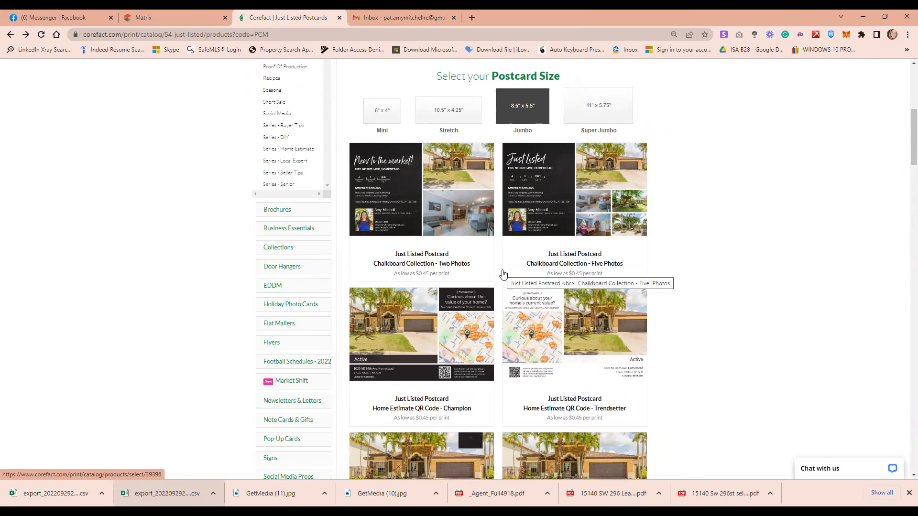
pyautogui.scroll(-7, 503, 273)
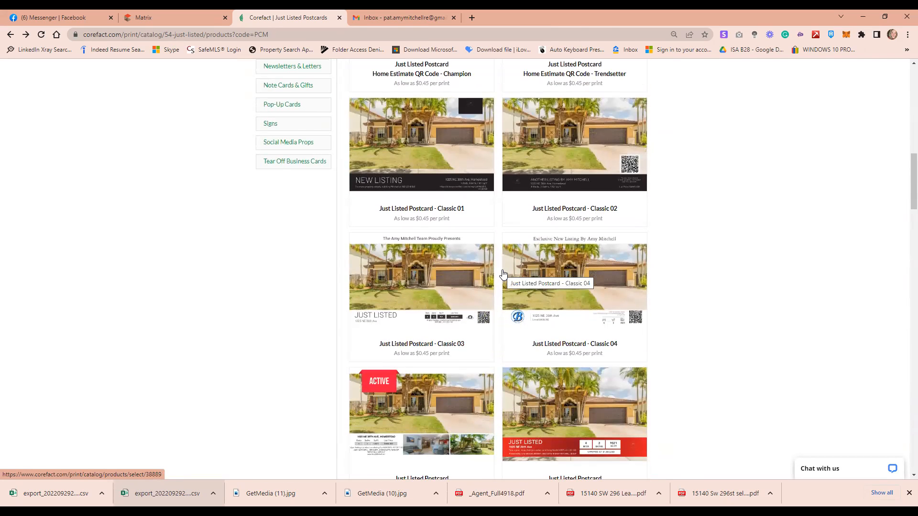
pyautogui.scroll(-2, 503, 274)
pyautogui.scroll(-1, 502, 274)
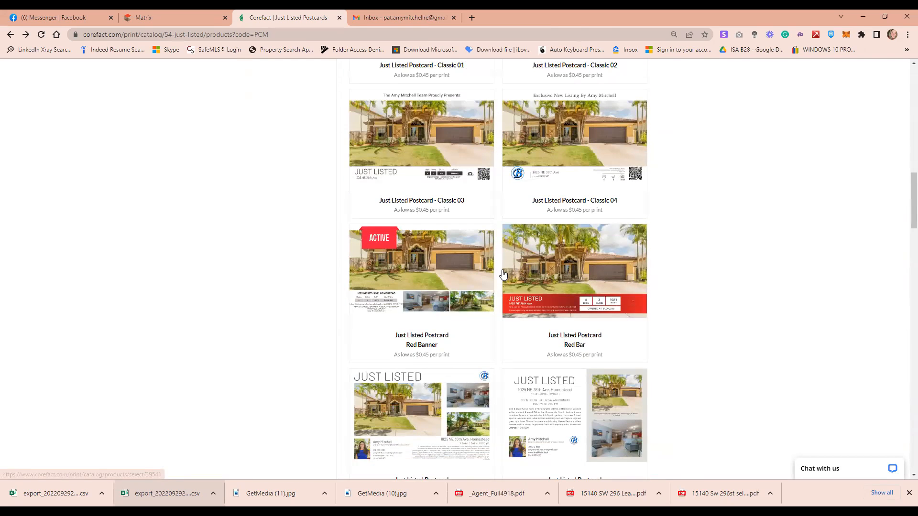
pyautogui.click(579, 276)
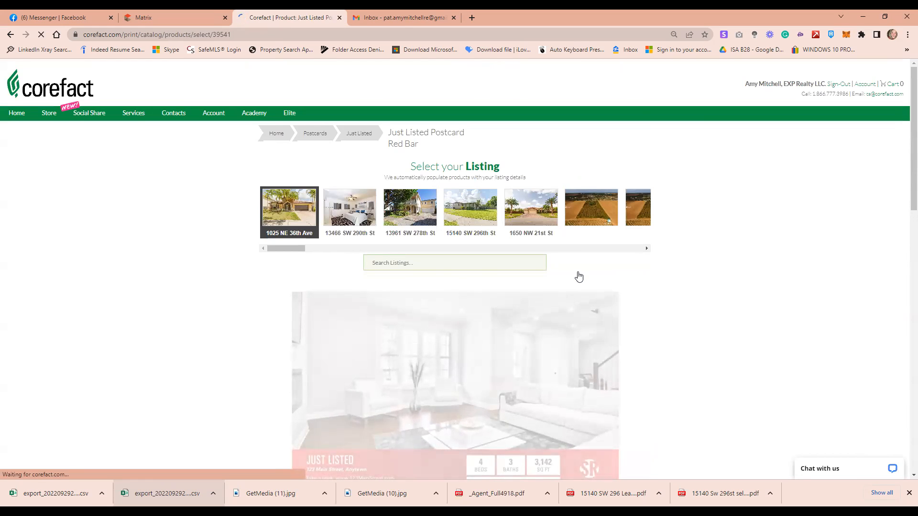
# Scroll past the Red Bar preview and $0.45 pricing to the Select a Back Design section
pyautogui.scroll(-2, 732, 311)
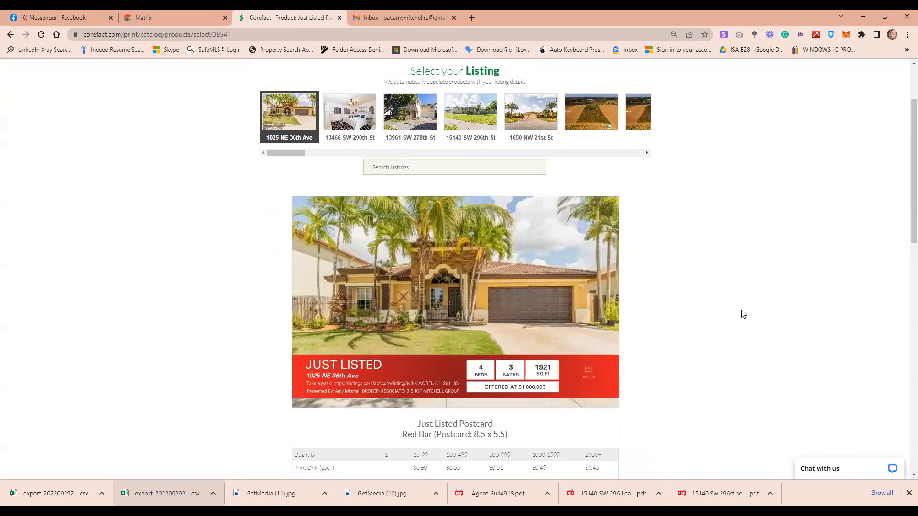
pyautogui.scroll(-2, 744, 314)
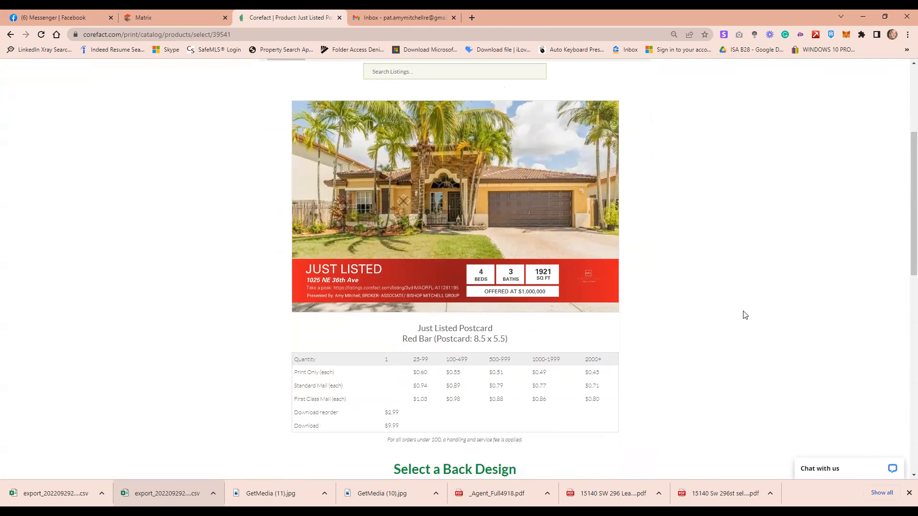
pyautogui.scroll(-1, 741, 315)
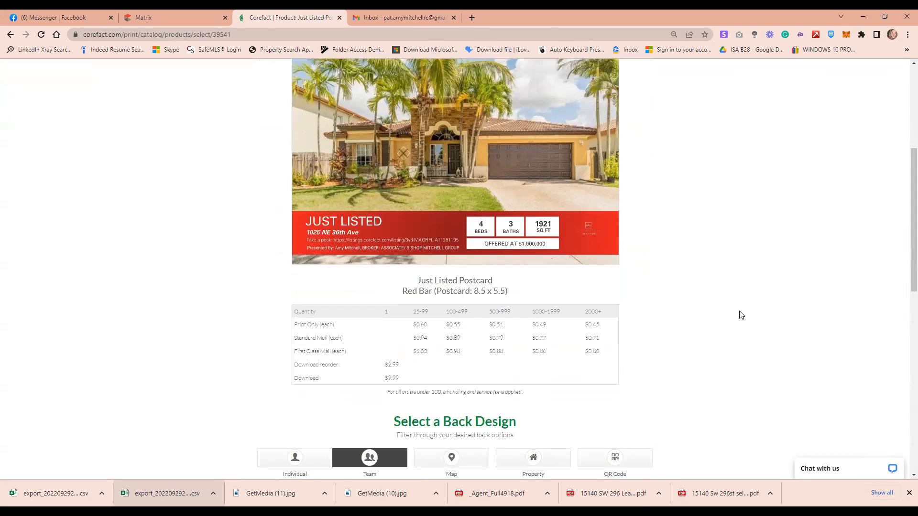
pyautogui.scroll(-1, 741, 315)
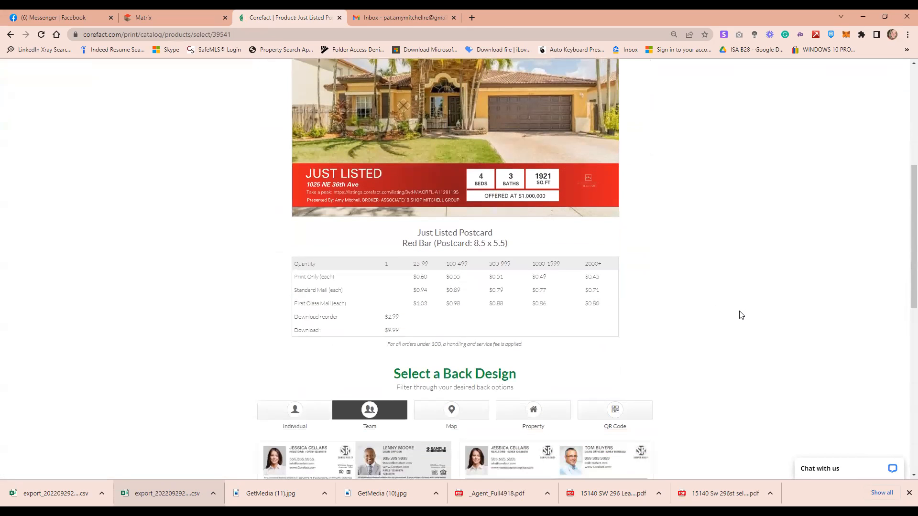
pyautogui.scroll(1, 742, 315)
pyautogui.scroll(1, 741, 315)
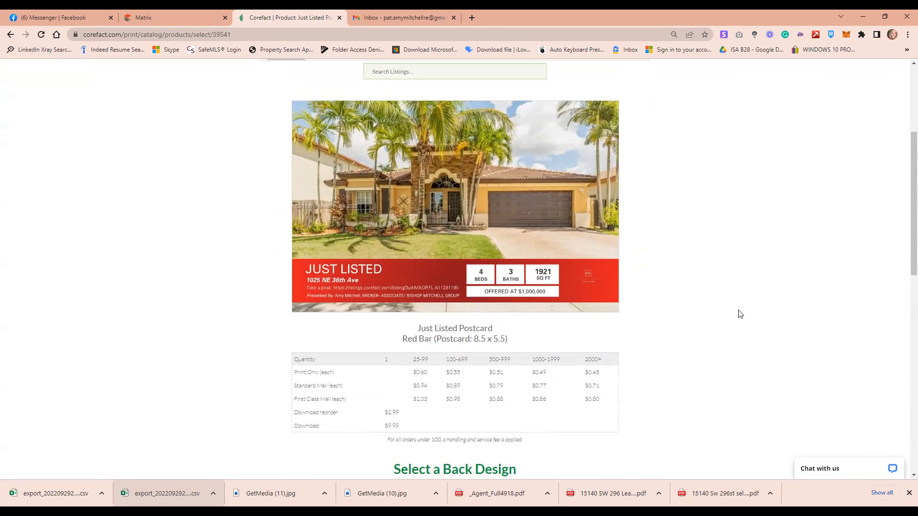
pyautogui.scroll(-4, 741, 315)
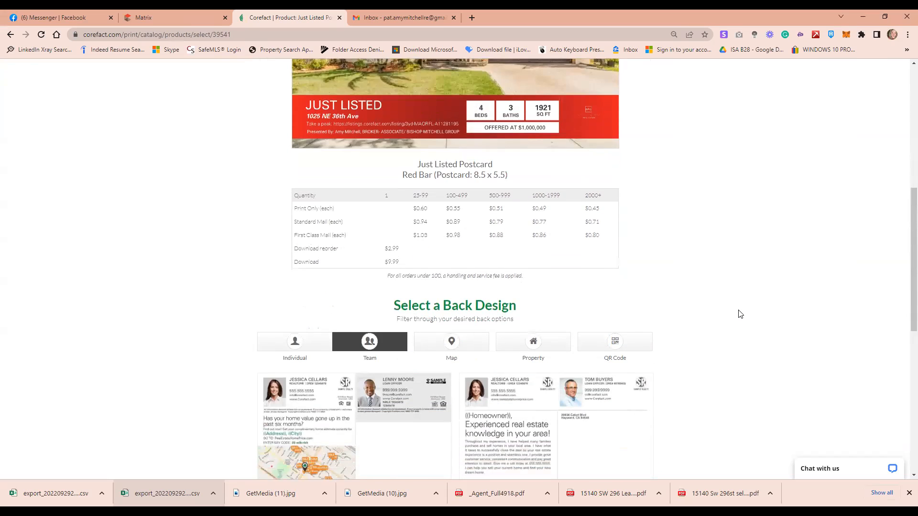
pyautogui.scroll(-4, 740, 314)
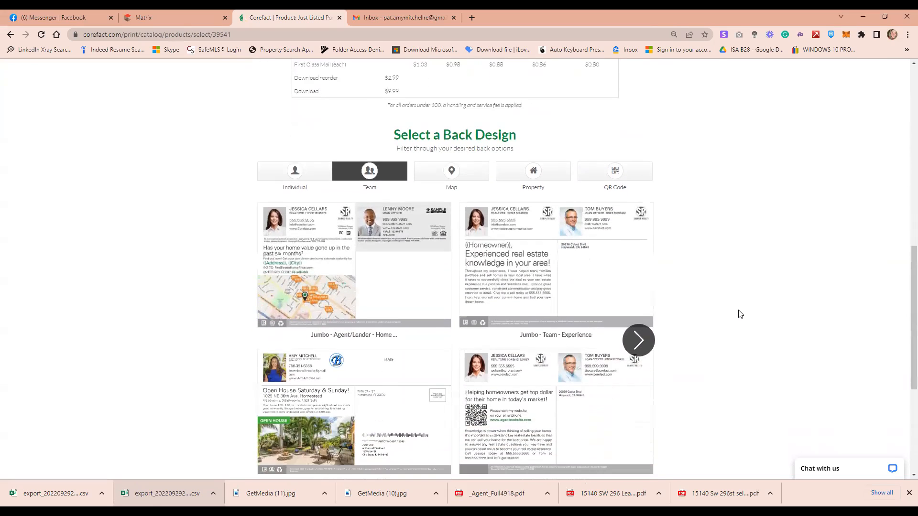
pyautogui.scroll(-3, 740, 312)
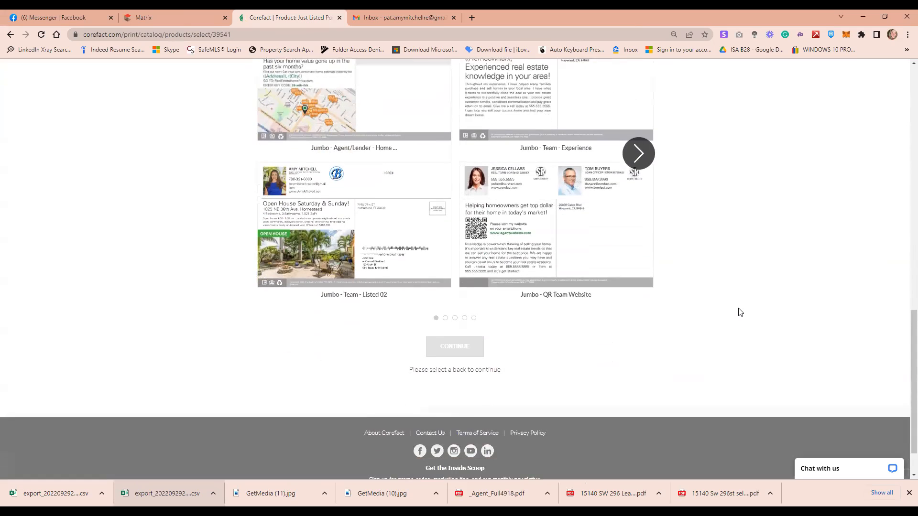
pyautogui.scroll(1, 740, 311)
pyautogui.scroll(1, 693, 291)
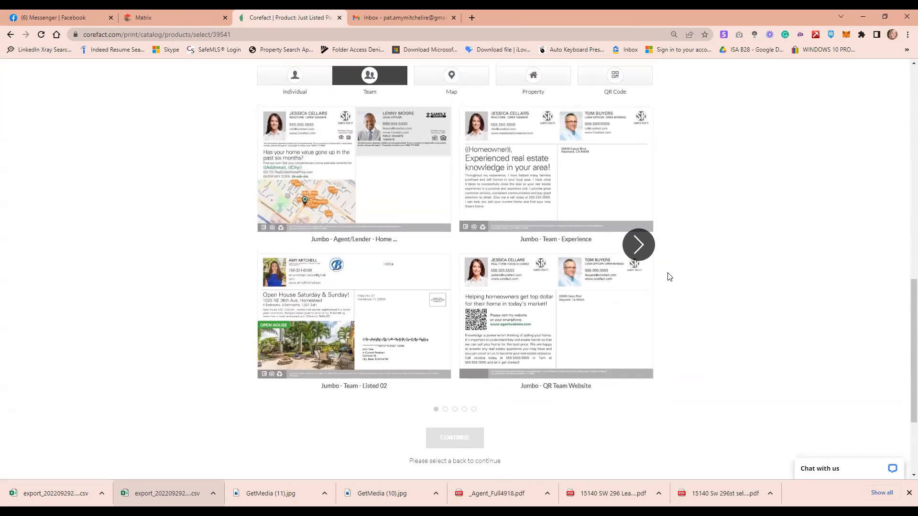
# Choose the Jumbo – Team – QR Home Estimate back design and continue to order naming
pyautogui.click(636, 245)
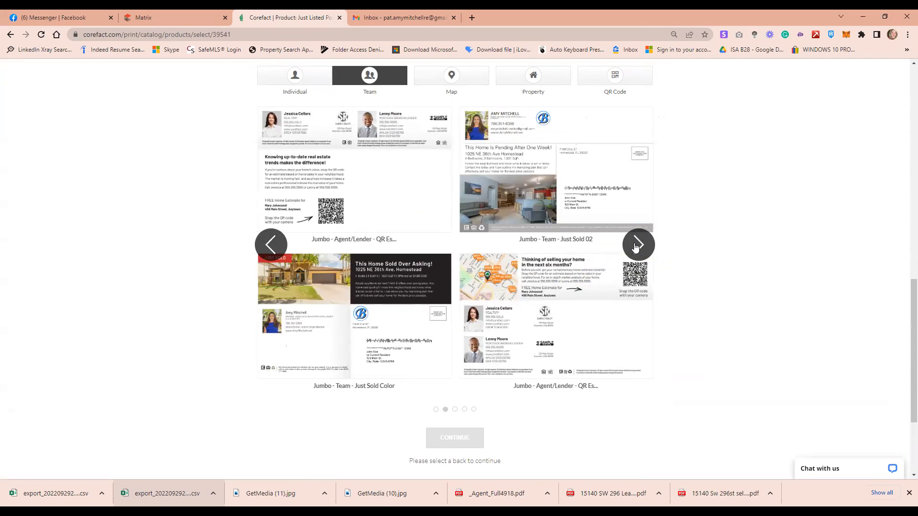
pyautogui.click(636, 245)
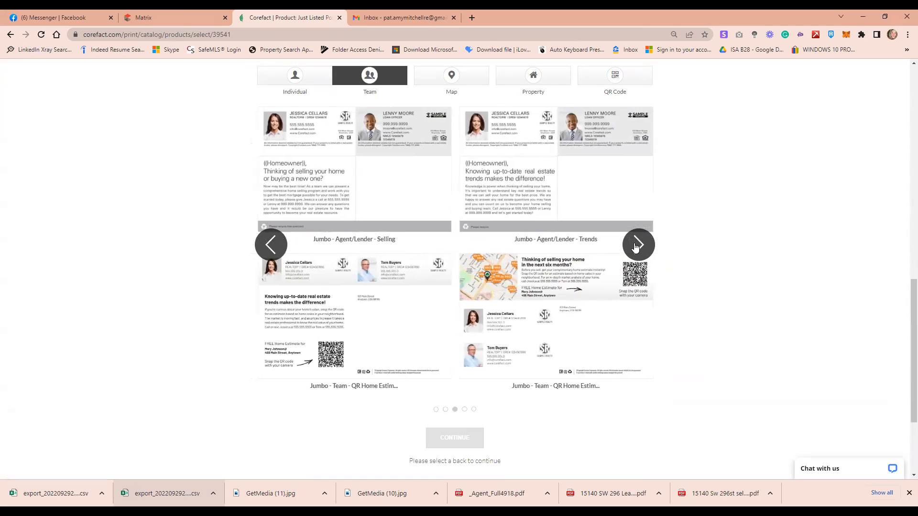
pyautogui.click(636, 245)
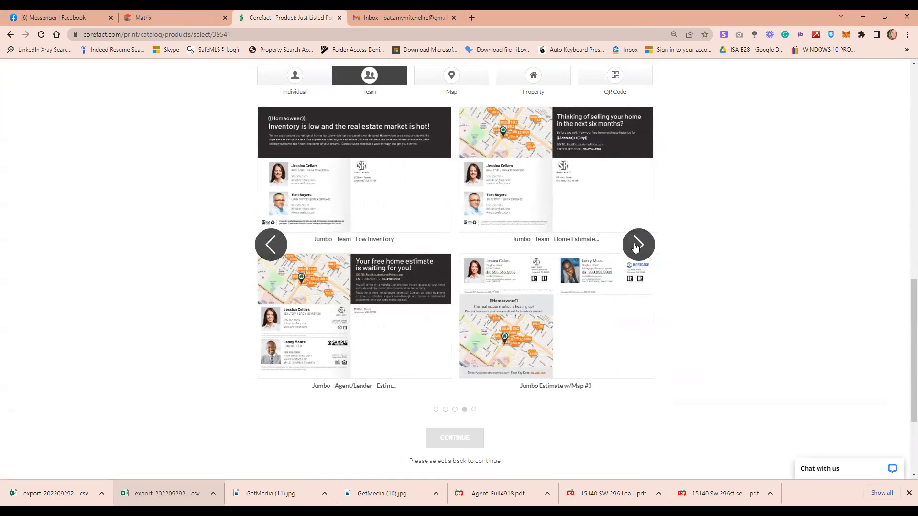
pyautogui.click(635, 245)
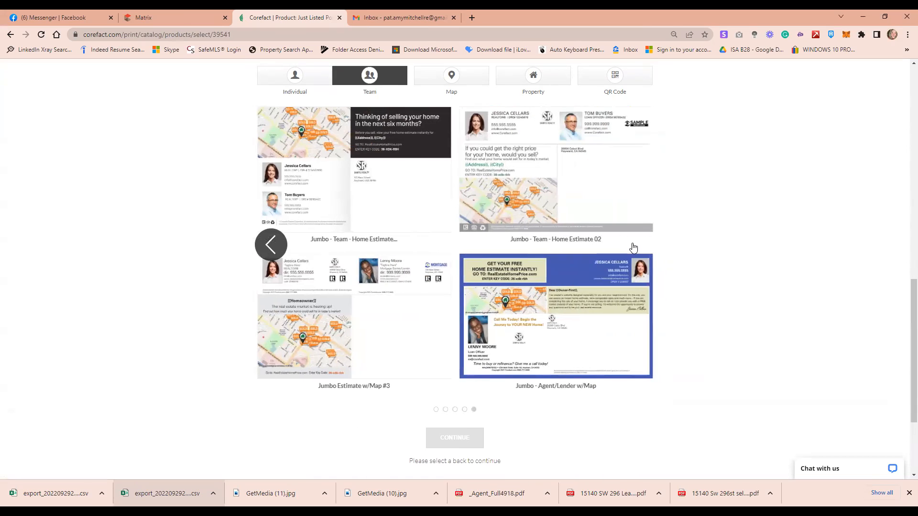
pyautogui.click(266, 246)
pyautogui.click(266, 247)
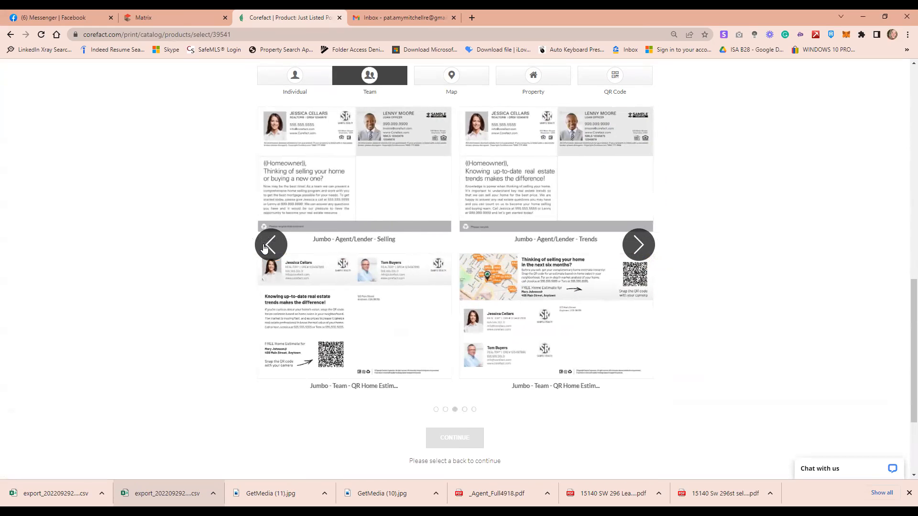
pyautogui.click(633, 247)
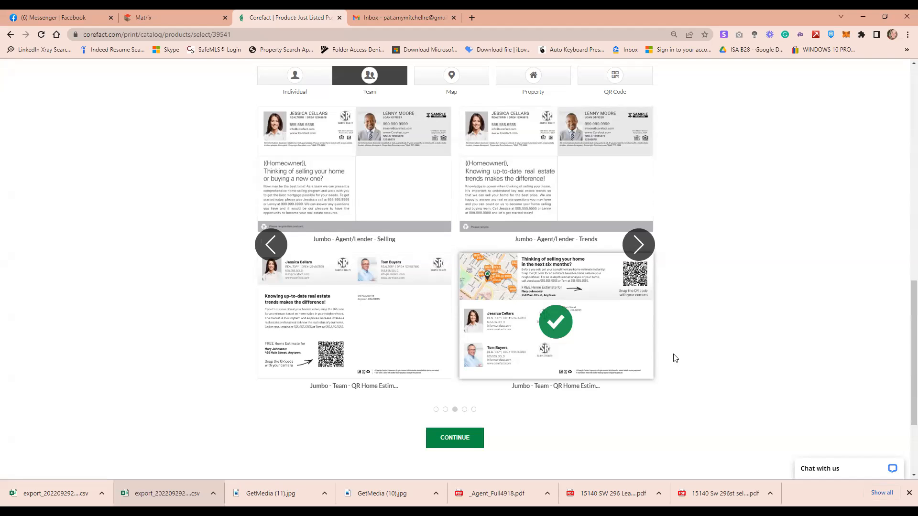
pyautogui.click(467, 438)
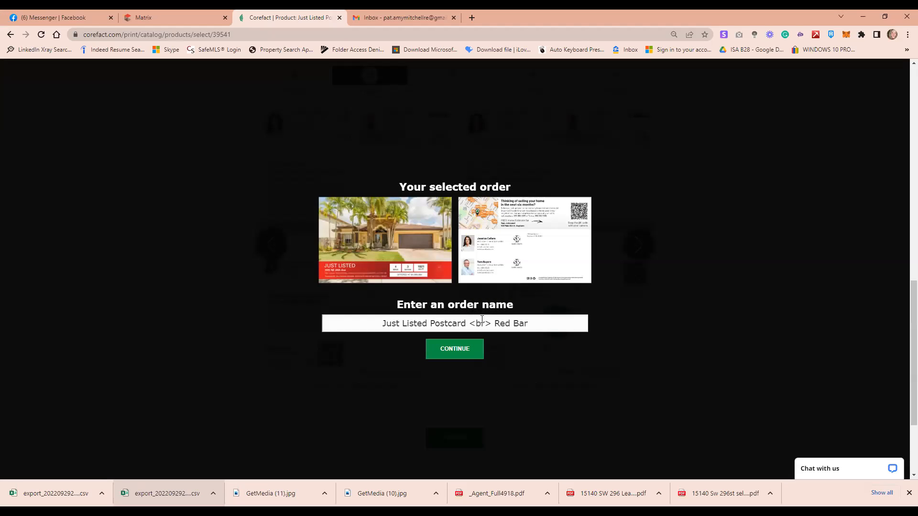
pyautogui.click(542, 323)
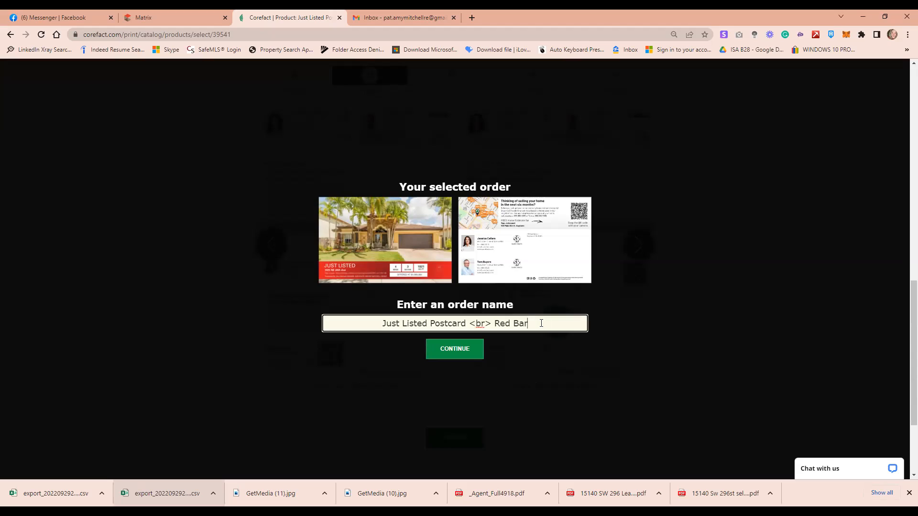
pyautogui.press('BackSpace')
pyautogui.press('BackSpace')
pyautogui.press('BackSpace')
pyautogui.press('BackSpace')
pyautogui.press('BackSpace')
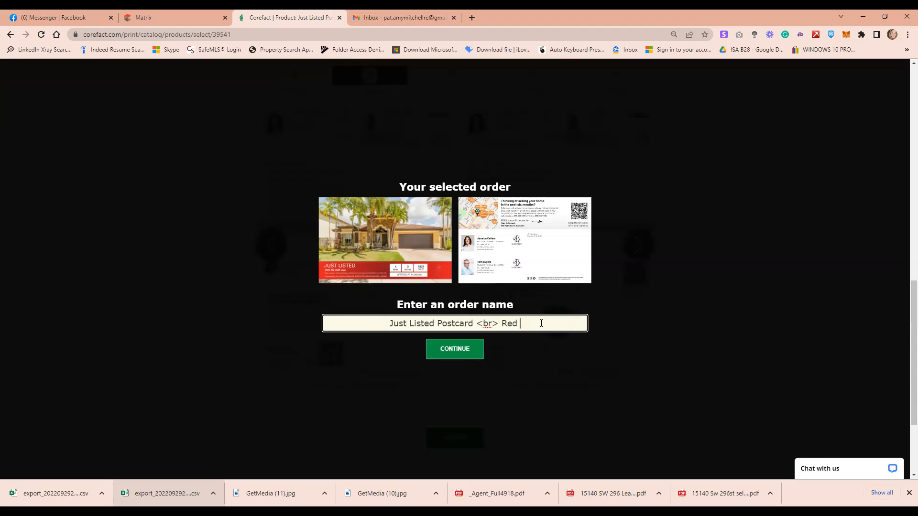
pyautogui.press('BackSpace')
pyautogui.press('BackSpace')
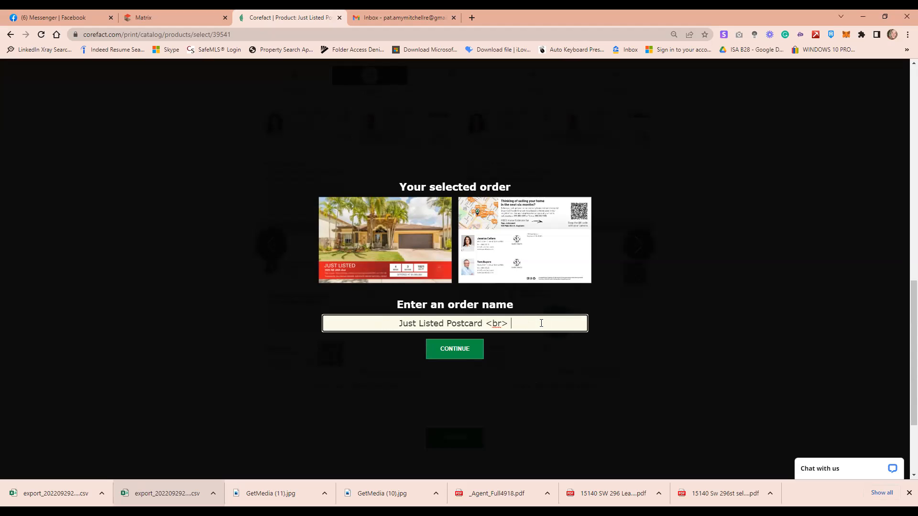
pyautogui.write('Gutierr')
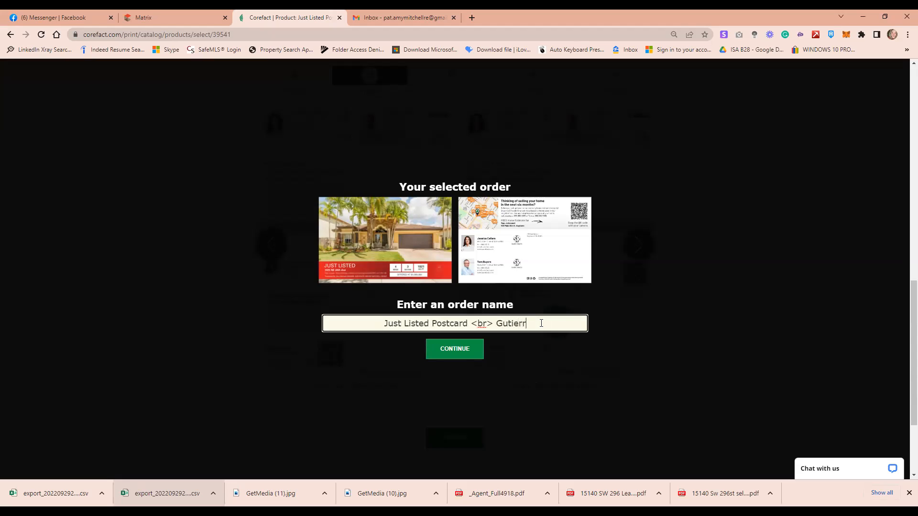
pyautogui.write('ez -')
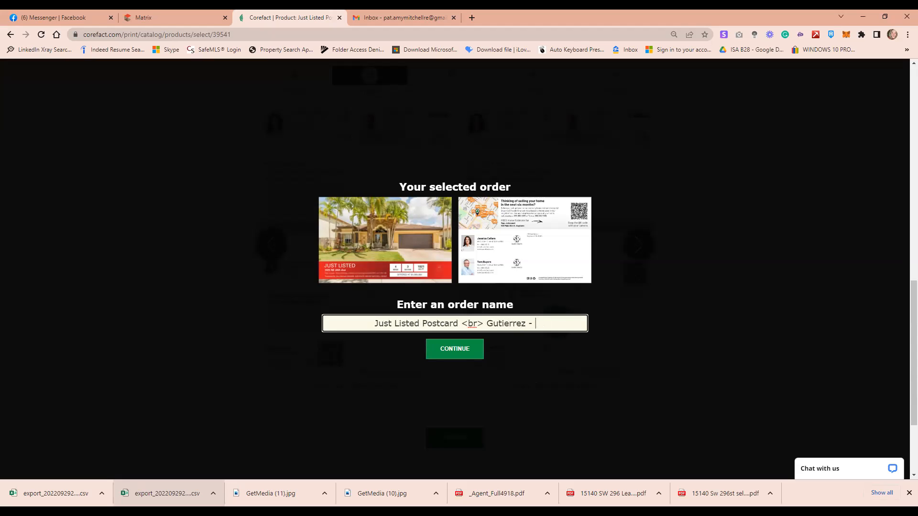
pyautogui.click(380, 11)
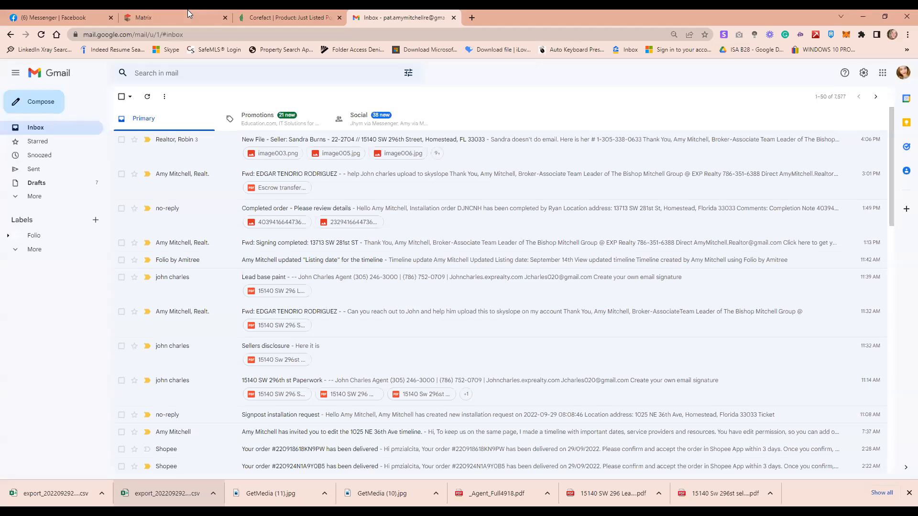
pyautogui.click(54, 14)
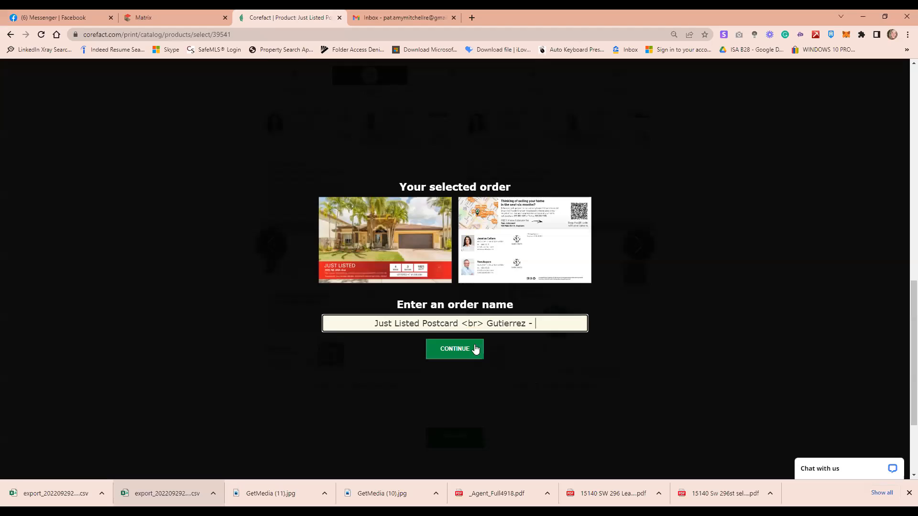
pyautogui.click(287, 17)
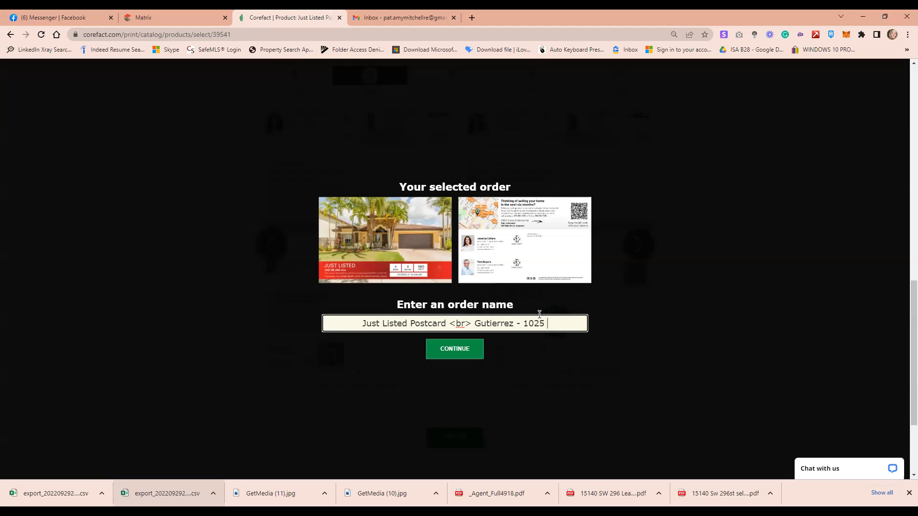
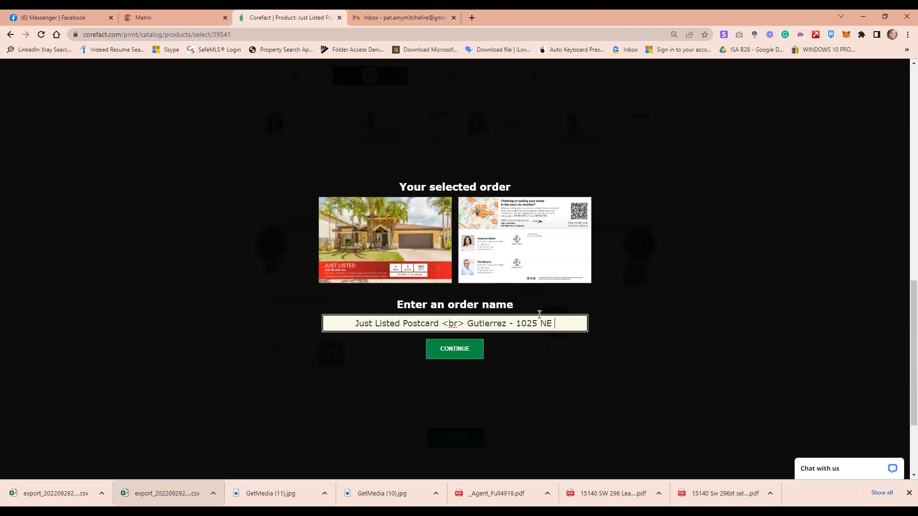
pyautogui.click(470, 352)
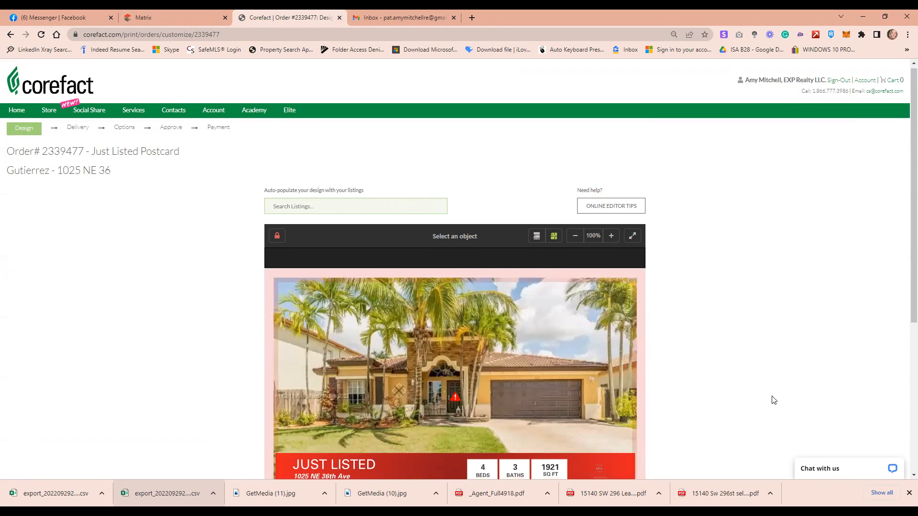
# Change the OFFERED AT price from $1,000,000 to $498,000 to match the MLS list price
pyautogui.scroll(-2, 774, 400)
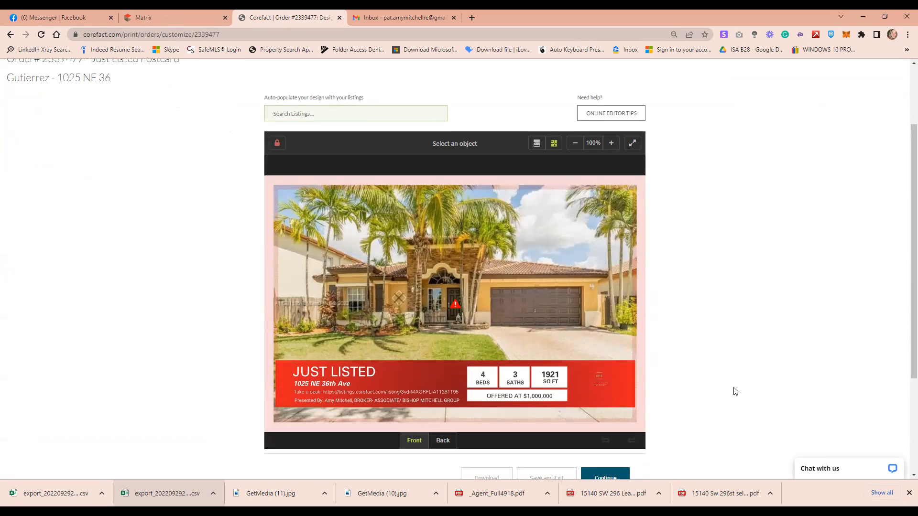
pyautogui.click(555, 398)
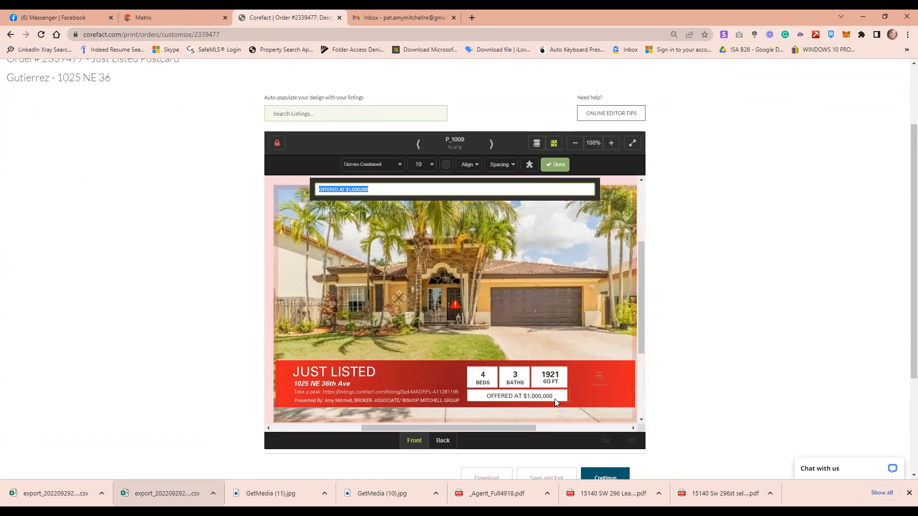
pyautogui.click(415, 192)
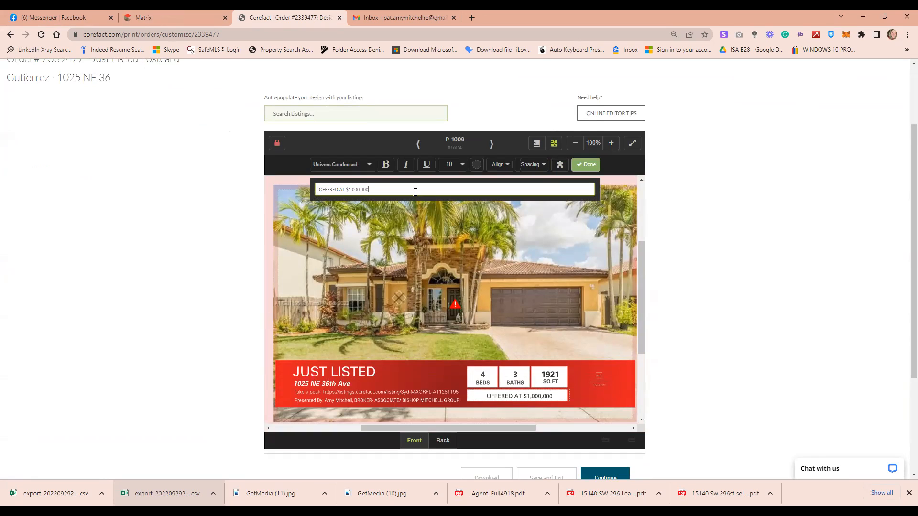
pyautogui.press('BackSpace')
pyautogui.press('BackSpace')
pyautogui.press('BackSpace')
pyautogui.press('BackSpace')
pyautogui.press('BackSpace')
pyautogui.press('BackSpace')
pyautogui.press('BackSpace')
pyautogui.press('BackSpace')
pyautogui.press('BackSpace')
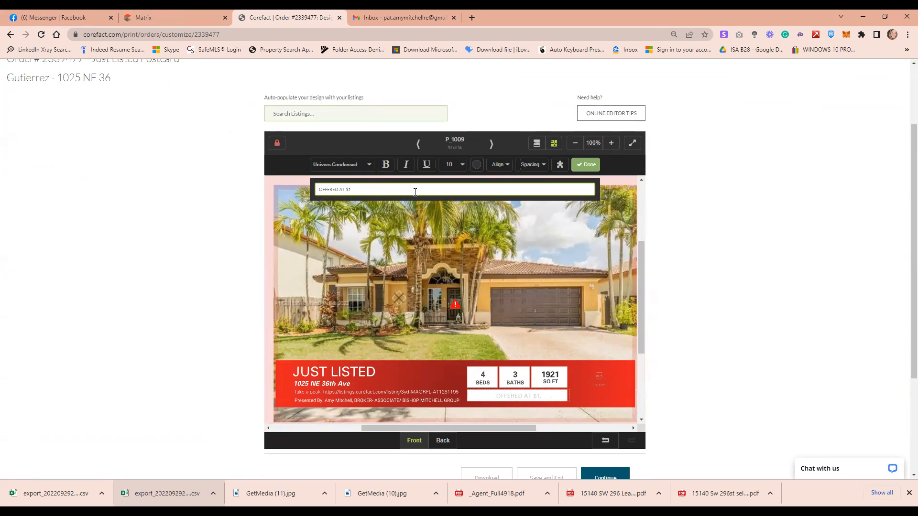
pyautogui.click(160, 16)
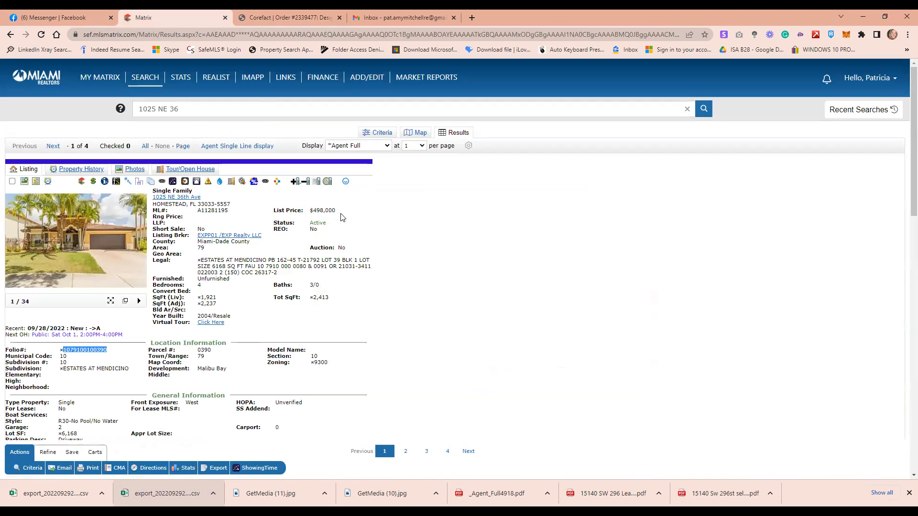
pyautogui.click(306, 17)
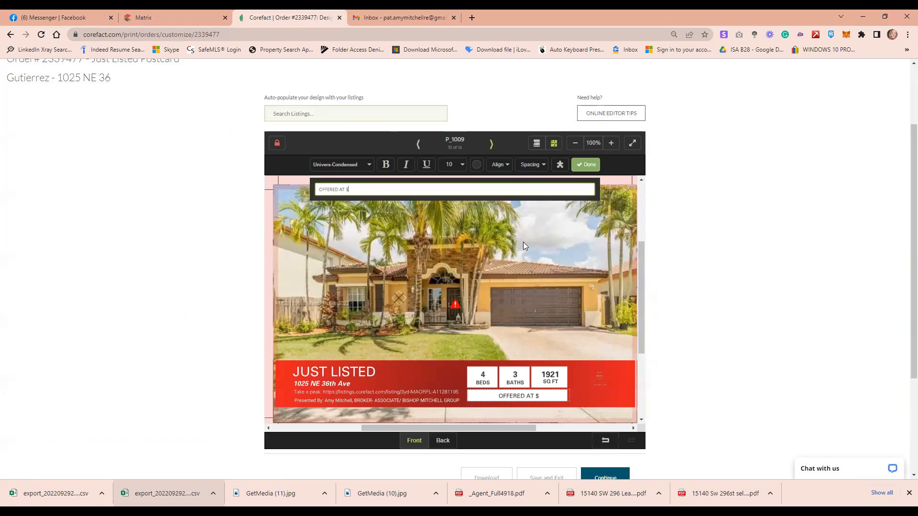
pyautogui.write('98,000')
pyautogui.click(797, 329)
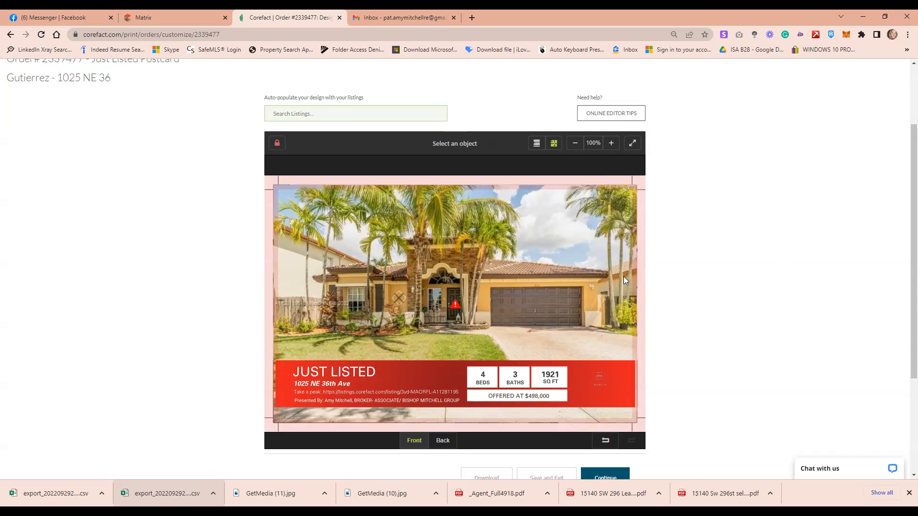
pyautogui.click(383, 400)
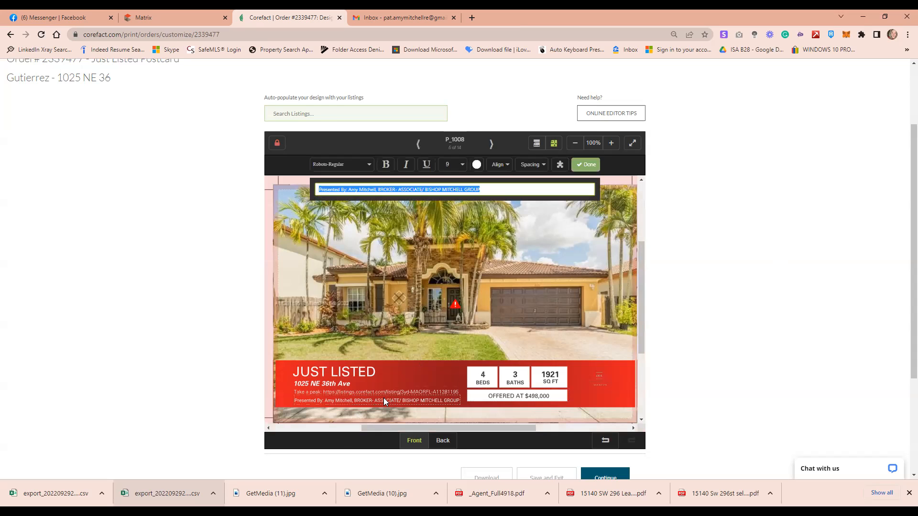
# Replace the brokerage title on the Presented By line with '& ' plus the second agent's name
pyautogui.click(500, 186)
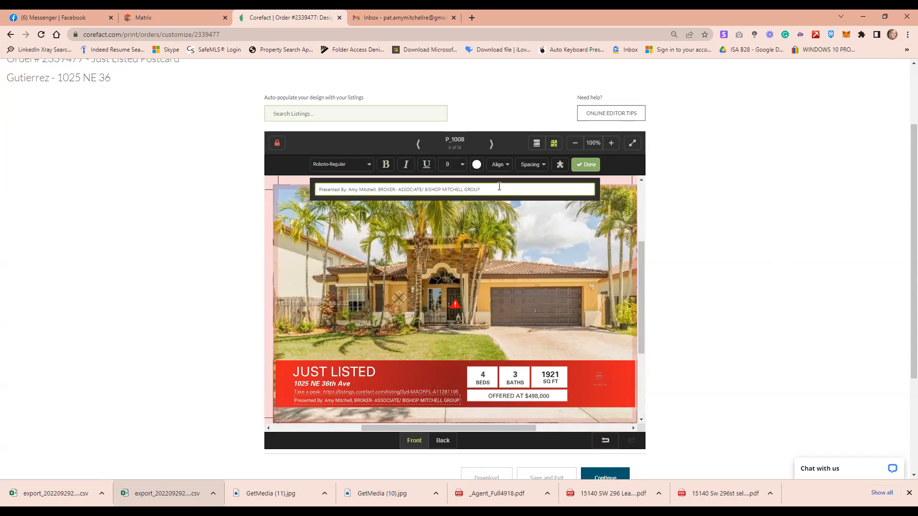
pyautogui.press('BackSpace')
pyautogui.press('BackSpace')
pyautogui.press('BackSpace')
pyautogui.press('BackSpace')
pyautogui.press('BackSpace')
pyautogui.press('BackSpace')
pyautogui.press('BackSpace')
pyautogui.press('BackSpace')
pyautogui.press('BackSpace')
pyautogui.press('BackSpace')
pyautogui.press('BackSpace')
pyautogui.press('BackSpace')
pyautogui.press('BackSpace')
pyautogui.press('BackSpace')
pyautogui.press('BackSpace')
pyautogui.press('BackSpace')
pyautogui.press('BackSpace')
pyautogui.press('BackSpace')
pyautogui.press('BackSpace')
pyautogui.press('BackSpace')
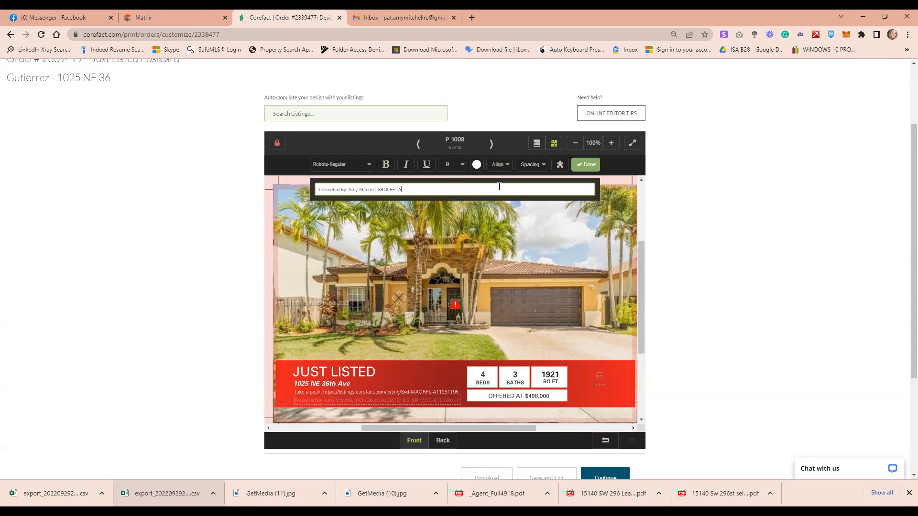
pyautogui.press('BackSpace')
pyautogui.press('BackSpace')
pyautogui.press('BackSpace')
pyautogui.press('BackSpace')
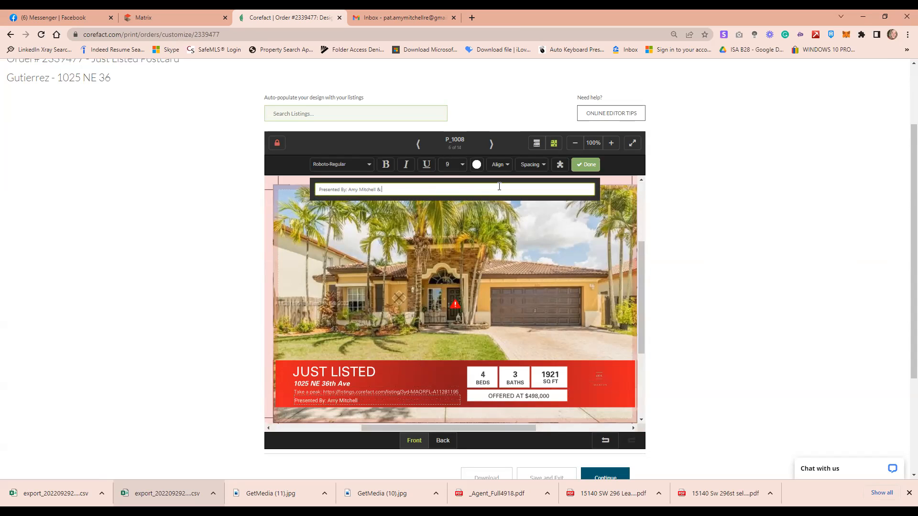
pyautogui.click(729, 291)
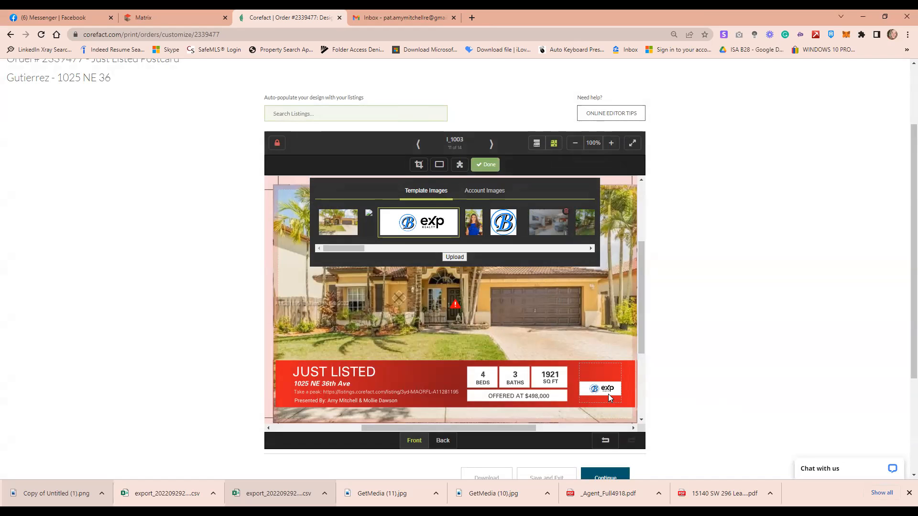
# Set the eXp logo's fit to Contain so the whole logo sits inside its box
pyautogui.click(418, 165)
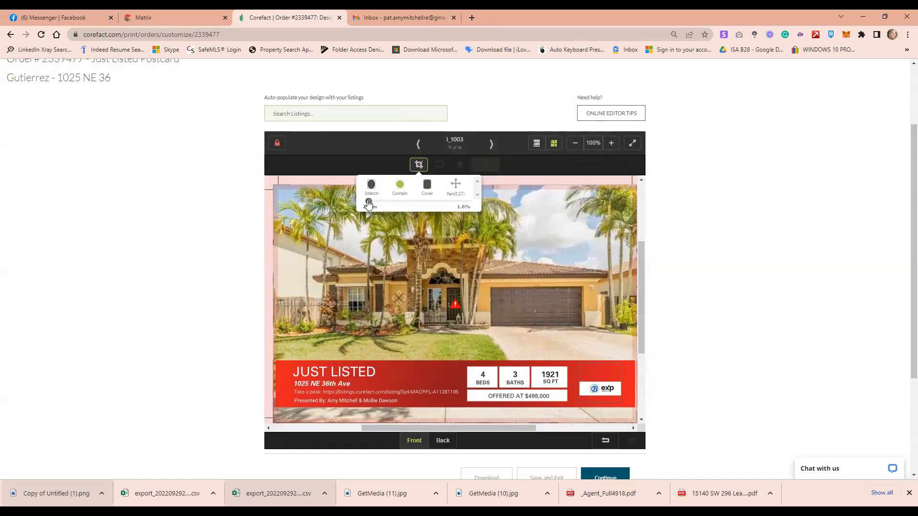
pyautogui.moveTo(369, 201); pyautogui.dragTo(370, 201)
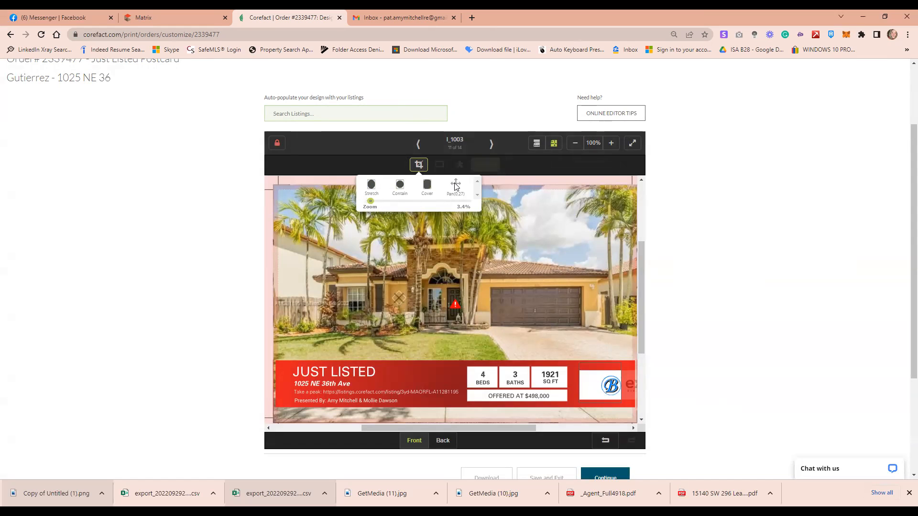
pyautogui.moveTo(605, 385); pyautogui.dragTo(448, 275)
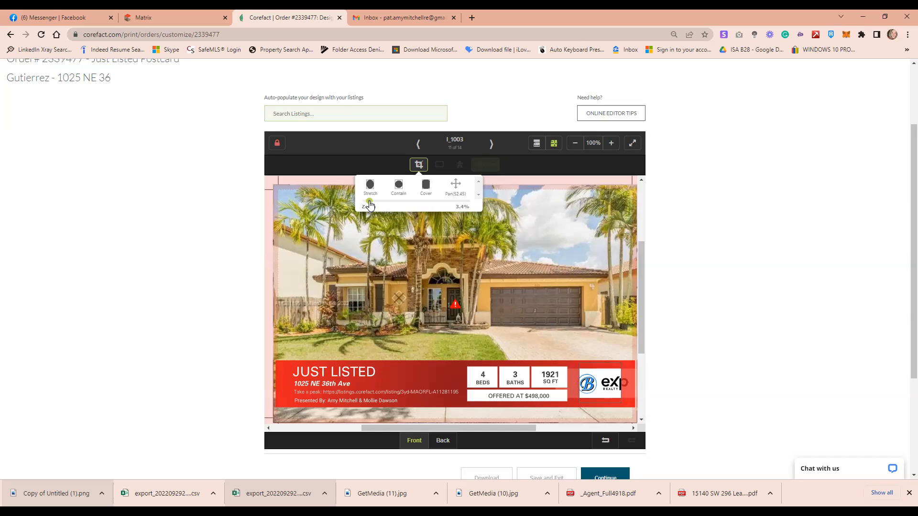
pyautogui.moveTo(369, 204); pyautogui.dragTo(368, 205)
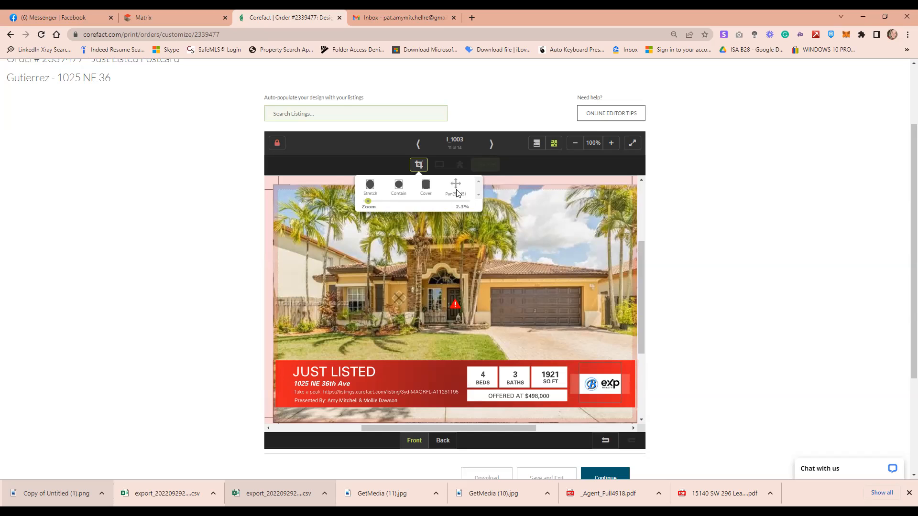
pyautogui.click(371, 186)
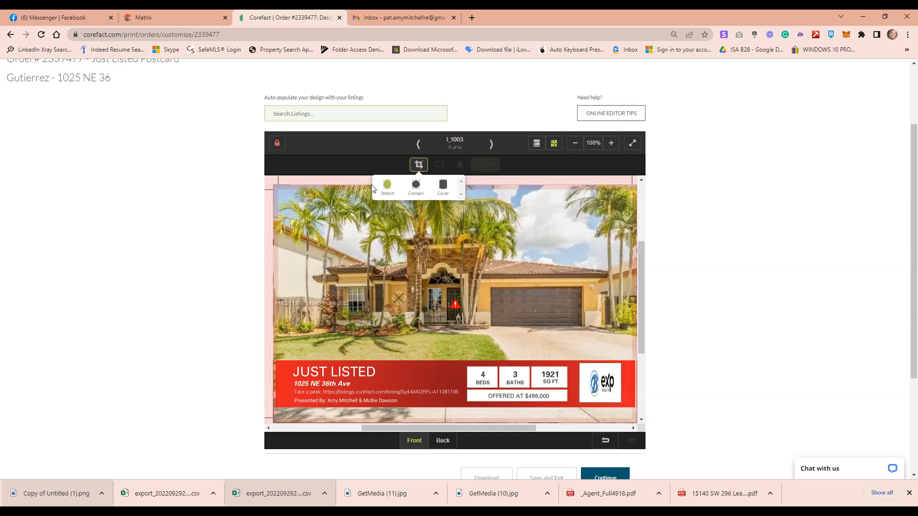
pyautogui.click(414, 188)
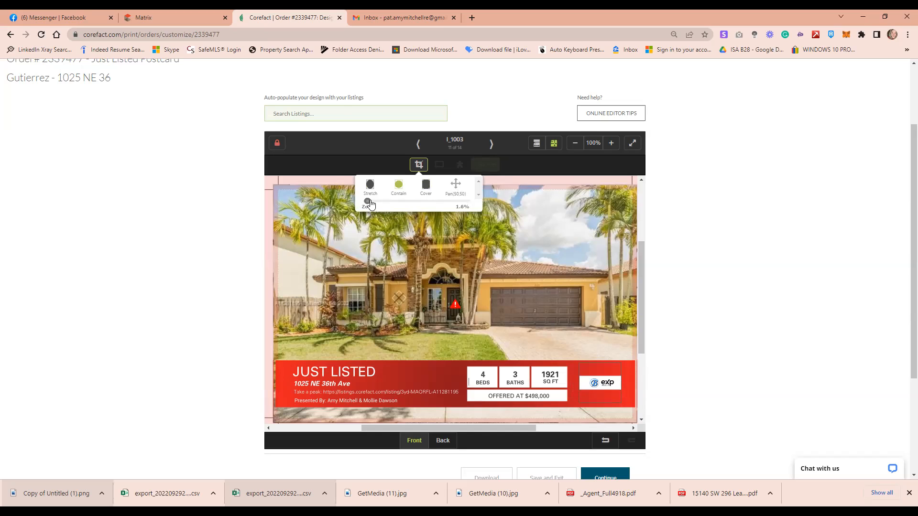
pyautogui.click(426, 190)
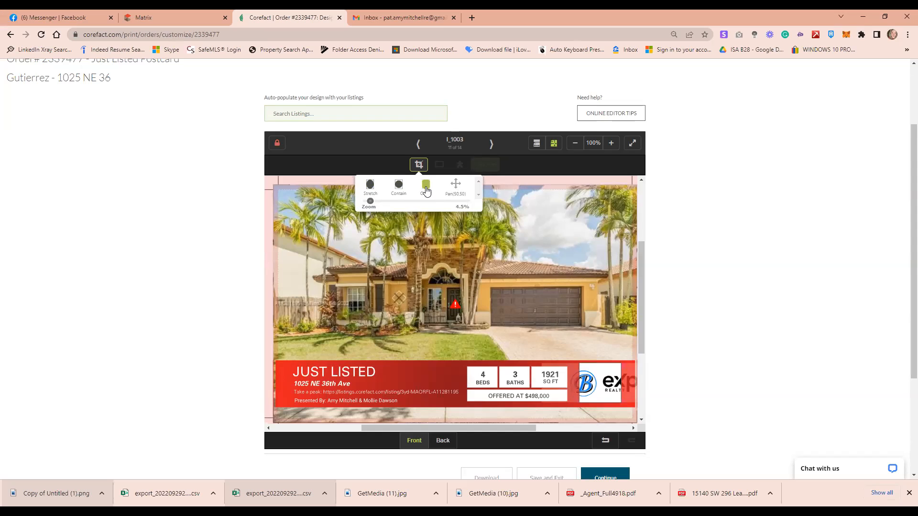
pyautogui.click(398, 187)
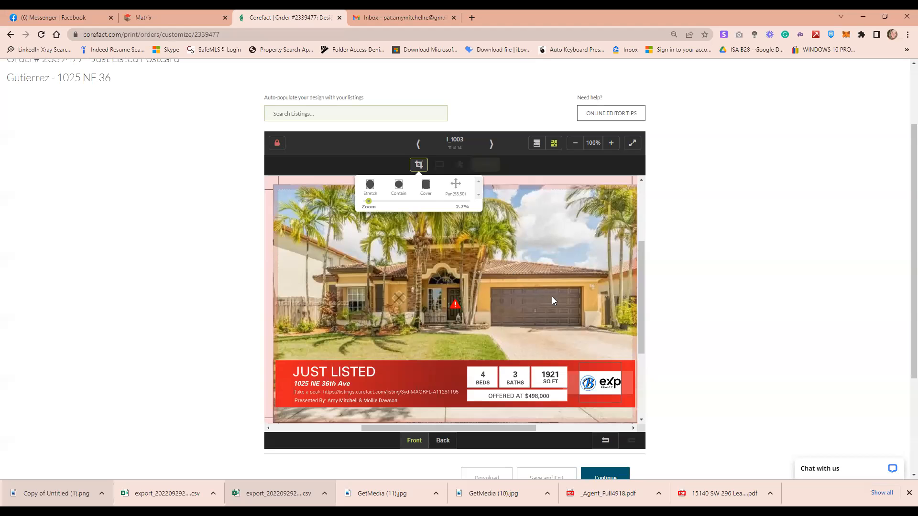
pyautogui.click(416, 166)
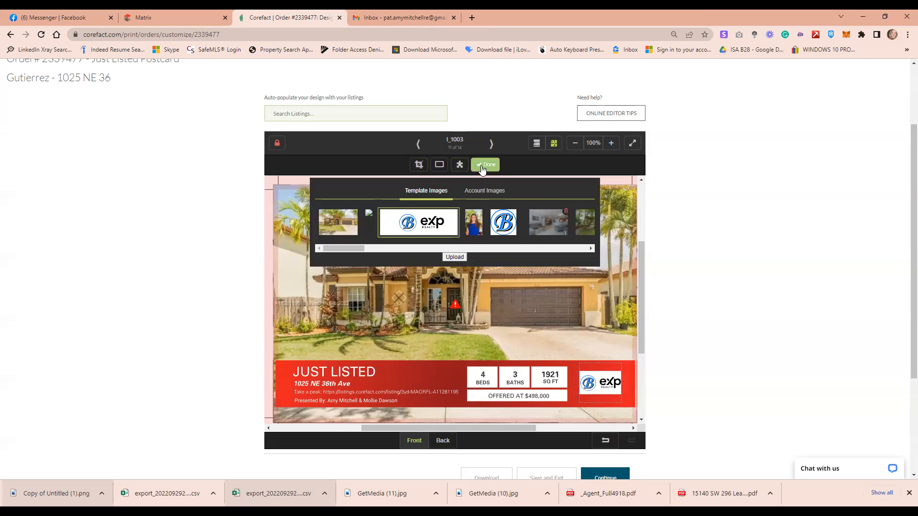
pyautogui.click(489, 188)
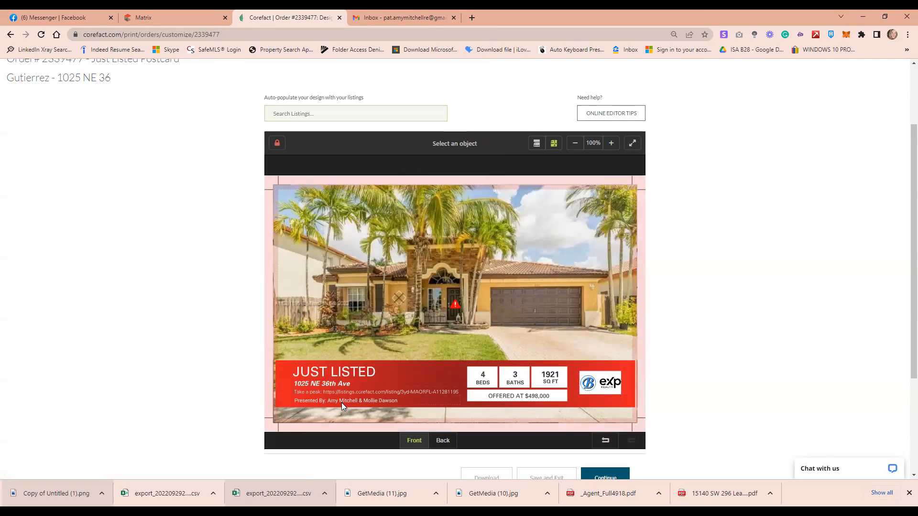
pyautogui.click(357, 392)
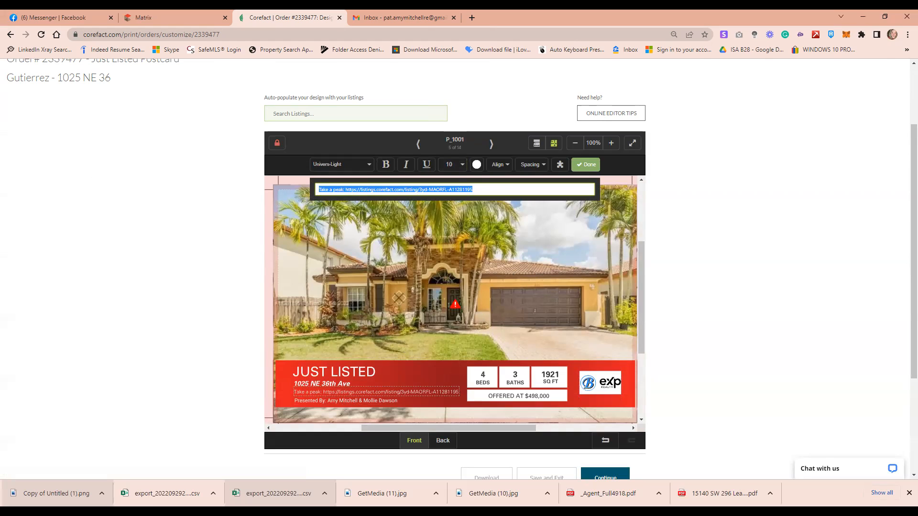
pyautogui.click(472, 19)
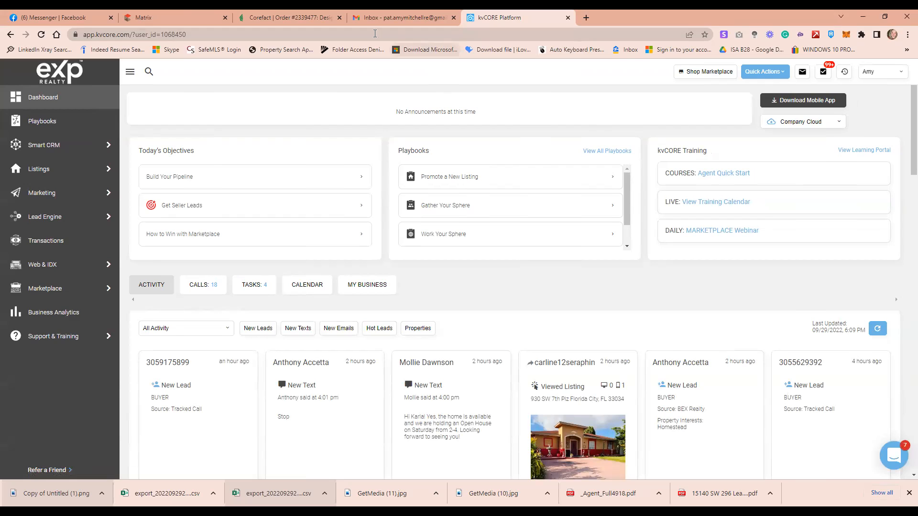
pyautogui.click(48, 172)
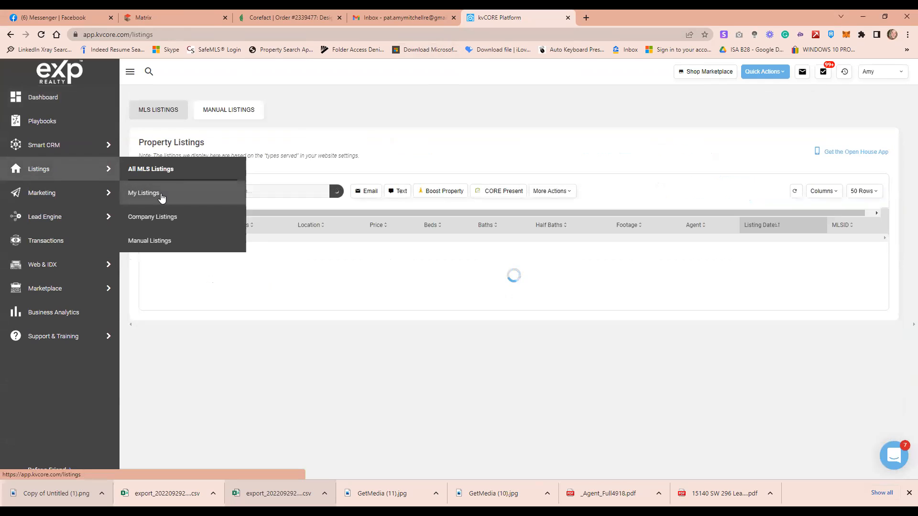
pyautogui.click(143, 194)
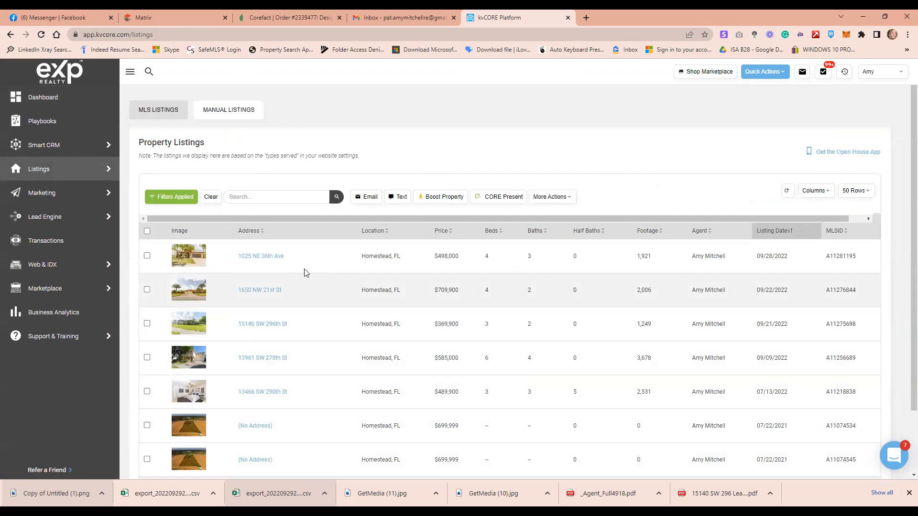
pyautogui.click(262, 261)
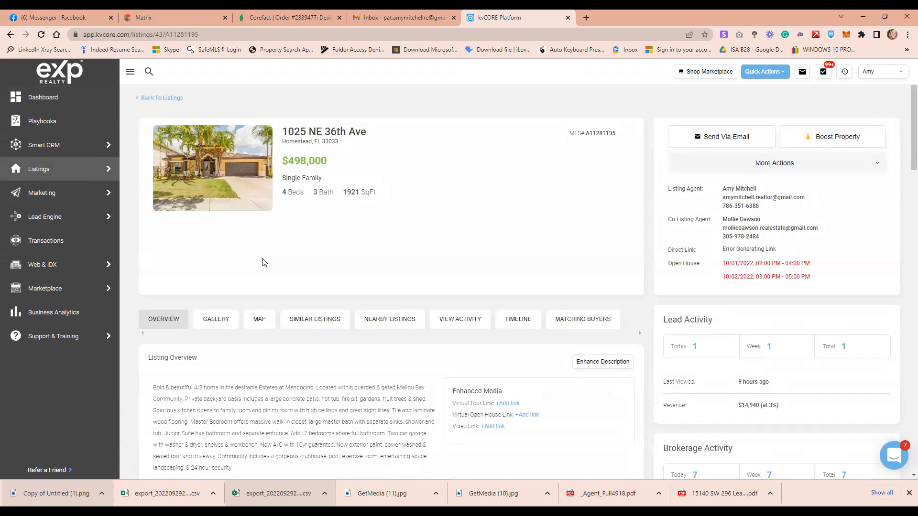
pyautogui.click(222, 33)
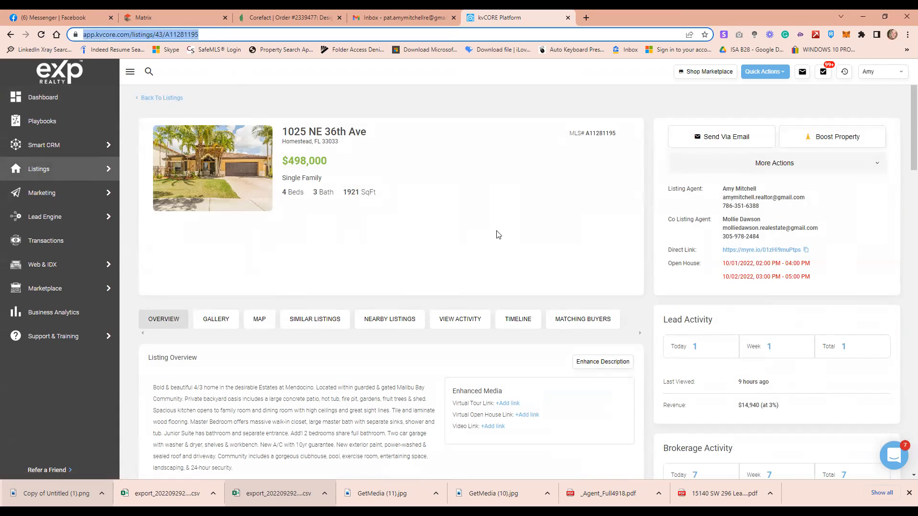
pyautogui.click(497, 230)
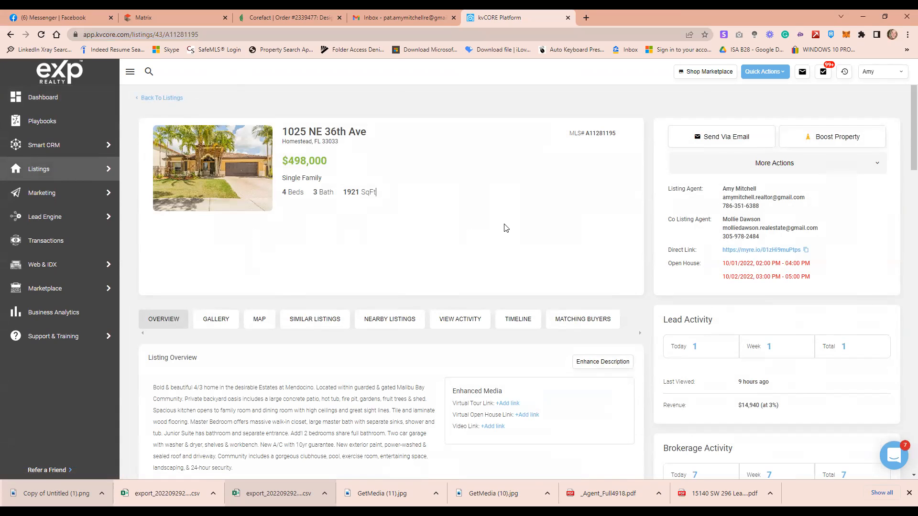
pyautogui.click(806, 251)
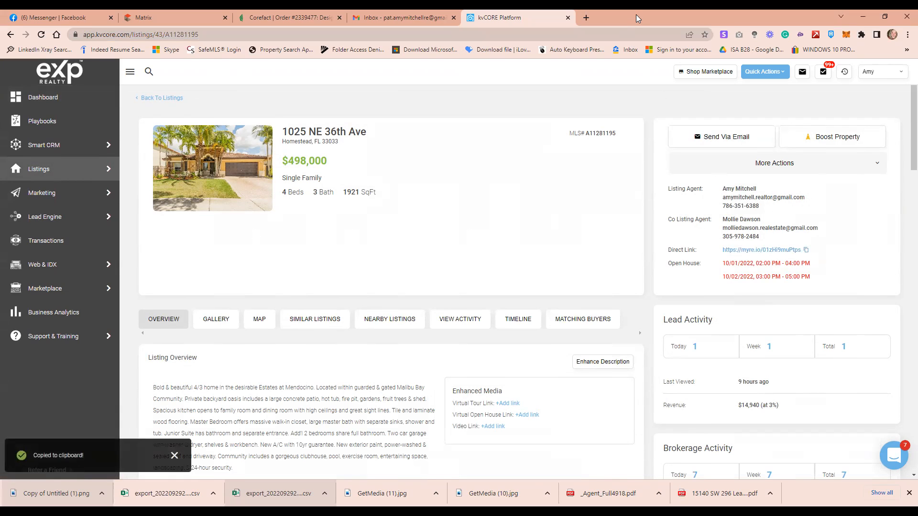
pyautogui.click(287, 18)
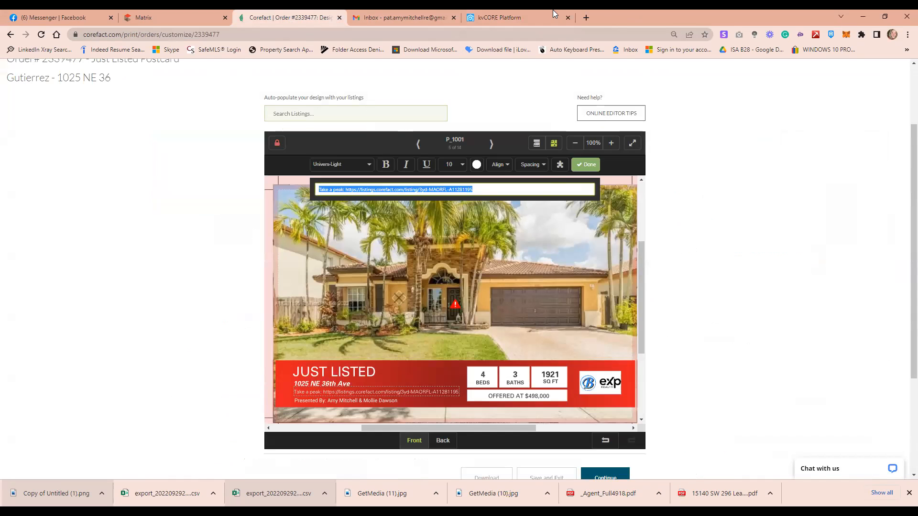
pyautogui.click(539, 14)
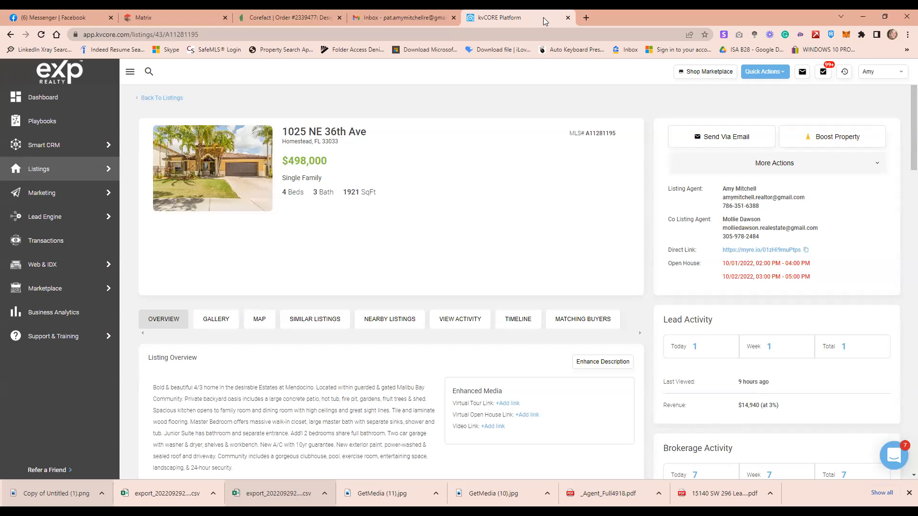
# Search the web for 'tinyurl' in a new Chrome tab
pyautogui.click(587, 17)
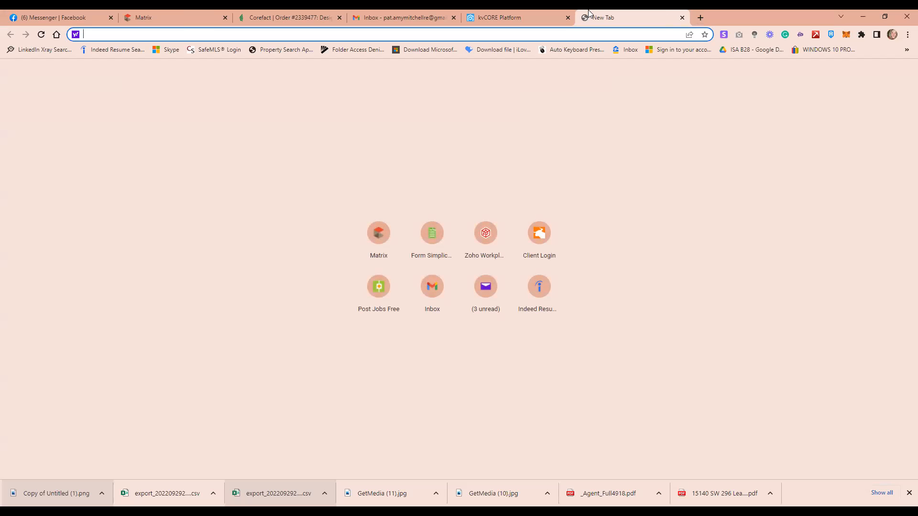
pyautogui.write('tiny')
pyautogui.press('BackSpace')
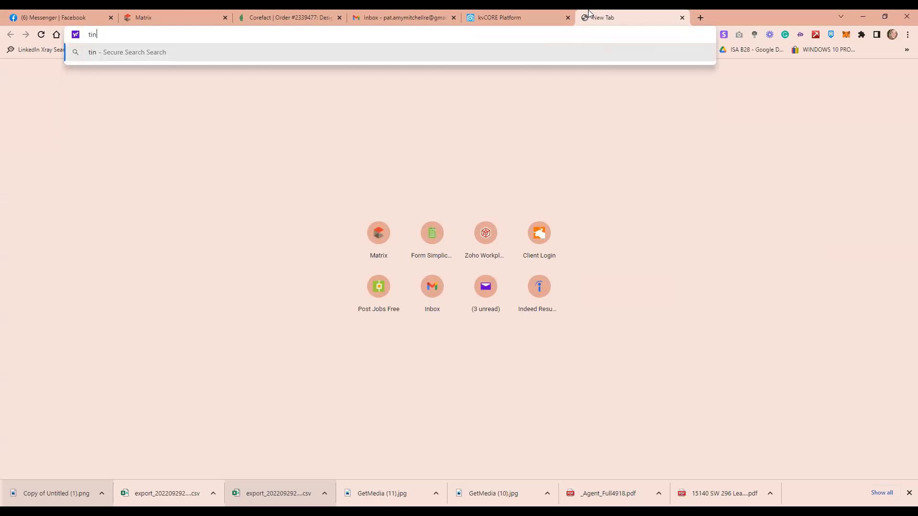
pyautogui.write('yurl')
pyautogui.press('Return')
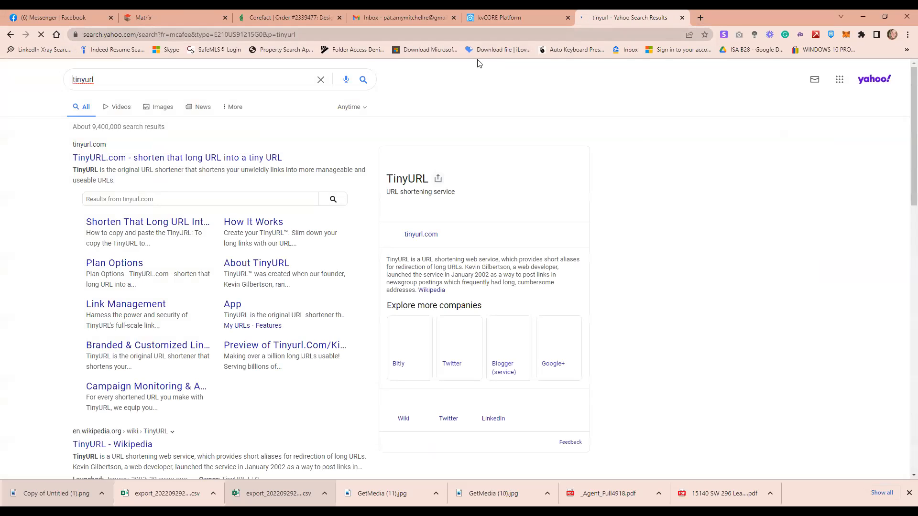
# Paste the listing's direct link into TinyURL's long URL field and sign in
pyautogui.click(117, 158)
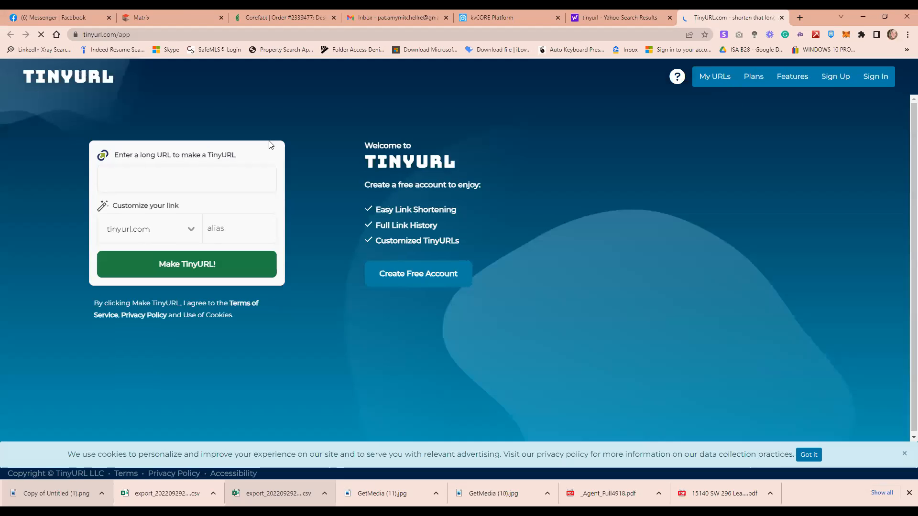
pyautogui.click(195, 177)
pyautogui.hotkey('ctrl', 'v')
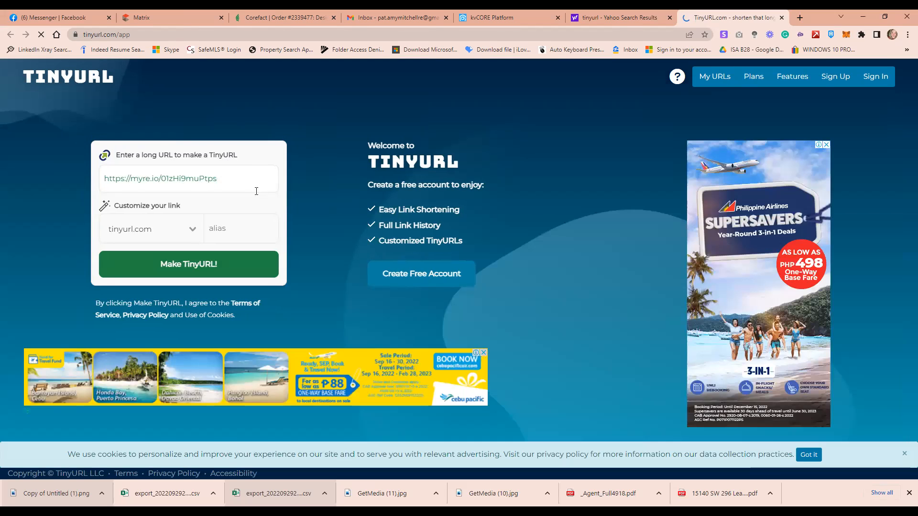
pyautogui.click(877, 79)
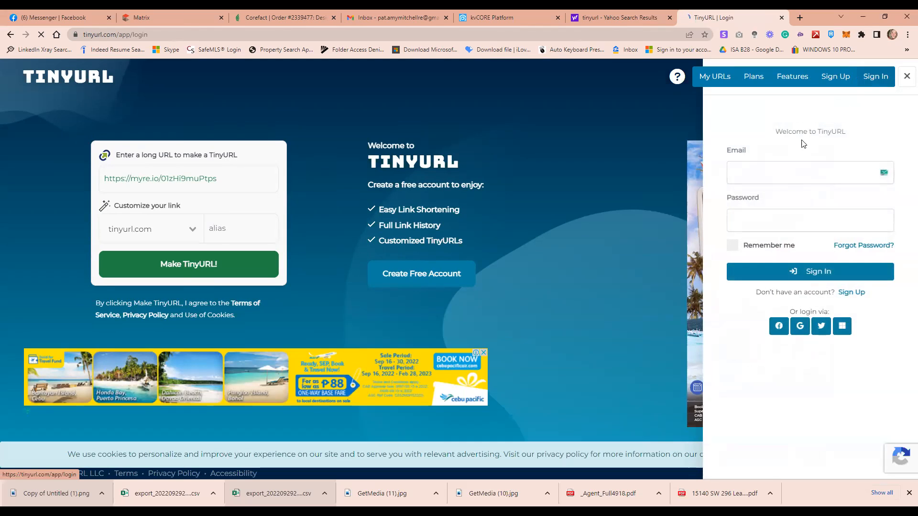
pyautogui.click(796, 173)
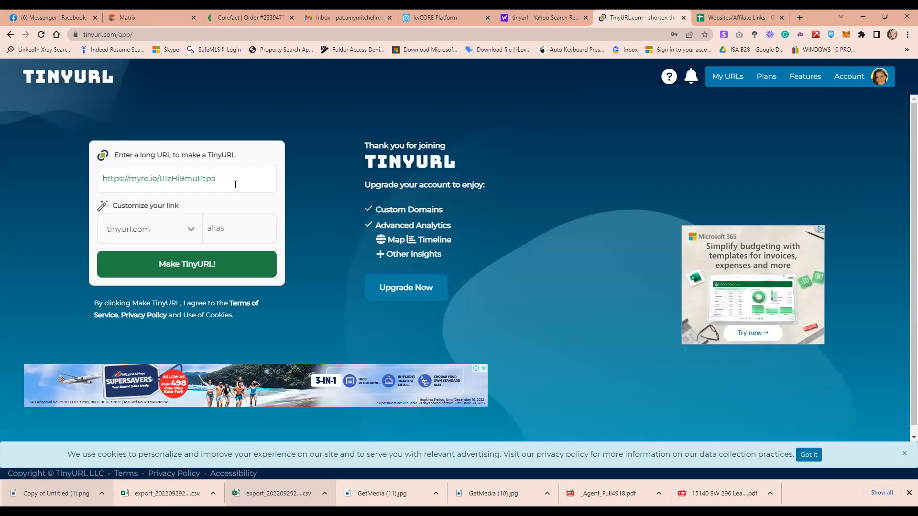
pyautogui.click(215, 231)
pyautogui.click(37, 17)
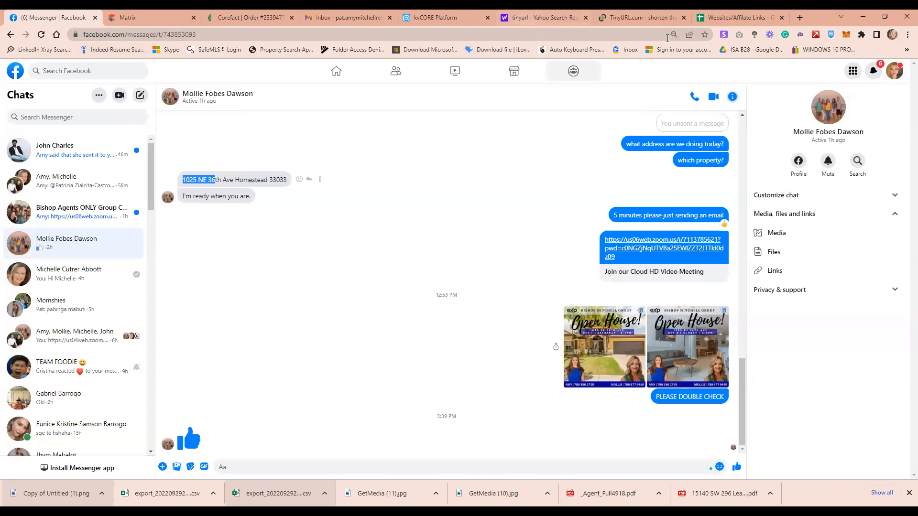
pyautogui.click(631, 18)
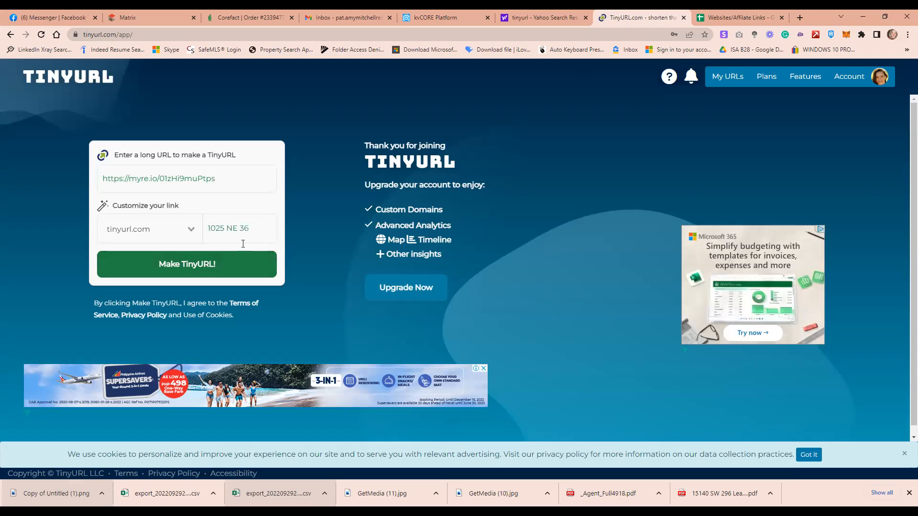
pyautogui.press('BackSpace')
pyautogui.press('BackSpace')
pyautogui.click(47, 17)
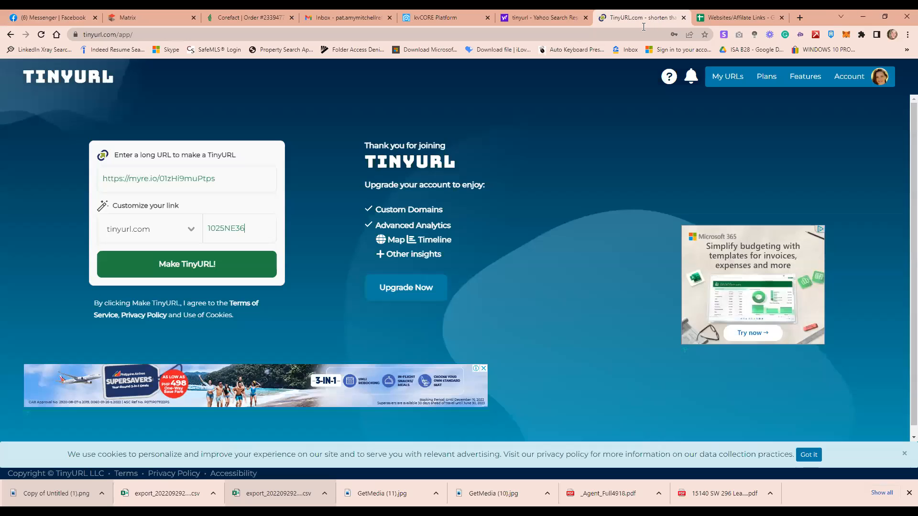
pyautogui.click(640, 17)
pyautogui.write('AV')
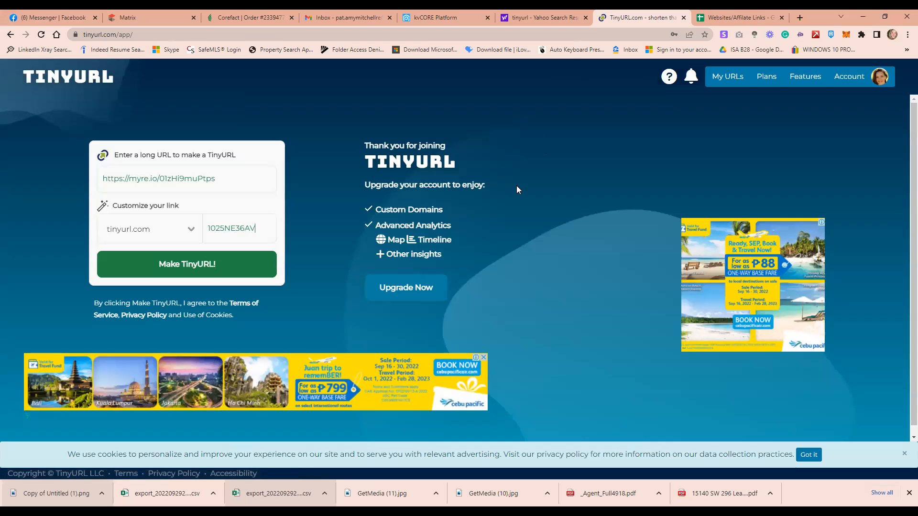
pyautogui.click(229, 265)
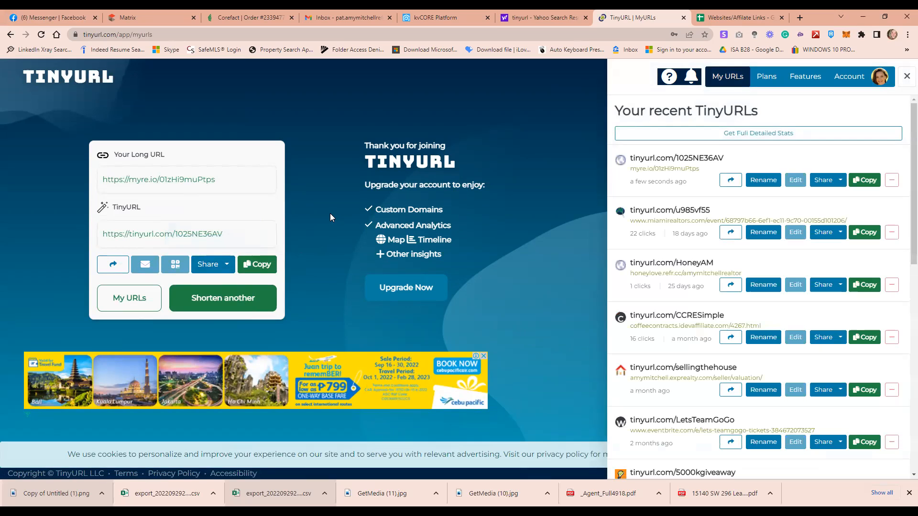
pyautogui.click(246, 267)
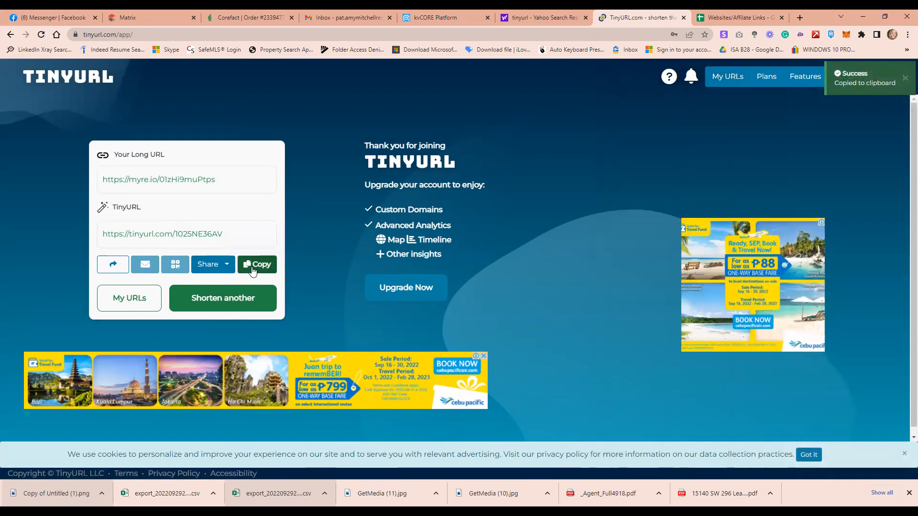
pyautogui.click(264, 16)
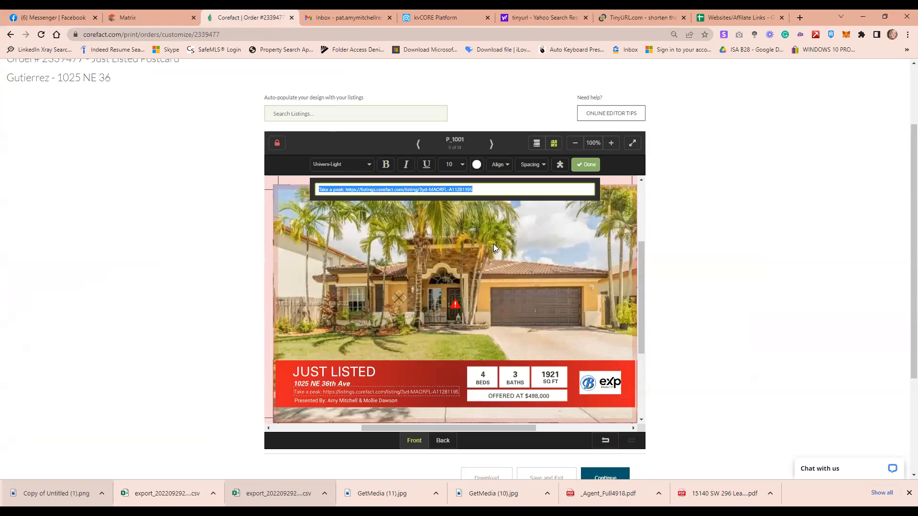
pyautogui.click(500, 188)
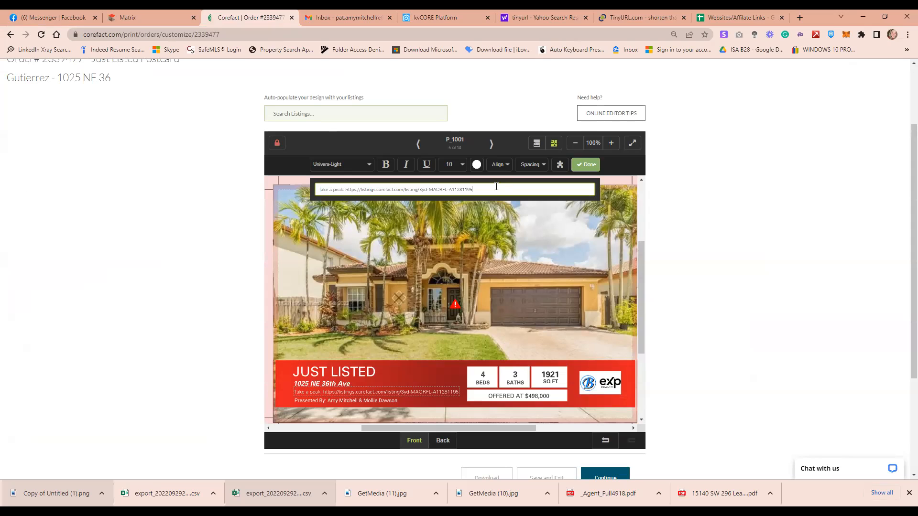
pyautogui.moveTo(476, 189); pyautogui.dragTo(346, 190)
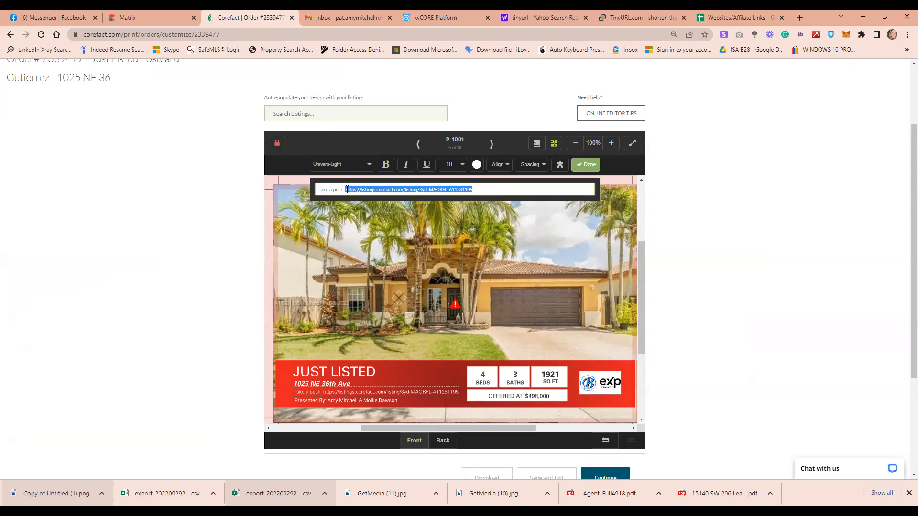
pyautogui.hotkey('ctrl', 'v')
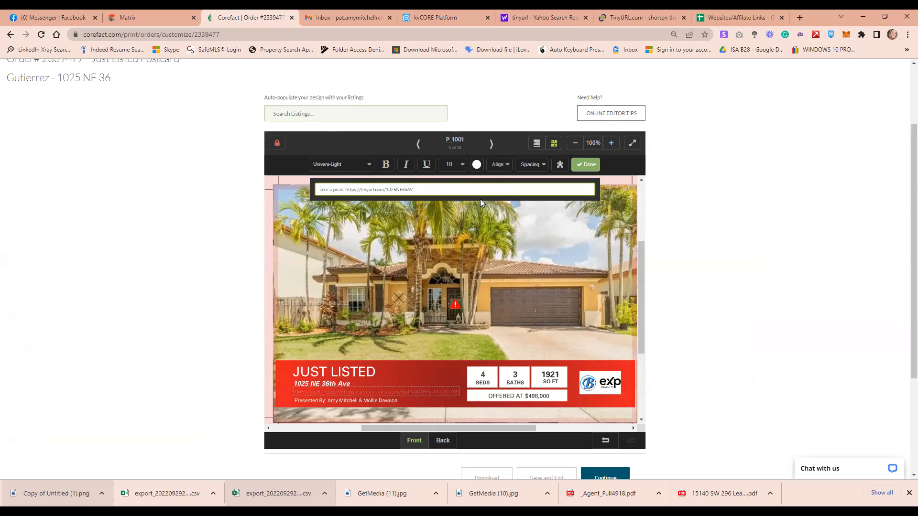
pyautogui.click(583, 165)
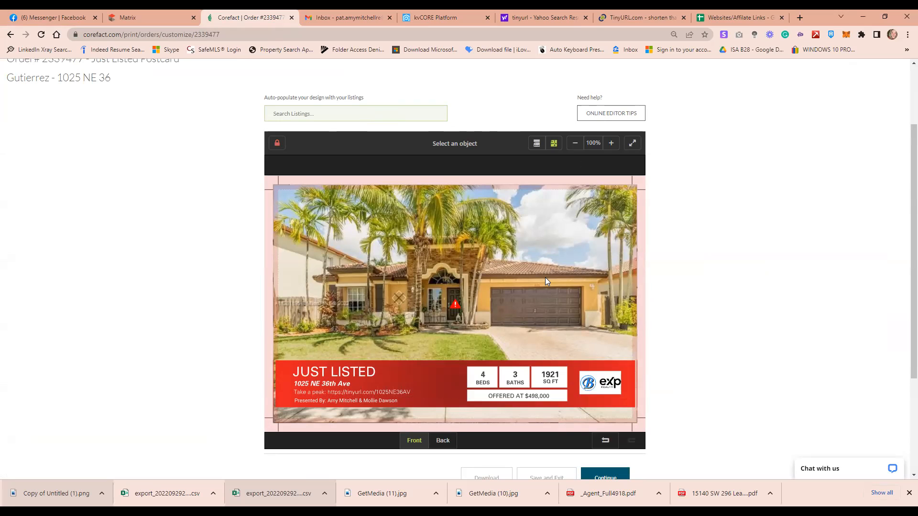
# Make the JUST LISTED headline bold and leave the Presented By line in regular weight
pyautogui.click(360, 373)
pyautogui.click(386, 164)
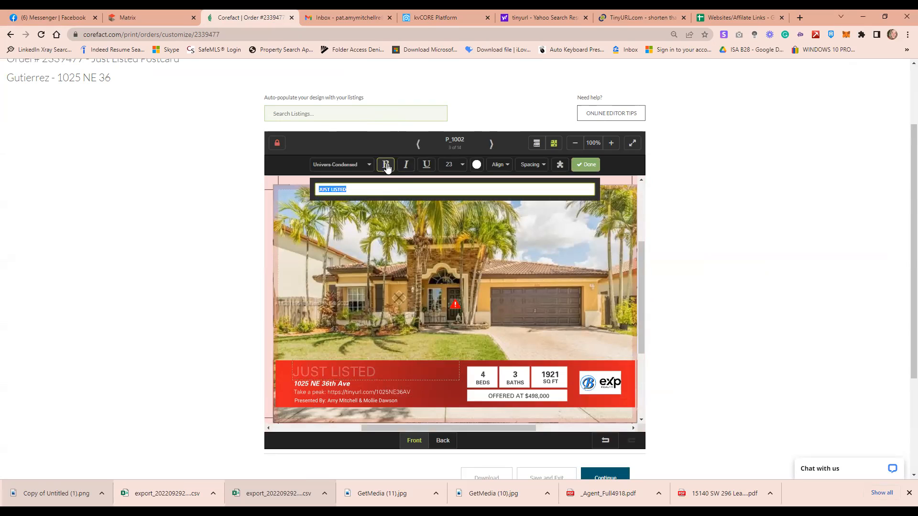
pyautogui.click(372, 392)
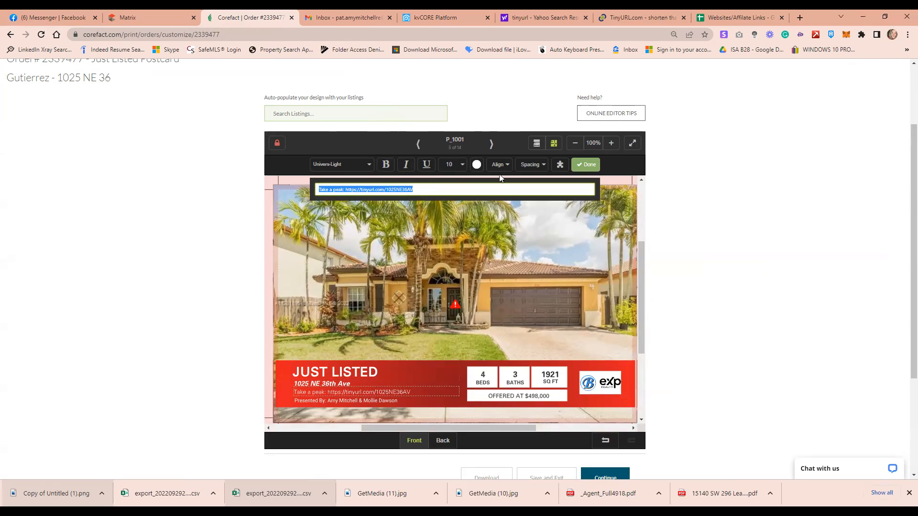
pyautogui.click(389, 402)
pyautogui.click(384, 167)
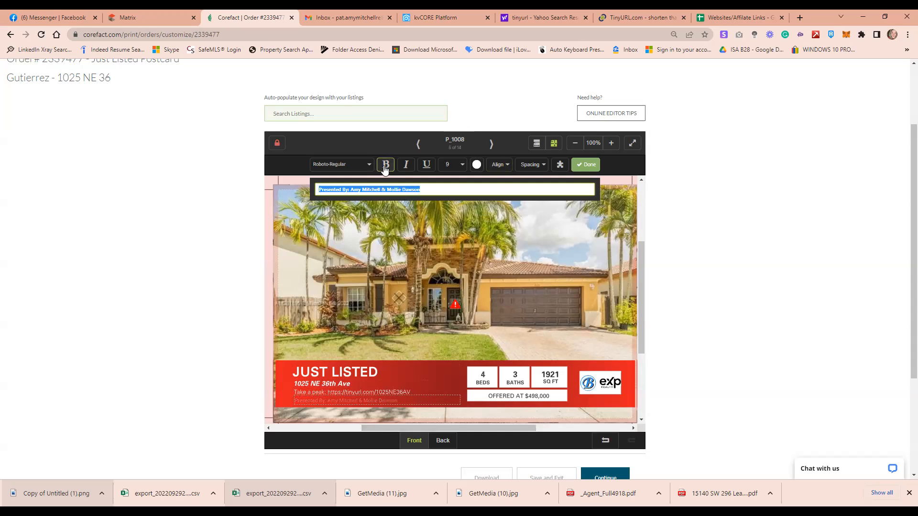
pyautogui.click(385, 167)
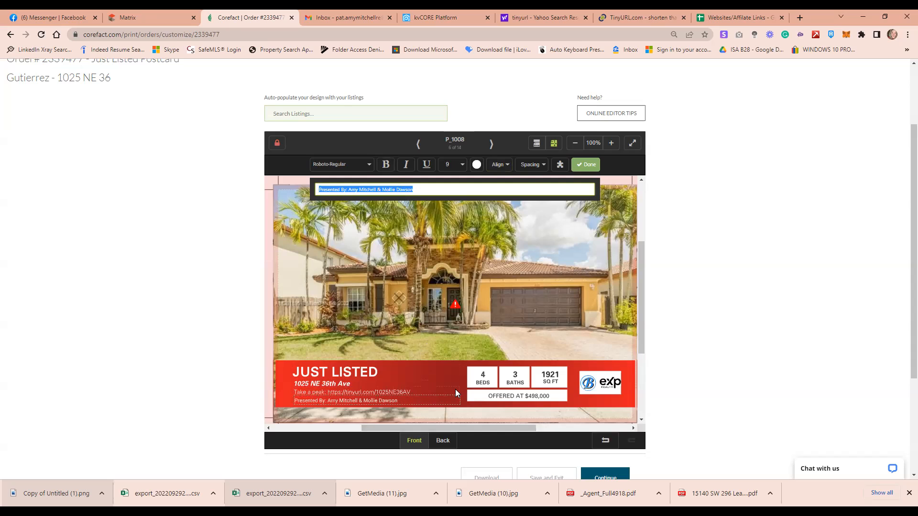
pyautogui.click(211, 367)
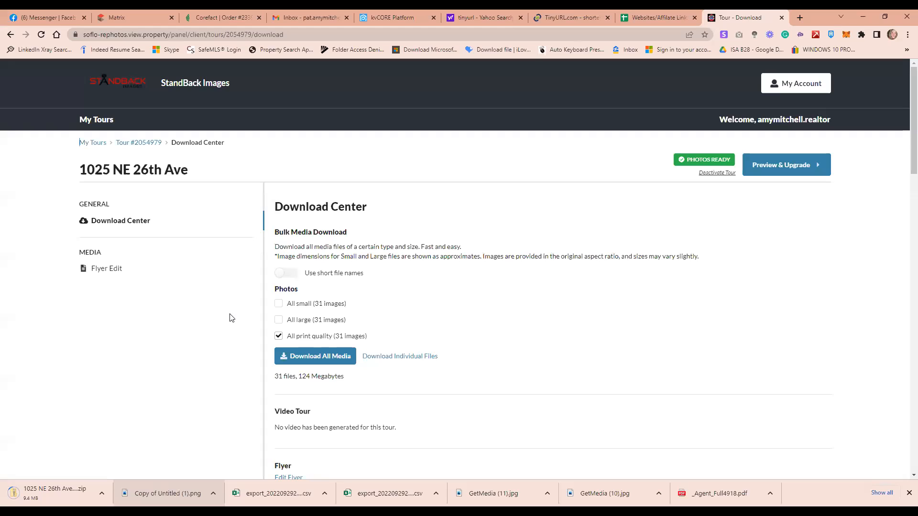
# Scroll down the Download Center to reach the print-quality download options
pyautogui.scroll(-1, 610, 309)
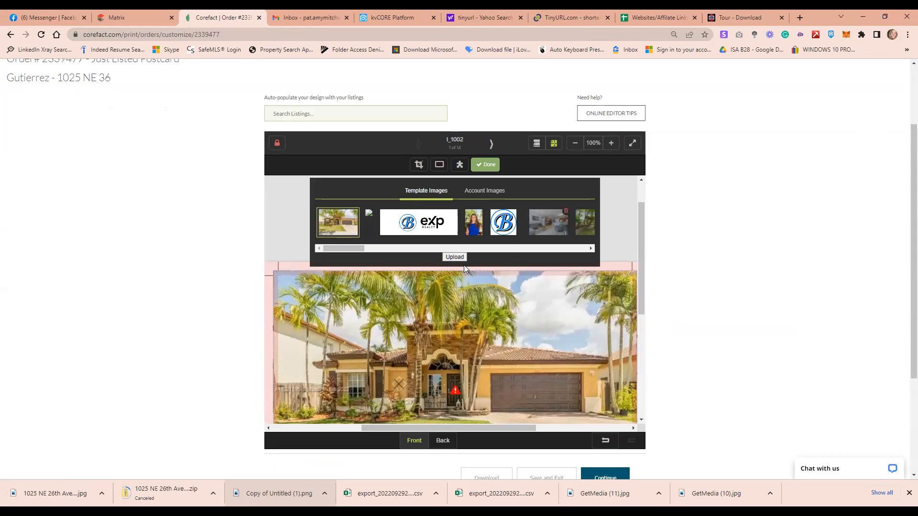
# Upload the downloaded house photo jpg so it stays on the postcard front
pyautogui.click(451, 256)
pyautogui.moveTo(41, 493); pyautogui.dragTo(444, 303)
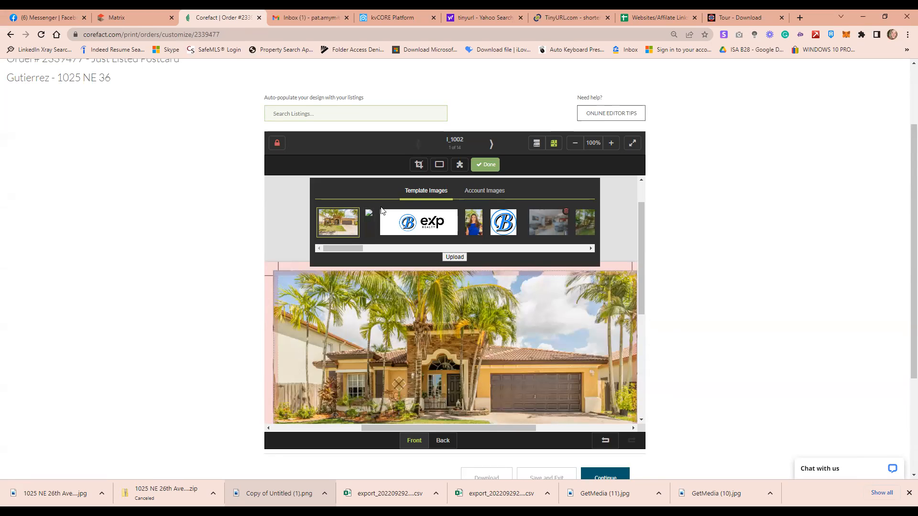
pyautogui.click(487, 164)
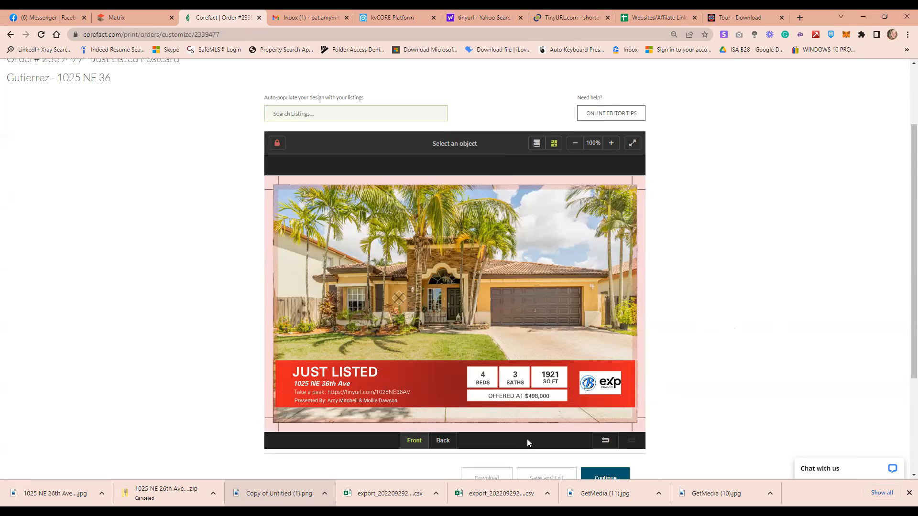
# On the postcard back, swap the blue B logo for the eXp logo, cropped to Contain
pyautogui.click(440, 443)
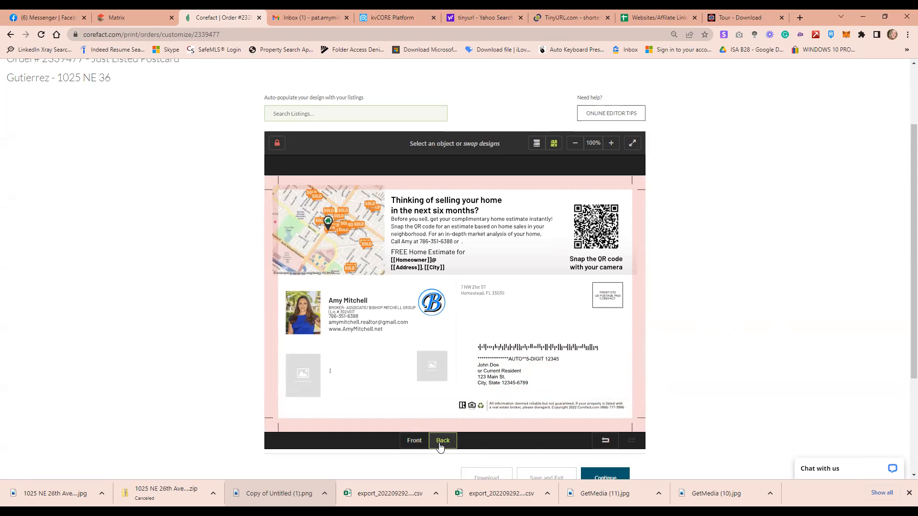
pyautogui.click(439, 306)
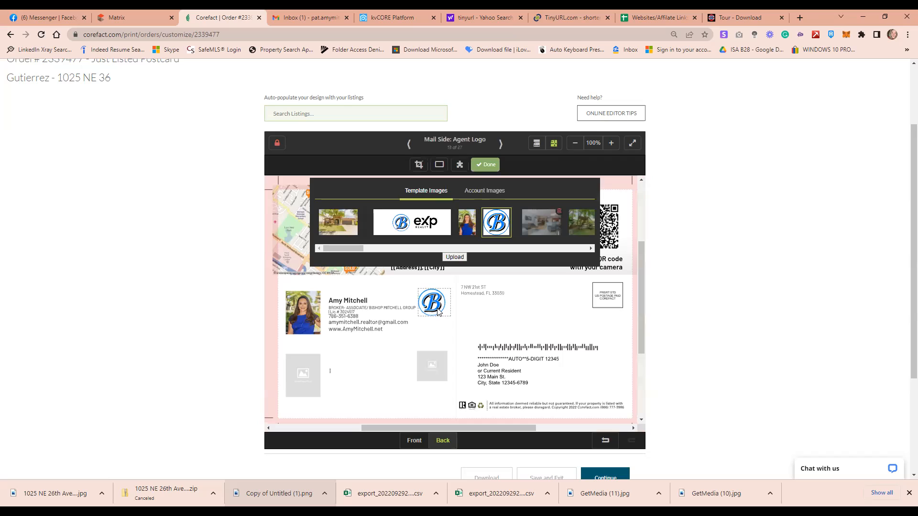
pyautogui.click(426, 230)
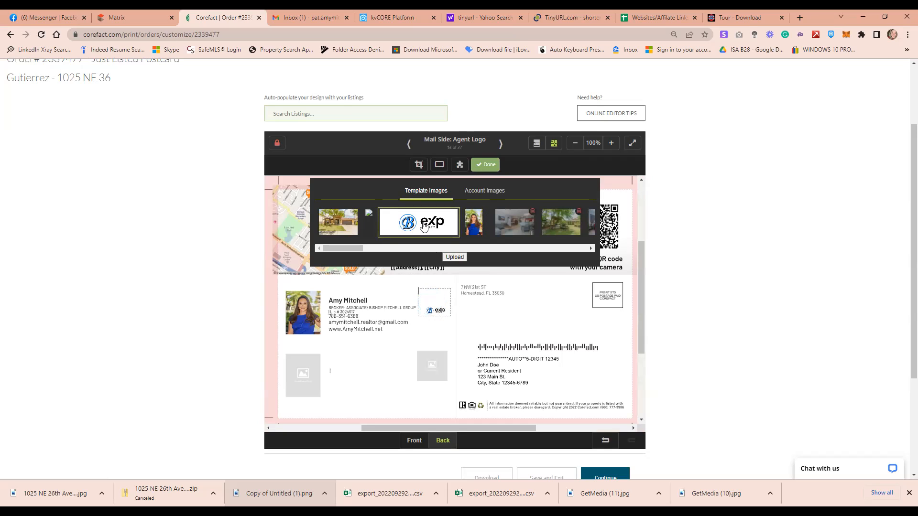
pyautogui.click(417, 166)
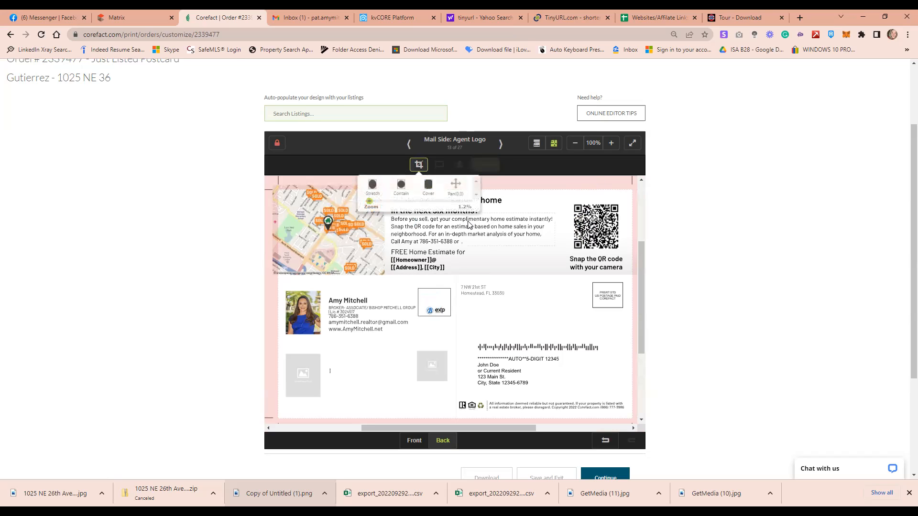
pyautogui.click(401, 189)
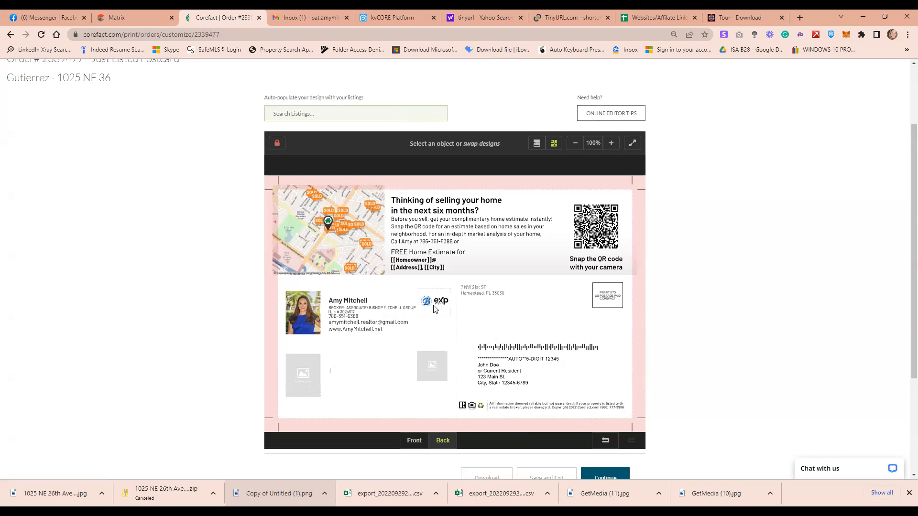
# Insert 'BISHOP MITCHELL GROUP @ EXP' as a new first line of the return address
pyautogui.click(466, 289)
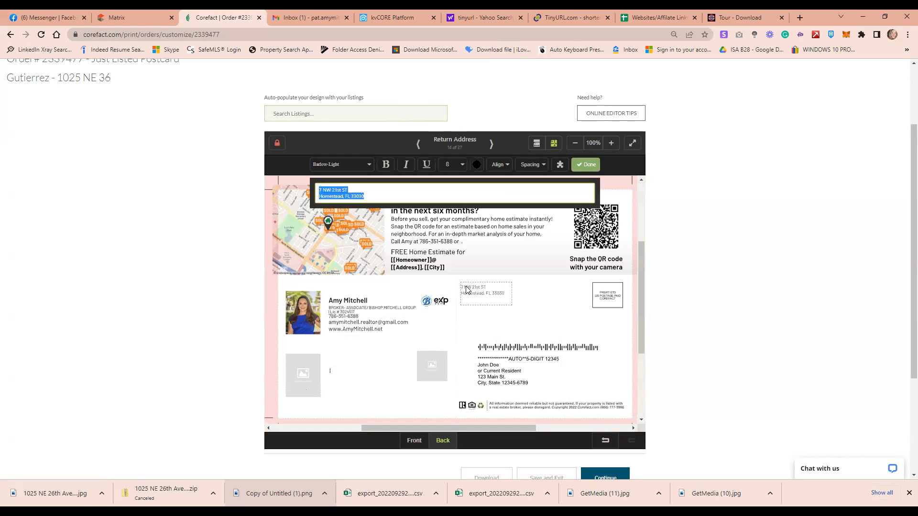
pyautogui.click(350, 202)
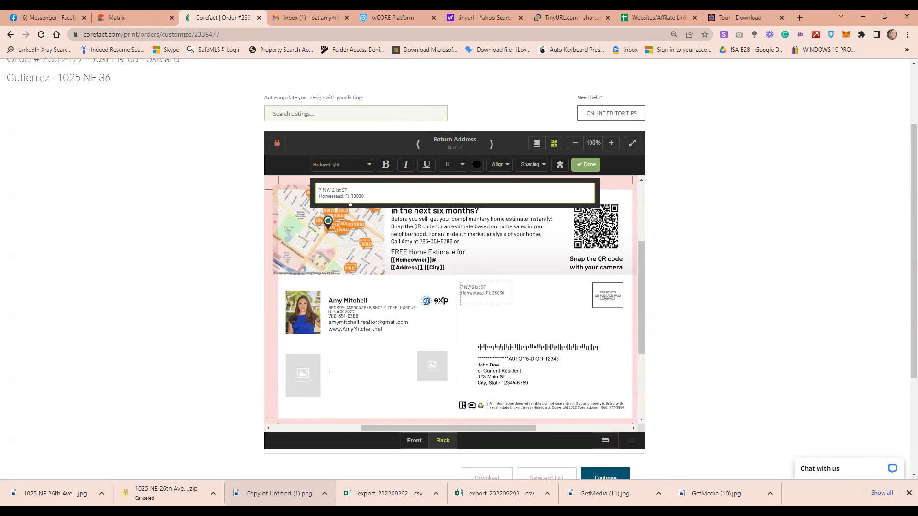
pyautogui.press('Return')
pyautogui.write('BISHID')
pyautogui.press('BackSpace')
pyautogui.write('OP MITCHELL')
pyautogui.write('GROUP')
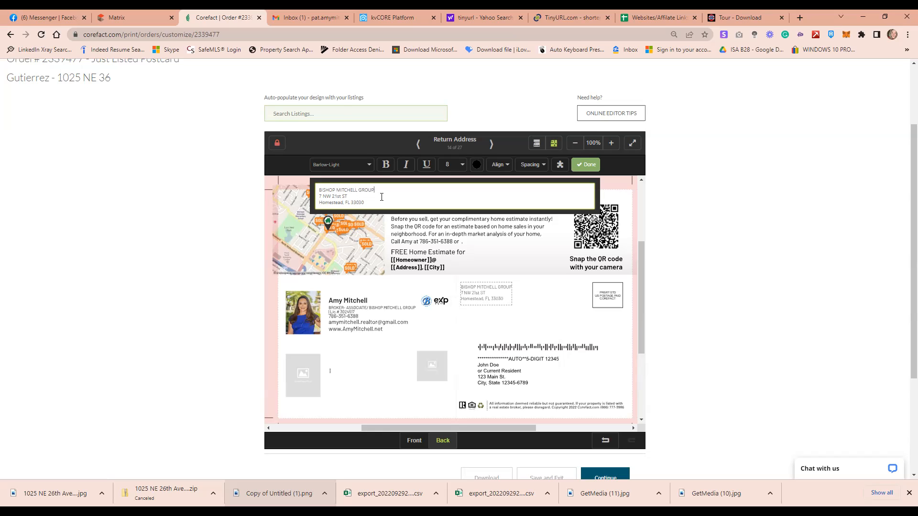
pyautogui.write(' @ EXP REALTY')
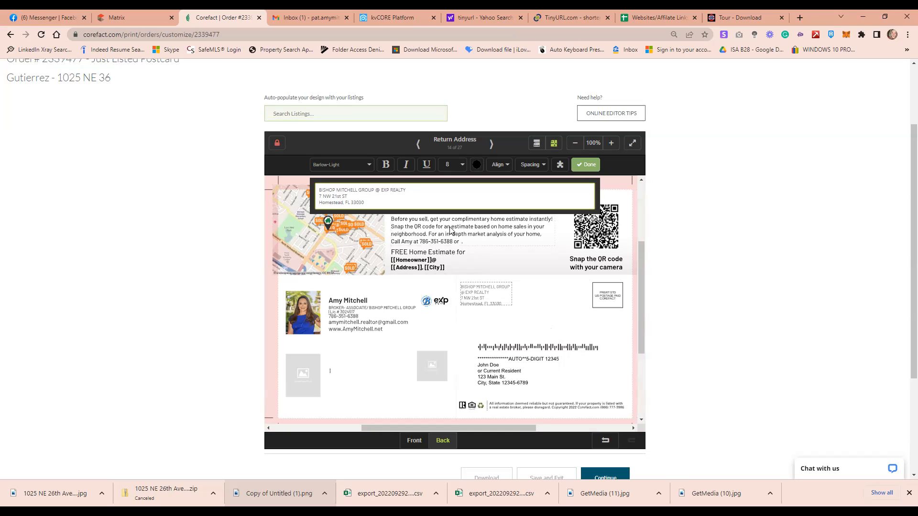
pyautogui.press('BackSpace')
pyautogui.press('BackSpace')
pyautogui.press('BackSpace')
pyautogui.click(509, 311)
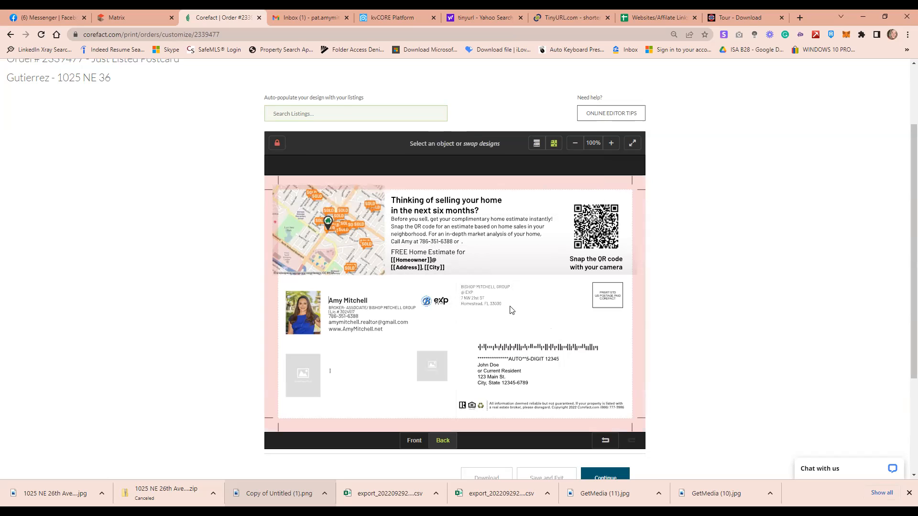
pyautogui.click(615, 413)
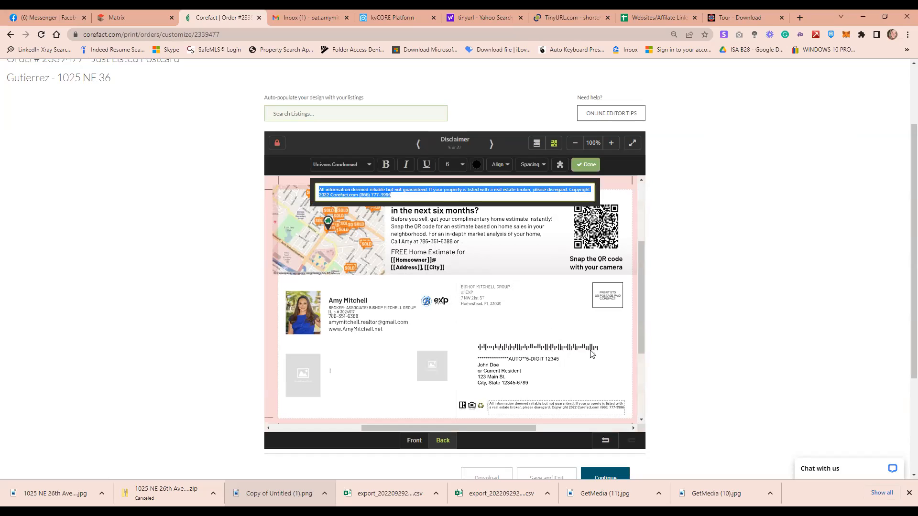
pyautogui.click(404, 195)
pyautogui.tripleClick(402, 195)
pyautogui.moveTo(397, 195); pyautogui.dragTo(327, 199)
pyautogui.press('BackSpace')
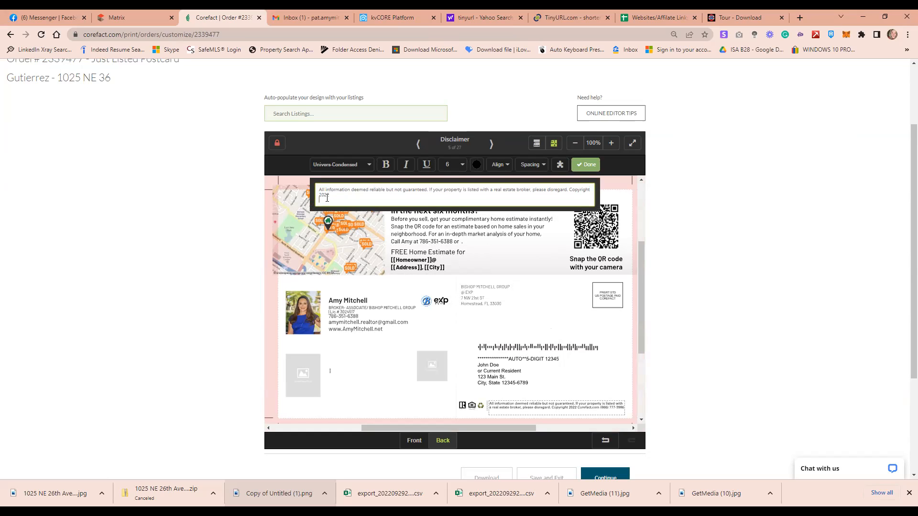
pyautogui.click(587, 165)
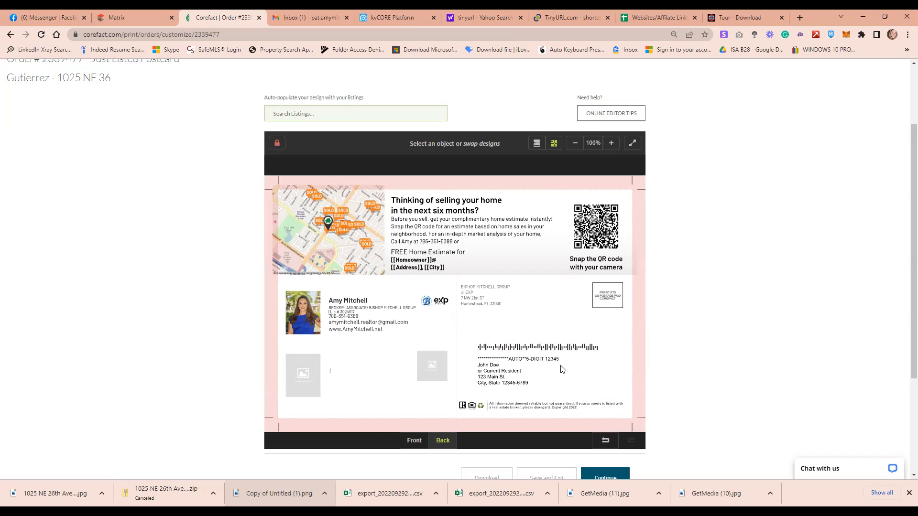
# Look up the agents' phone numbers on the Messenger Open House flyer, then resume editing the phone line
pyautogui.click(357, 317)
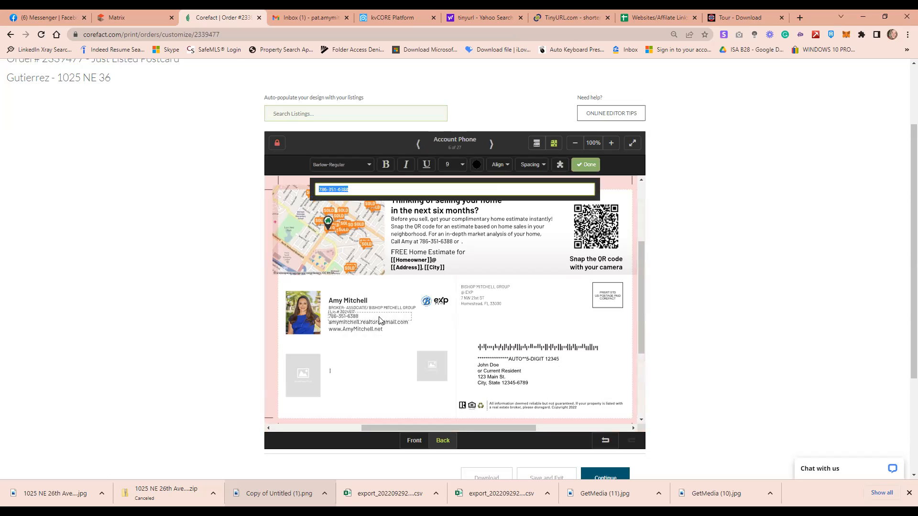
pyautogui.click(47, 17)
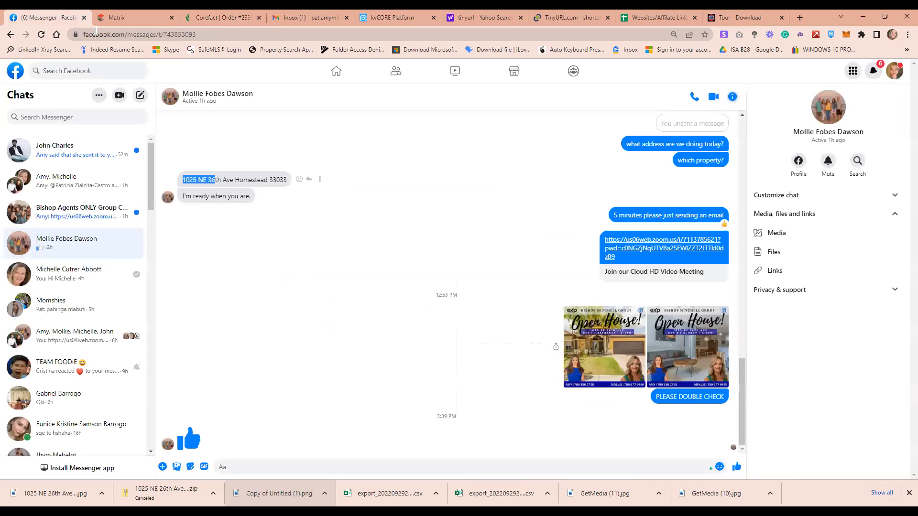
pyautogui.click(600, 356)
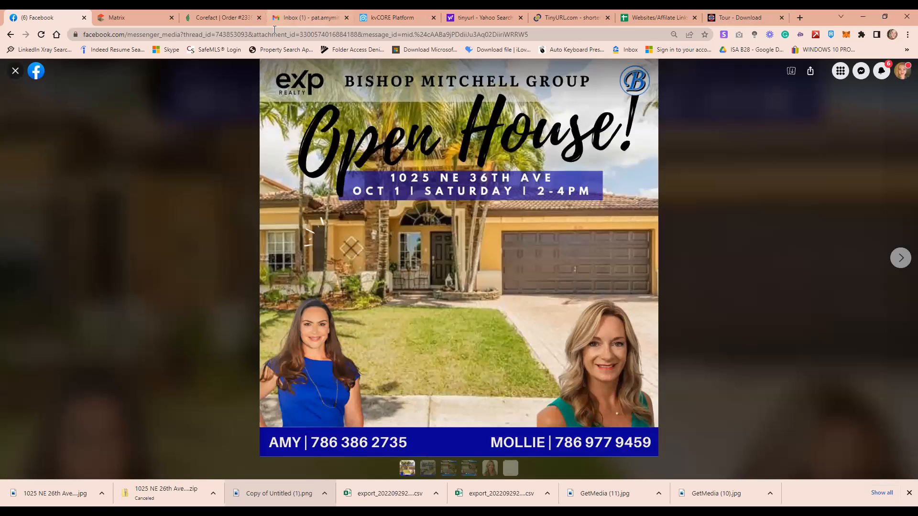
pyautogui.click(214, 17)
pyautogui.click(362, 190)
# Replace the old digits of the agent phone number with the flyer's number
pyautogui.press('BackSpace')
pyautogui.press('BackSpace')
pyautogui.press('BackSpace')
pyautogui.press('BackSpace')
pyautogui.press('BackSpace')
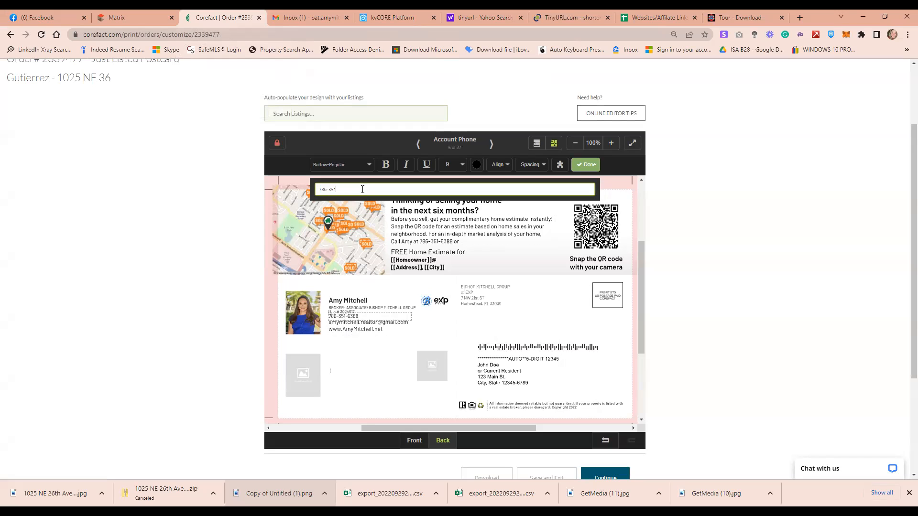
pyautogui.write('86-2735')
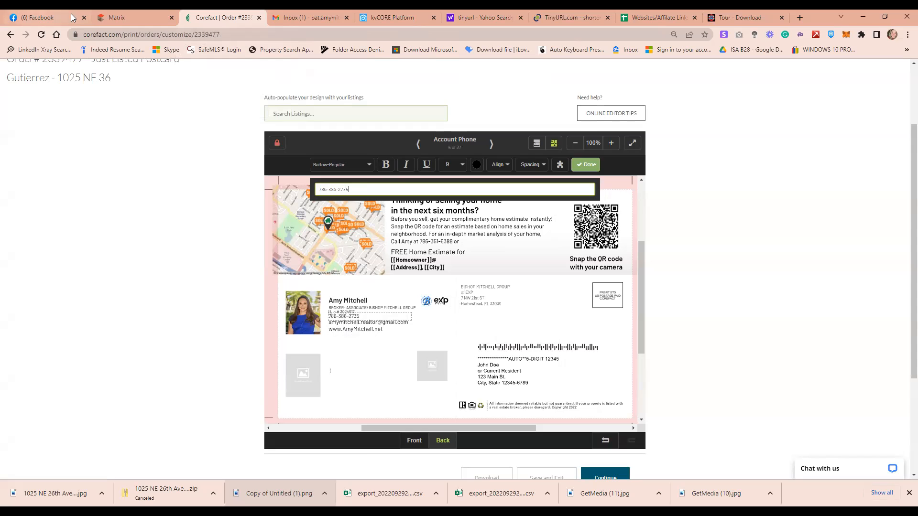
pyautogui.click(155, 15)
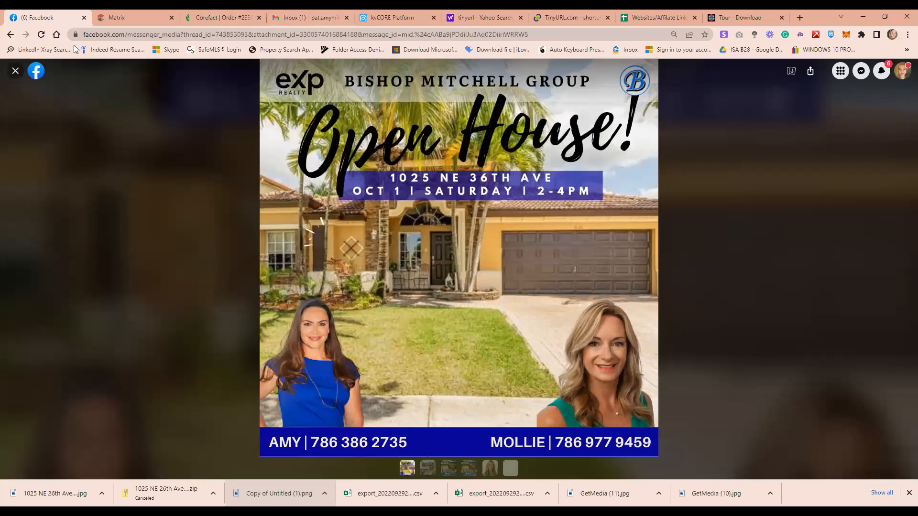
pyautogui.click(50, 14)
pyautogui.click(225, 14)
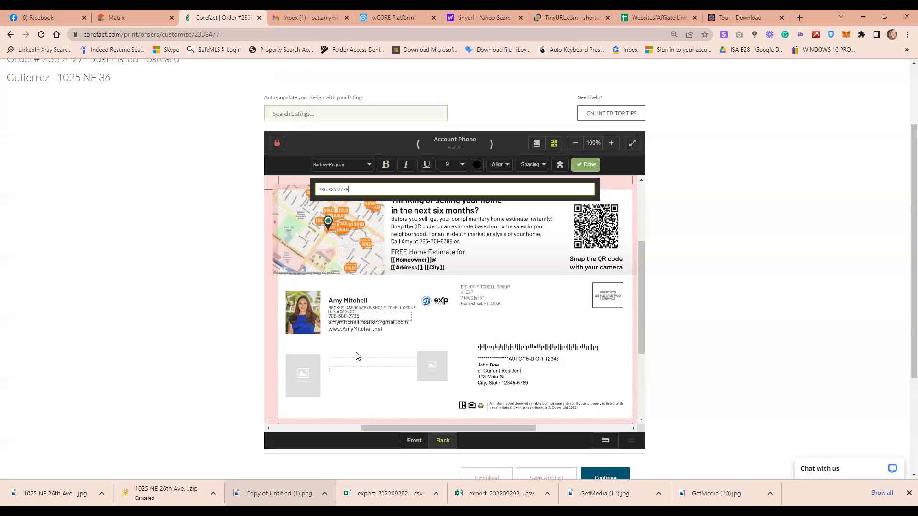
pyautogui.click(364, 344)
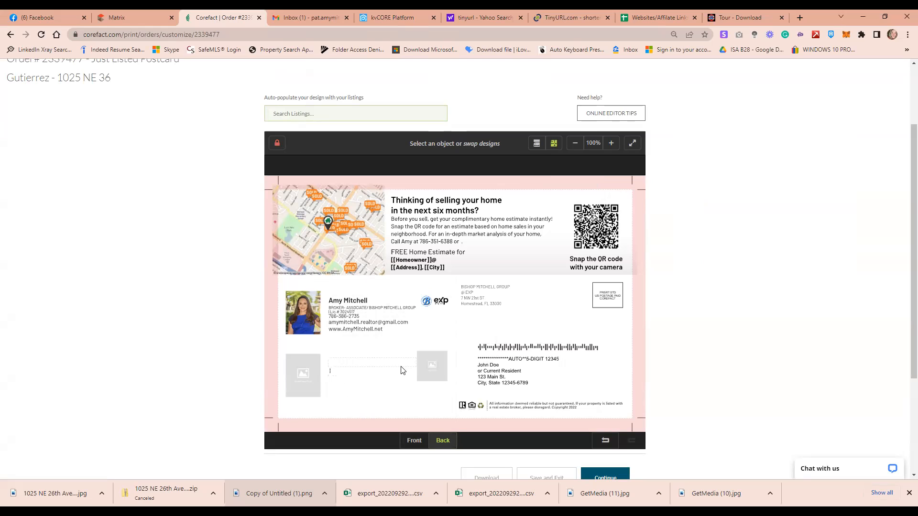
# Replace the agent's Gmail address with the agent's exprealty.com work email
pyautogui.doubleClick(412, 327)
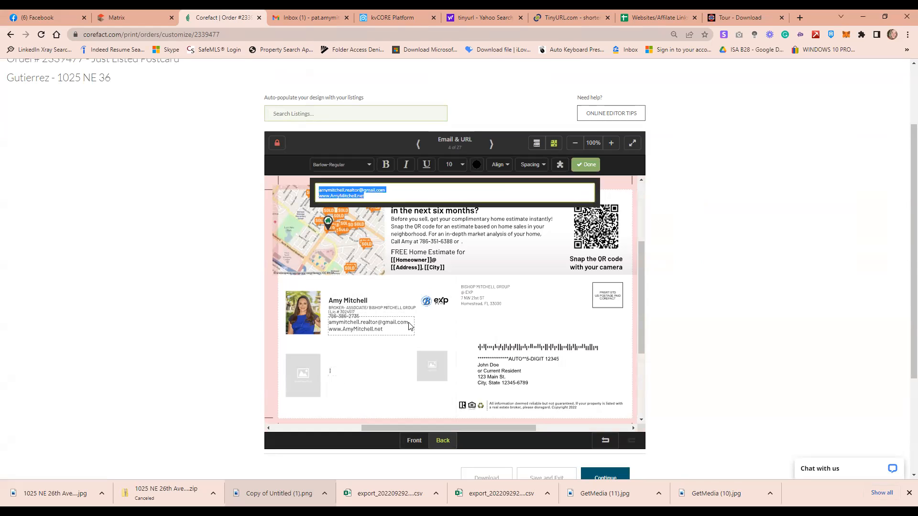
pyautogui.click(394, 189)
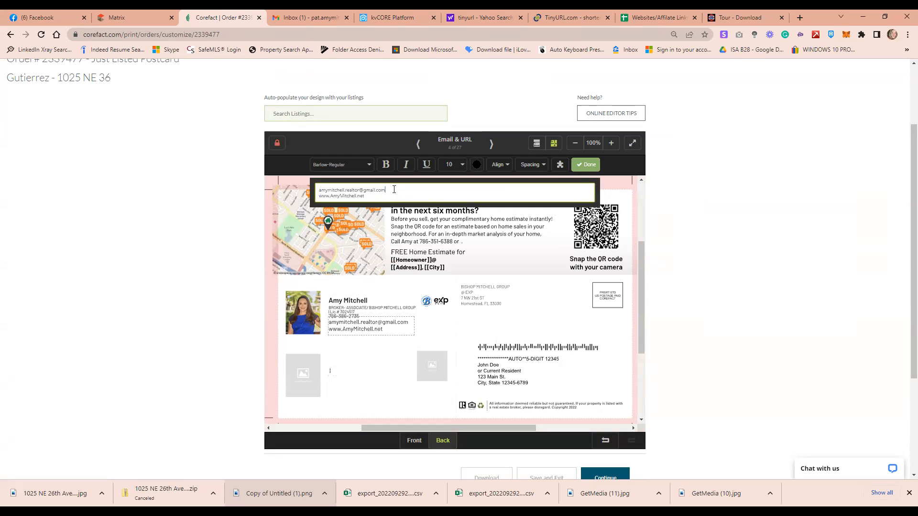
pyautogui.press('BackSpace')
pyautogui.press('BackSpace')
pyautogui.press('BackSpace')
pyautogui.press('BackSpace')
pyautogui.press('BackSpace')
pyautogui.press('BackSpace')
pyautogui.press('BackSpace')
pyautogui.press('BackSpace')
pyautogui.press('BackSpace')
pyautogui.press('BackSpace')
pyautogui.press('BackSpace')
pyautogui.press('BackSpace')
pyautogui.press('BackSpace')
pyautogui.press('BackSpace')
pyautogui.press('BackSpace')
pyautogui.press('BackSpace')
pyautogui.press('BackSpace')
pyautogui.press('BackSpace')
pyautogui.press('BackSpace')
pyautogui.press('BackSpace')
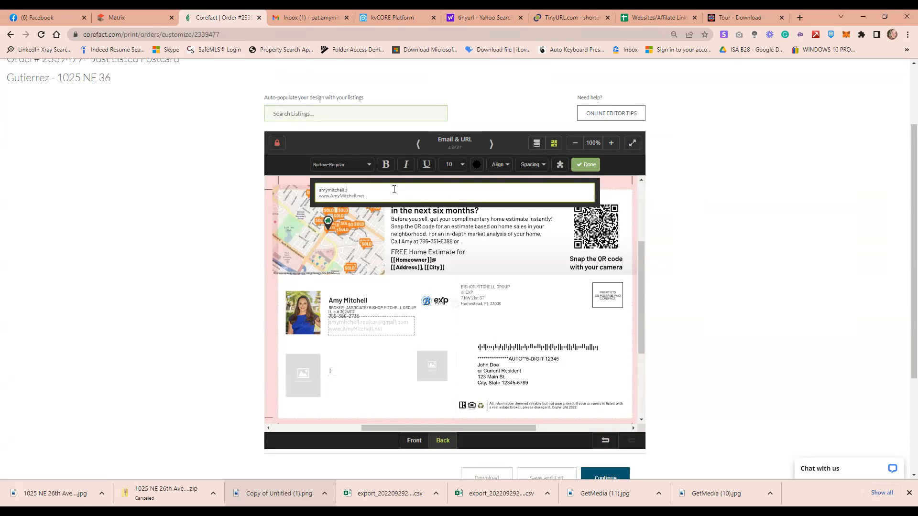
pyautogui.press('BackSpace')
pyautogui.press('BackSpace')
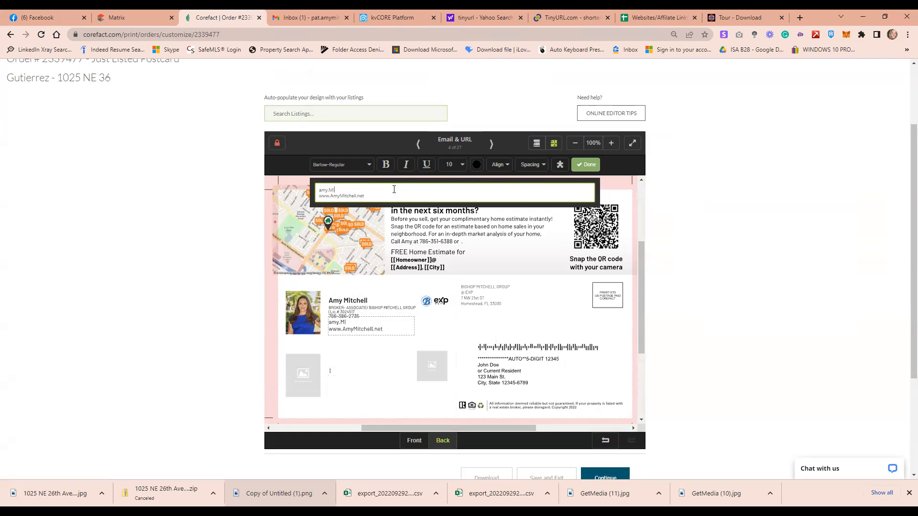
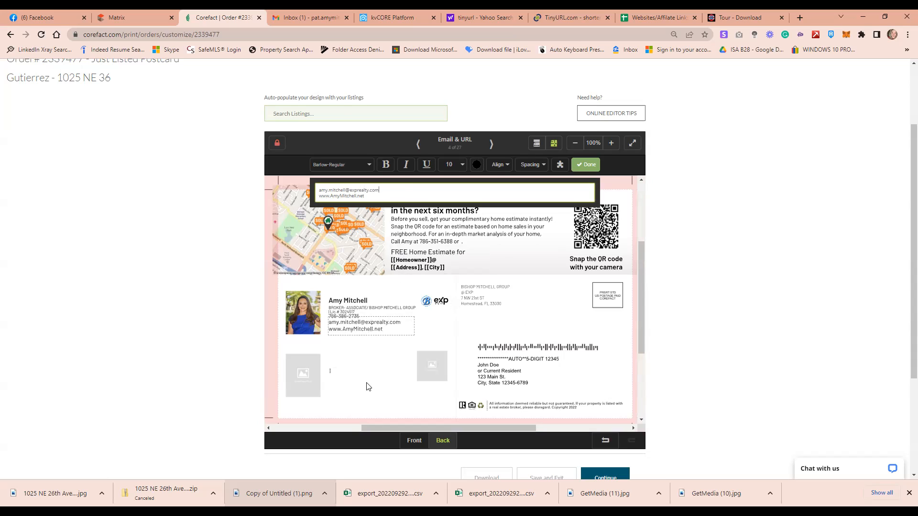
pyautogui.click(447, 331)
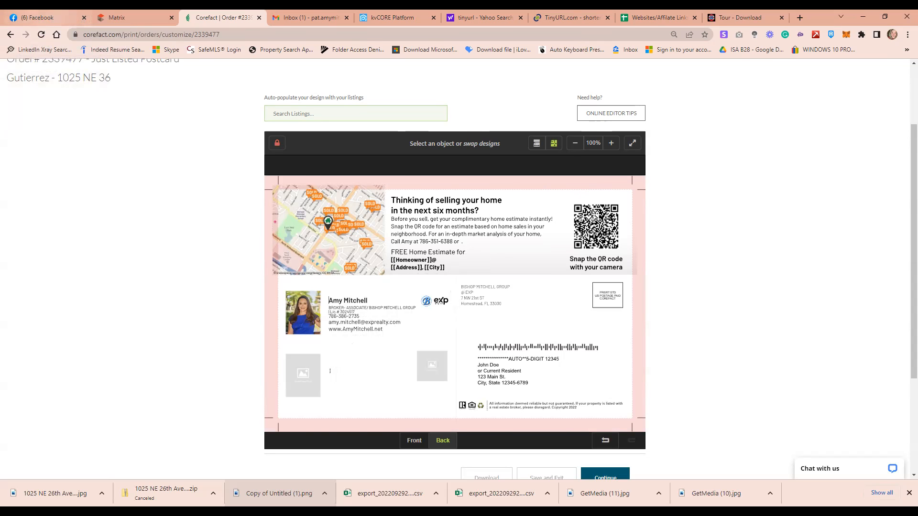
# Close the Facebook tab and open the Headshot image picker for the empty lower-left slot
pyautogui.click(40, 17)
pyautogui.hotkey('ctrl', 'w')
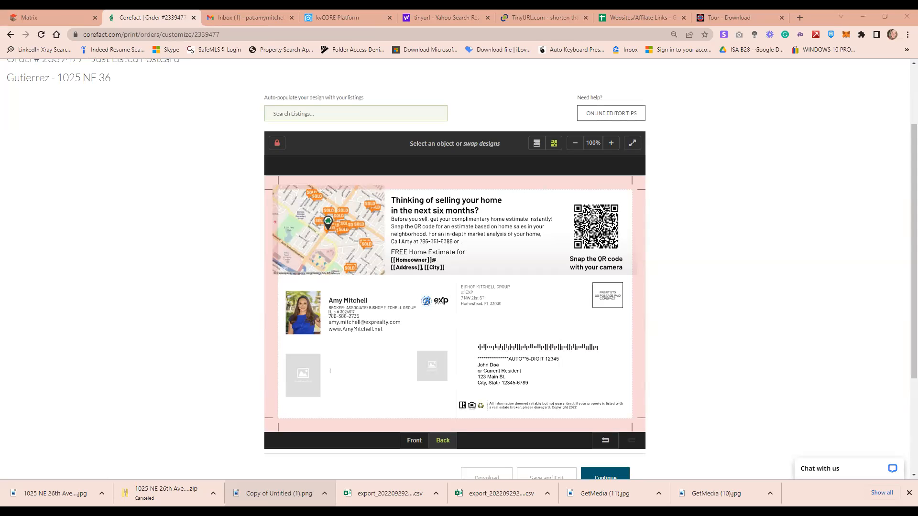
pyautogui.click(297, 377)
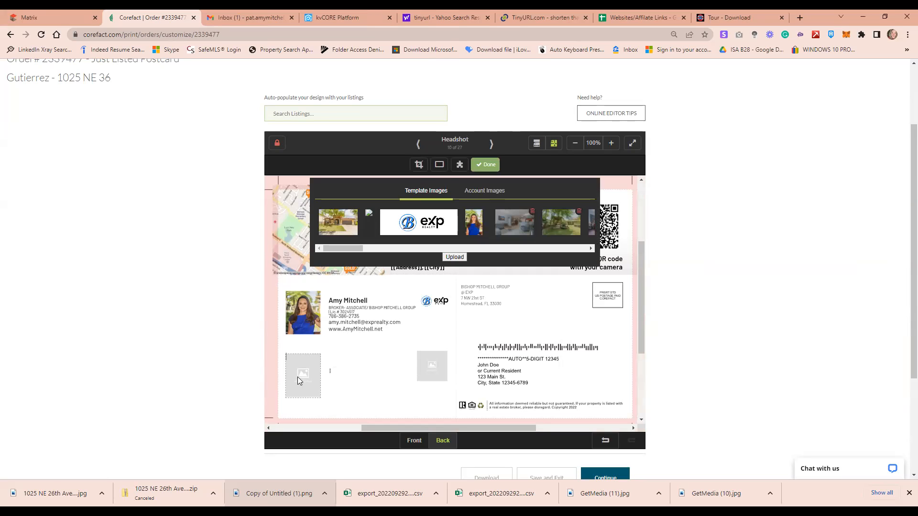
# Upload the second agent's headshot file into the empty photo slot
pyautogui.click(458, 257)
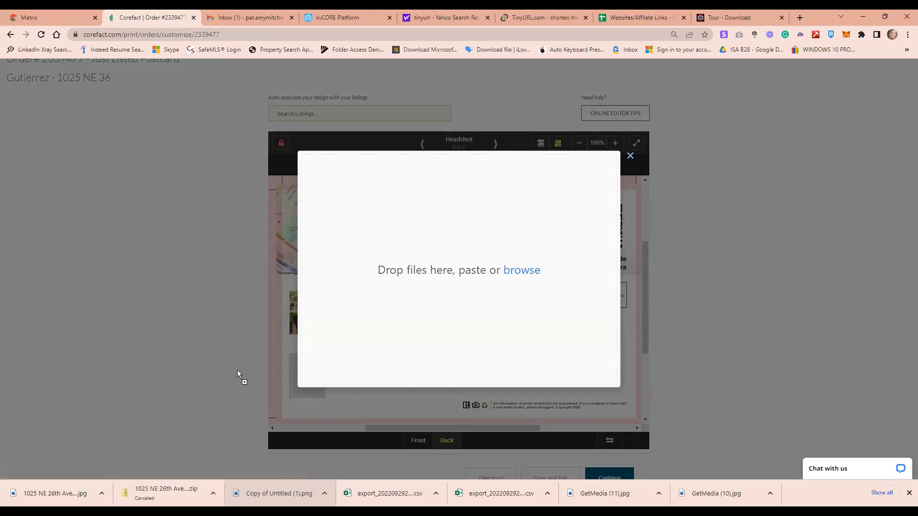
pyautogui.click(362, 252)
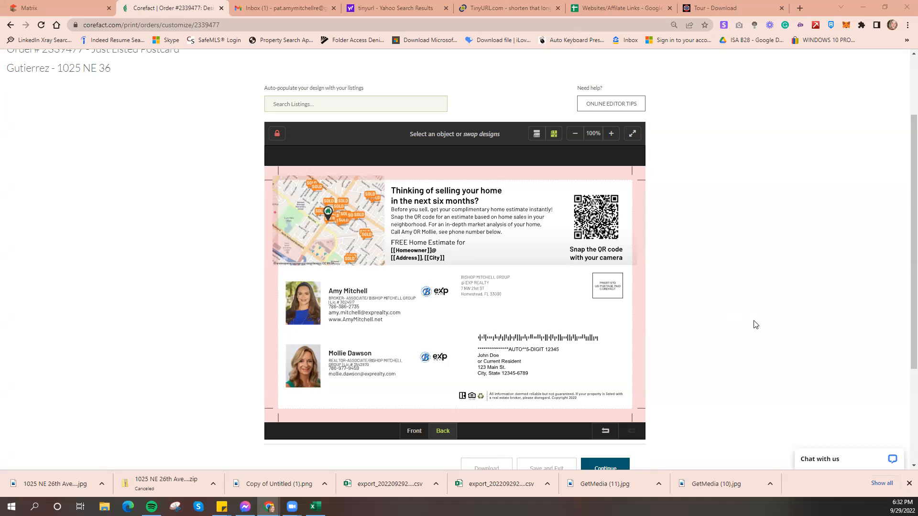
pyautogui.scroll(-1, 753, 324)
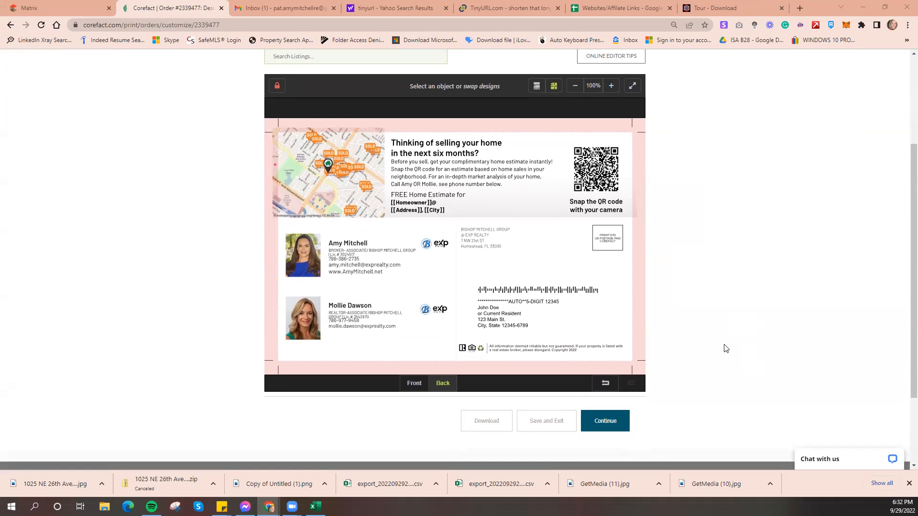
# Continue to Delivery and attach the mailing-list CSV from Downloads as 242 contacts
pyautogui.click(612, 421)
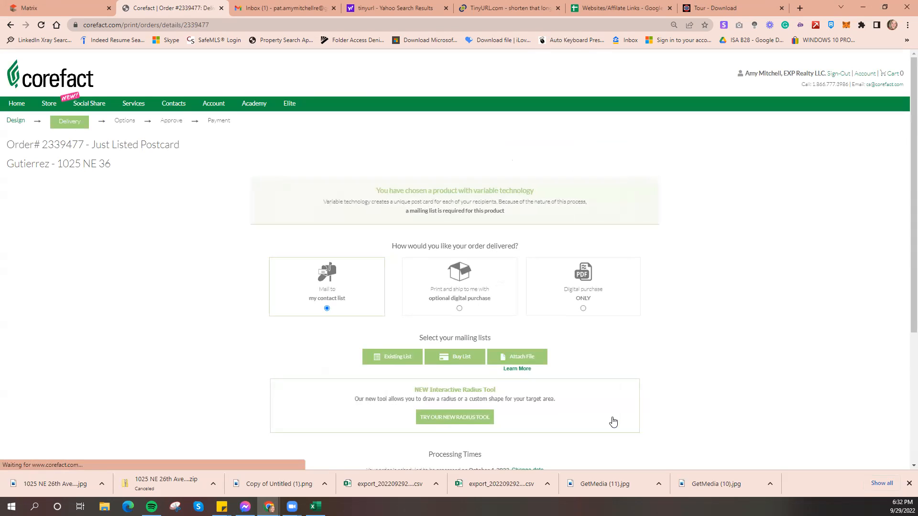
pyautogui.click(525, 357)
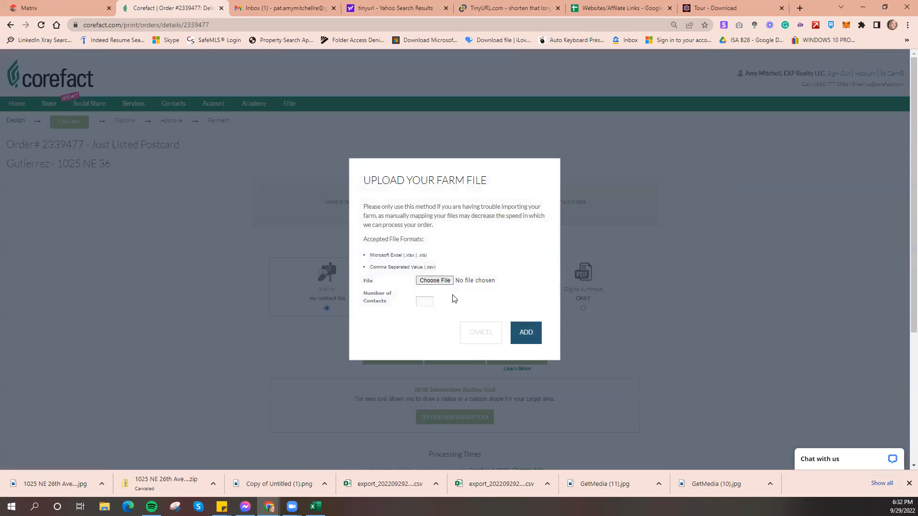
pyautogui.click(435, 281)
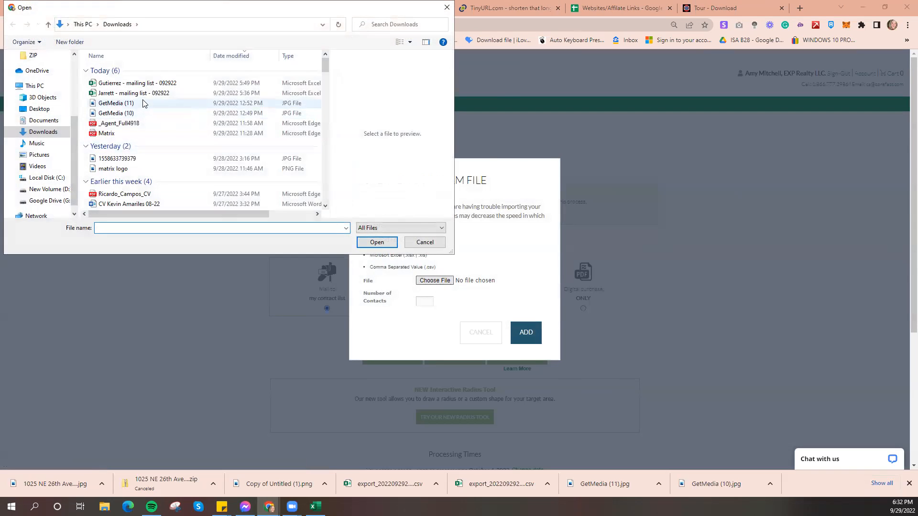
pyautogui.click(149, 84)
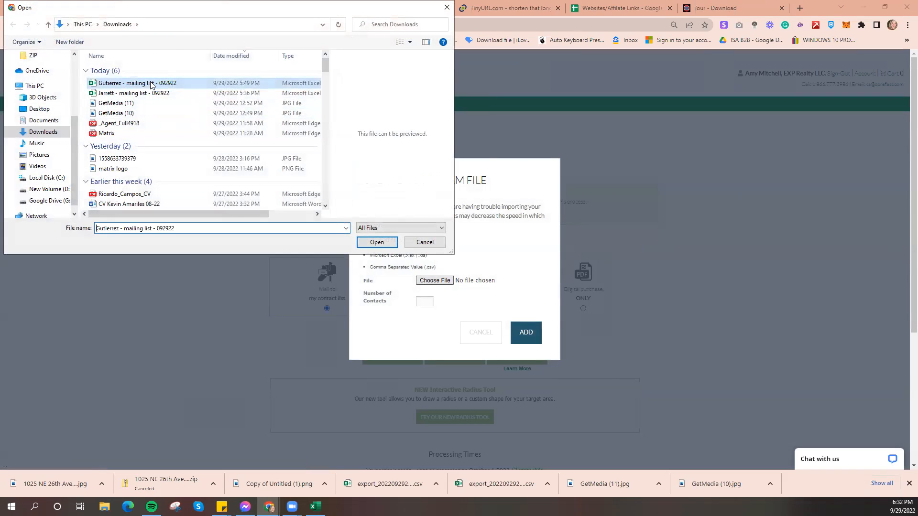
pyautogui.click(376, 243)
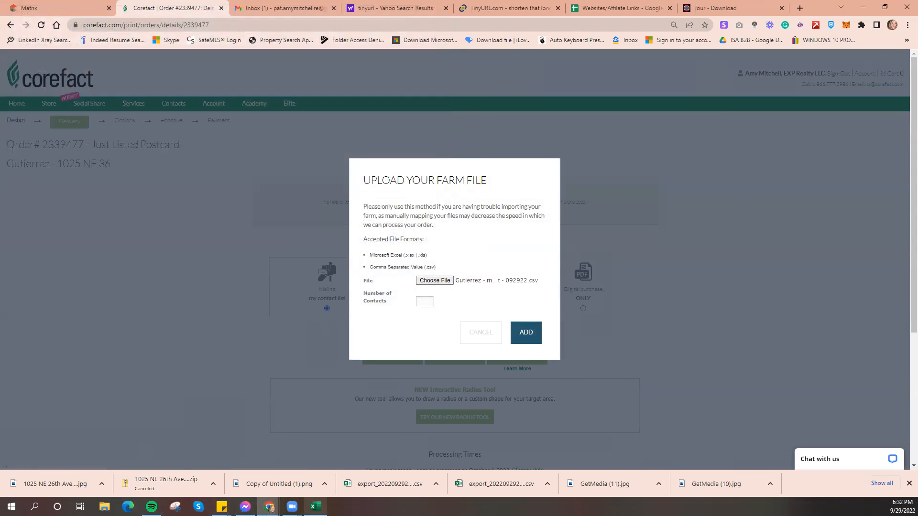
pyautogui.click(315, 507)
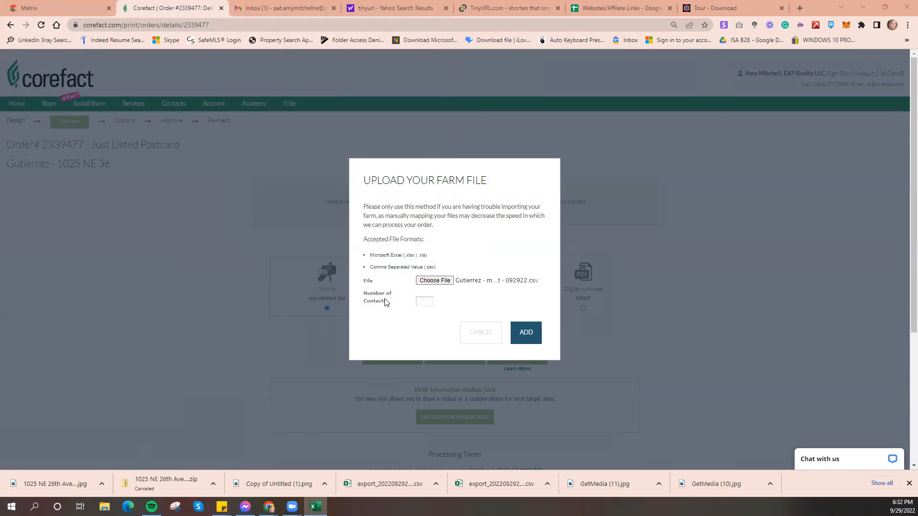
pyautogui.click(424, 302)
pyautogui.write('242')
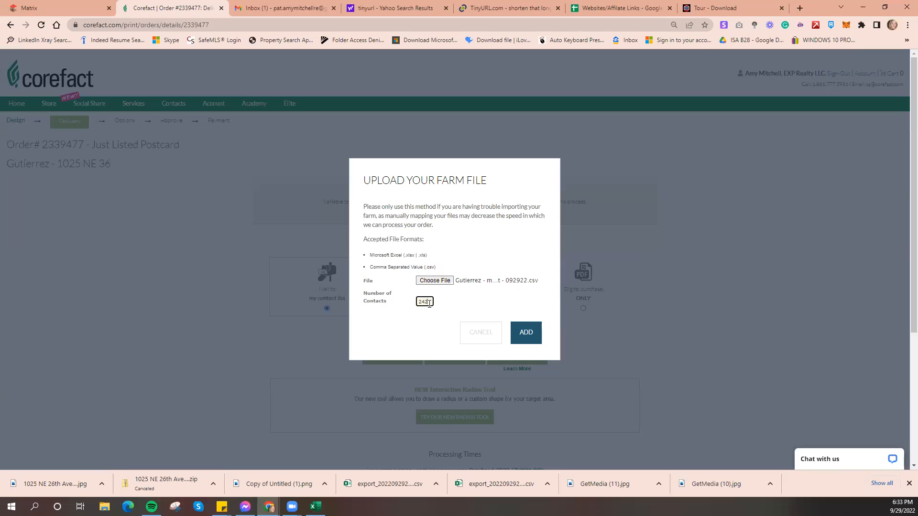
pyautogui.click(525, 335)
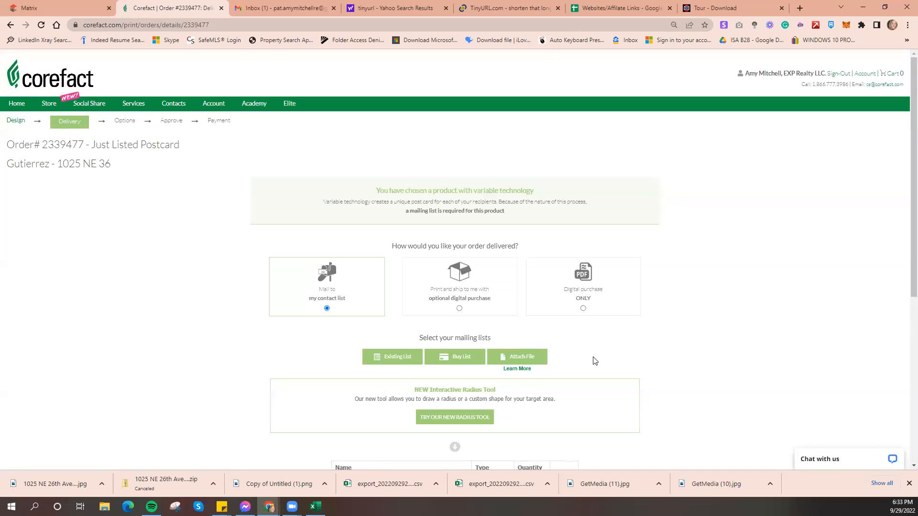
# Add the existing Sphere of Influence farm (91 contacts) to the mailing lists, making 333 total
pyautogui.scroll(-4, 634, 364)
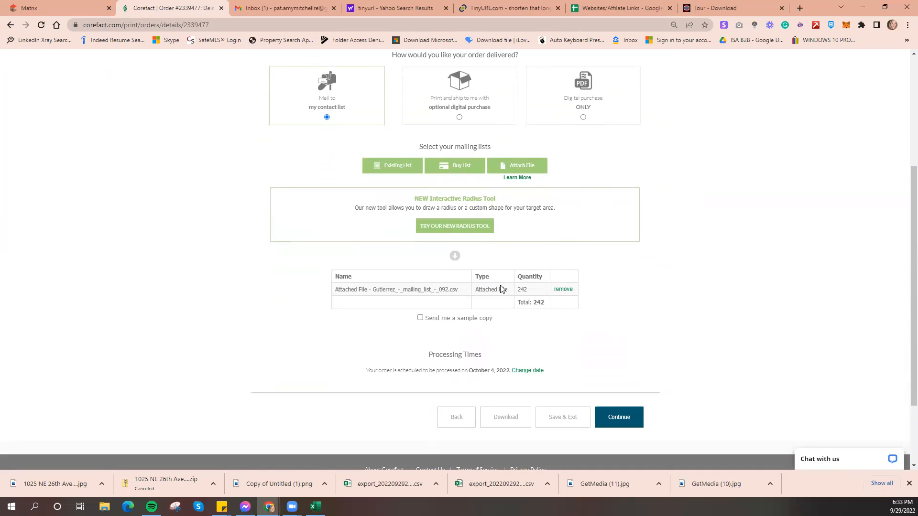
pyautogui.click(396, 170)
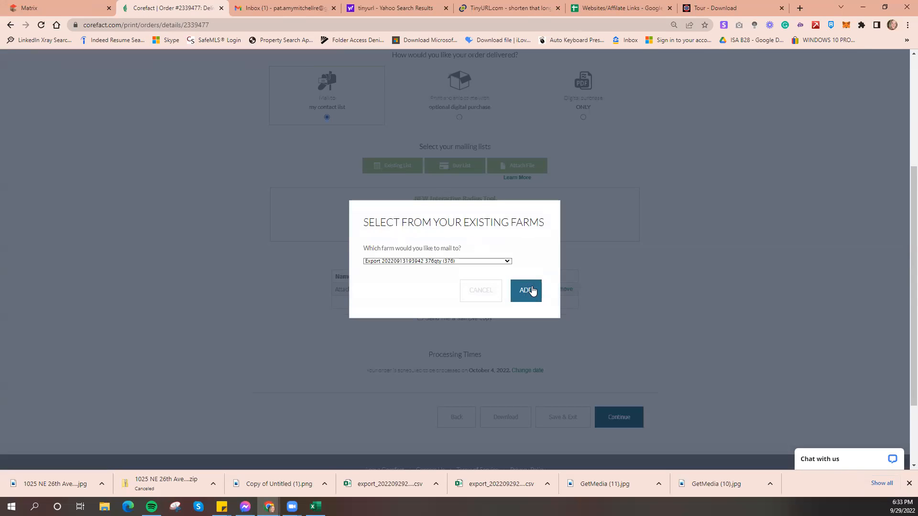
pyautogui.click(458, 261)
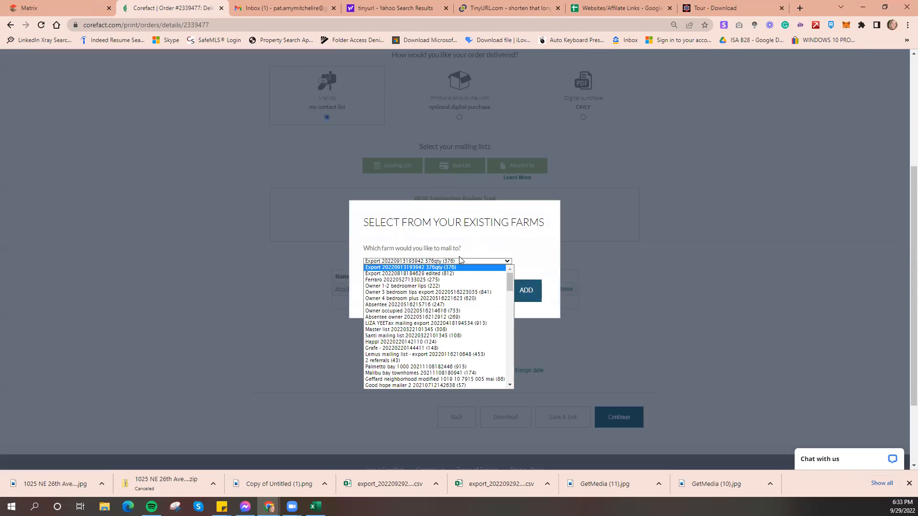
pyautogui.scroll(-20, 440, 363)
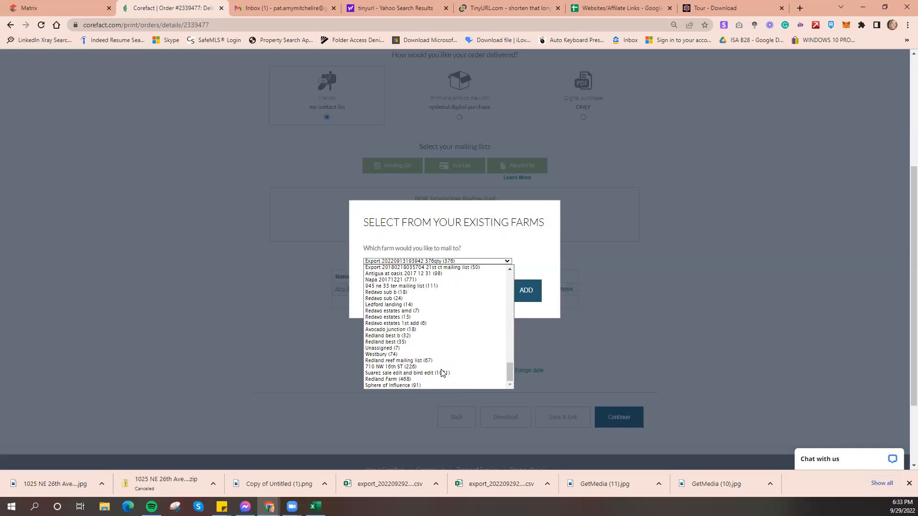
pyautogui.click(411, 385)
pyautogui.click(522, 293)
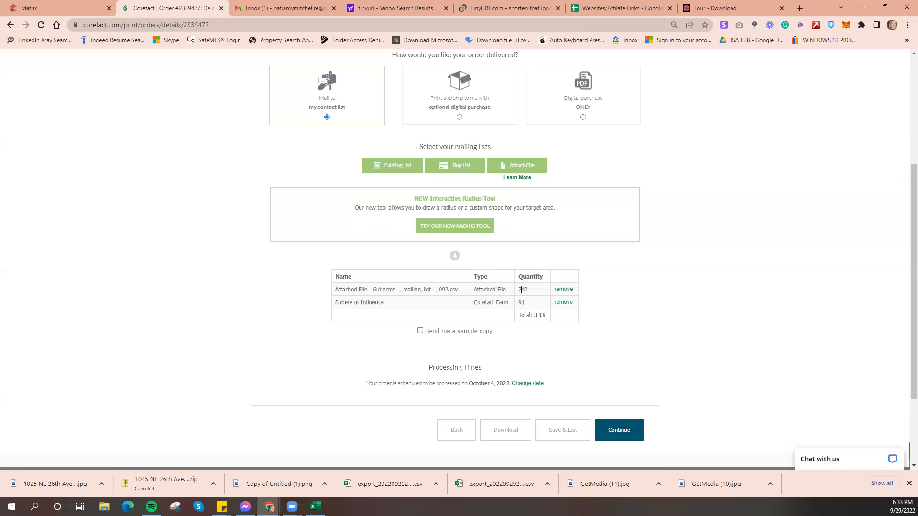
pyautogui.click(619, 426)
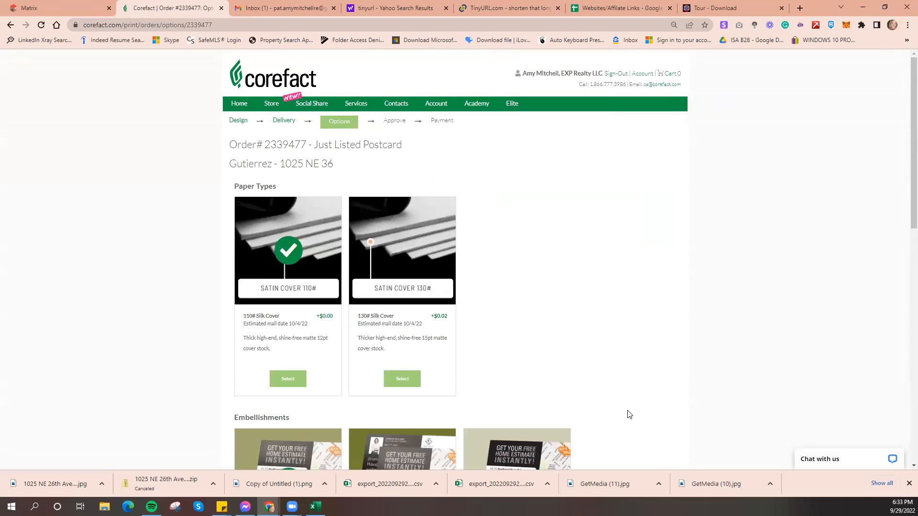
# Keep 110# Silk Cover paper and choose the free Watermarked Download ($0.00) instead of Digital Proof
pyautogui.scroll(-1, 629, 414)
pyautogui.scroll(1, 629, 415)
pyautogui.click(288, 380)
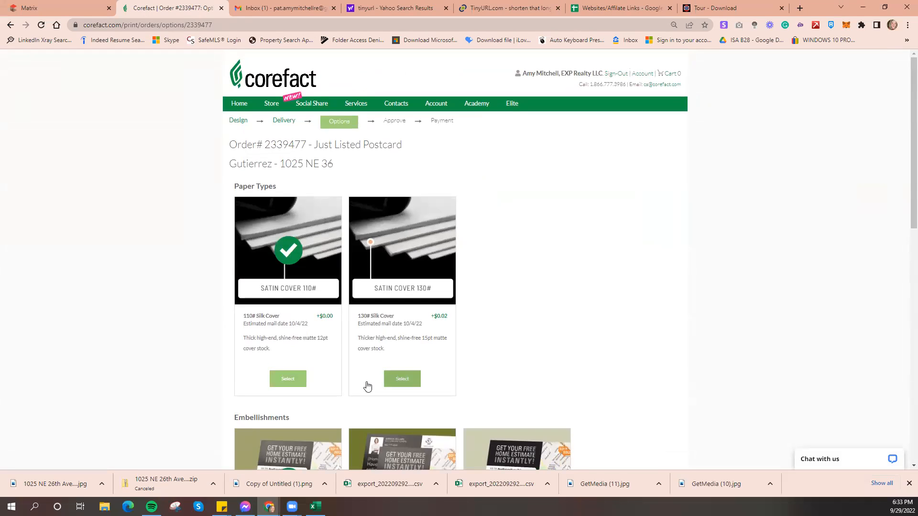
pyautogui.scroll(-2, 287, 364)
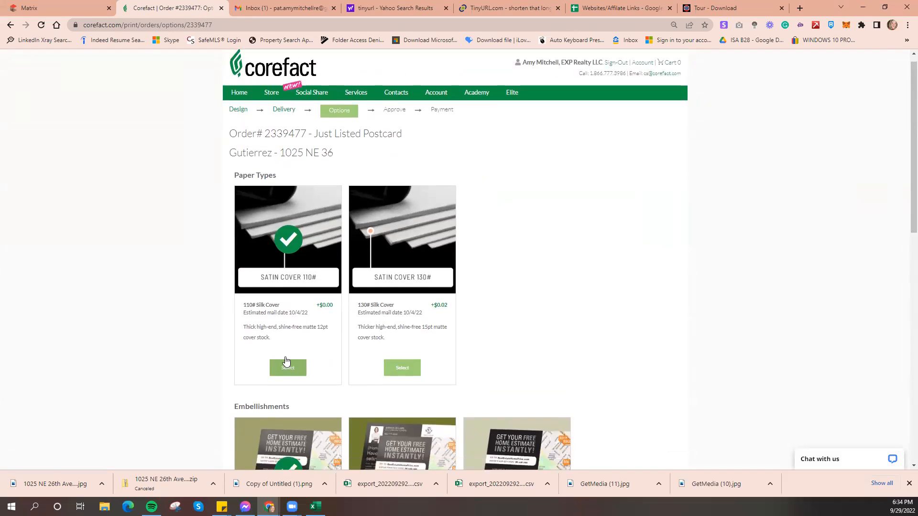
pyautogui.scroll(-2, 286, 361)
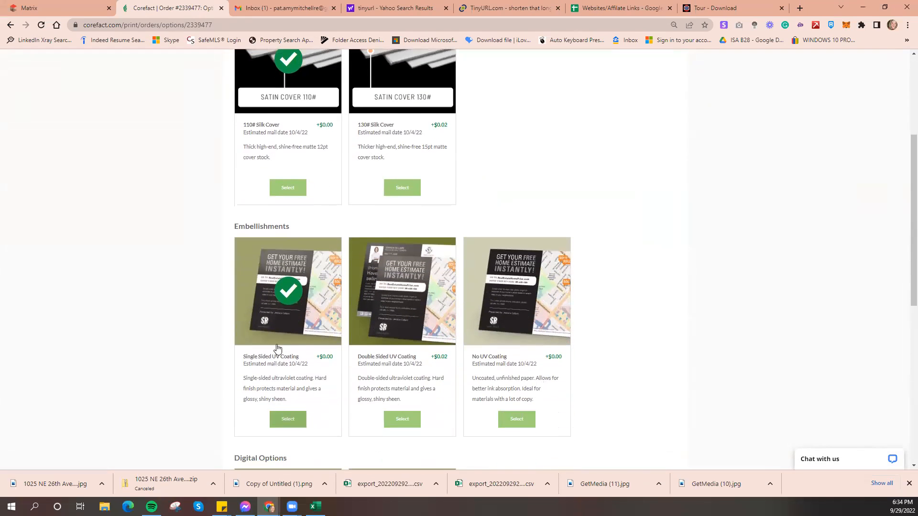
pyautogui.scroll(-4, 263, 378)
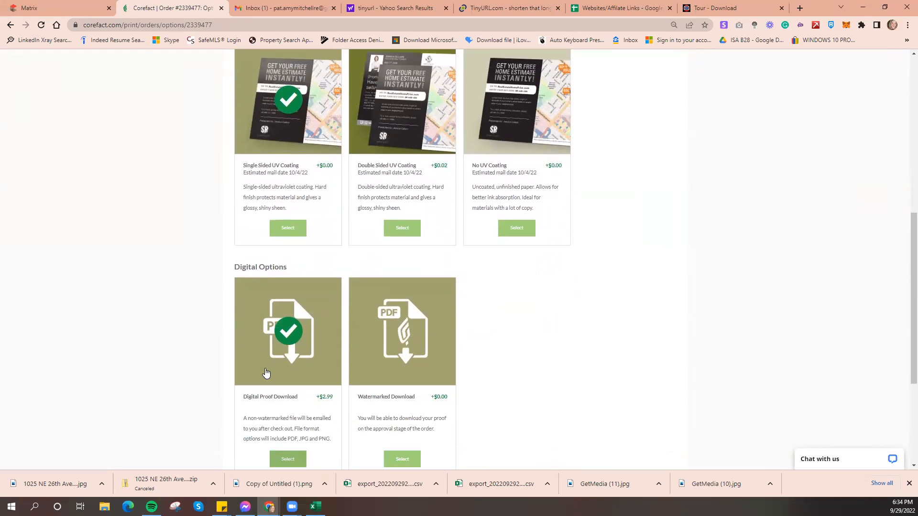
pyautogui.click(413, 425)
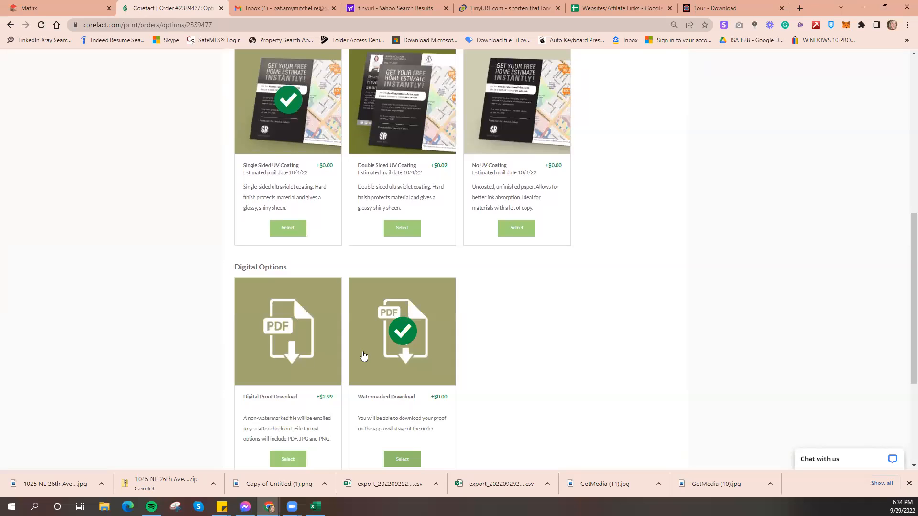
pyautogui.scroll(-2, 393, 375)
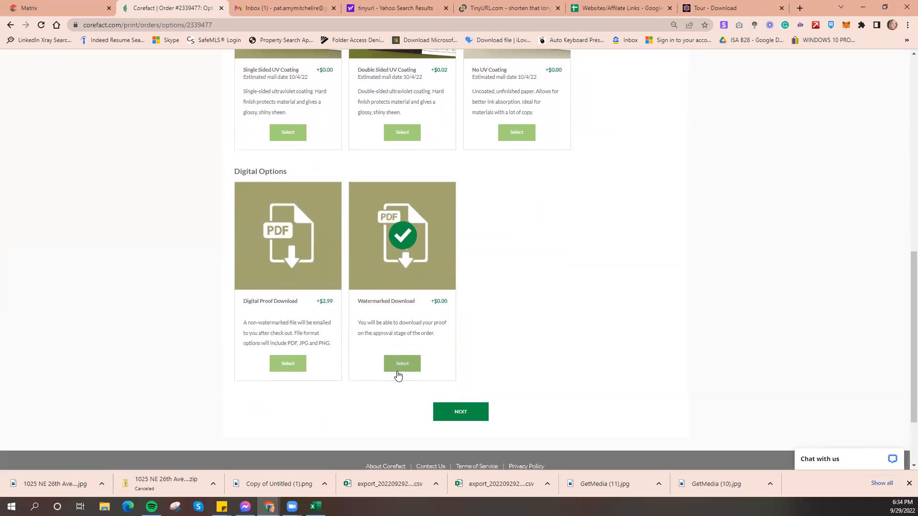
pyautogui.click(481, 413)
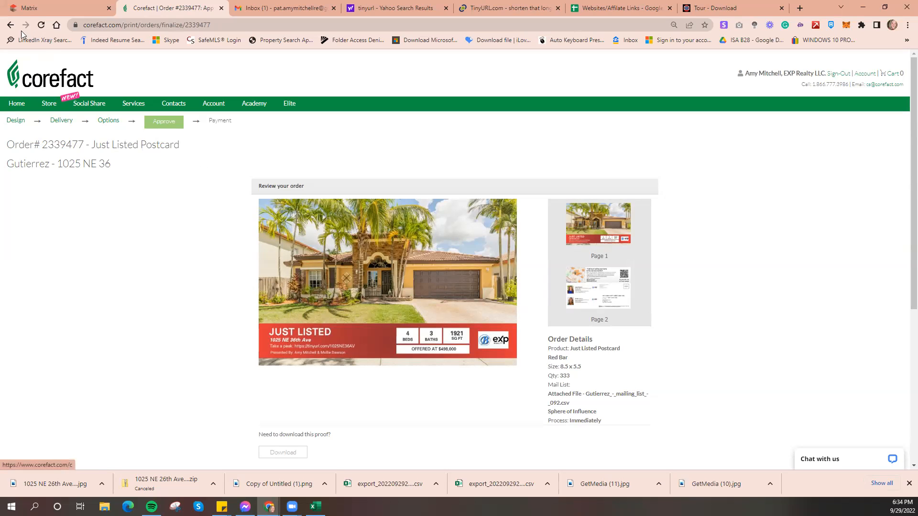
pyautogui.click(15, 122)
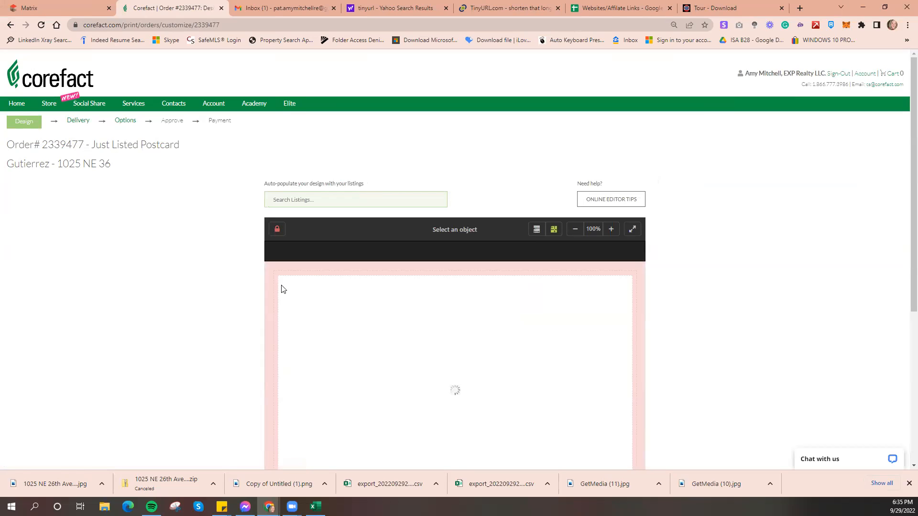
pyautogui.scroll(-3, 283, 288)
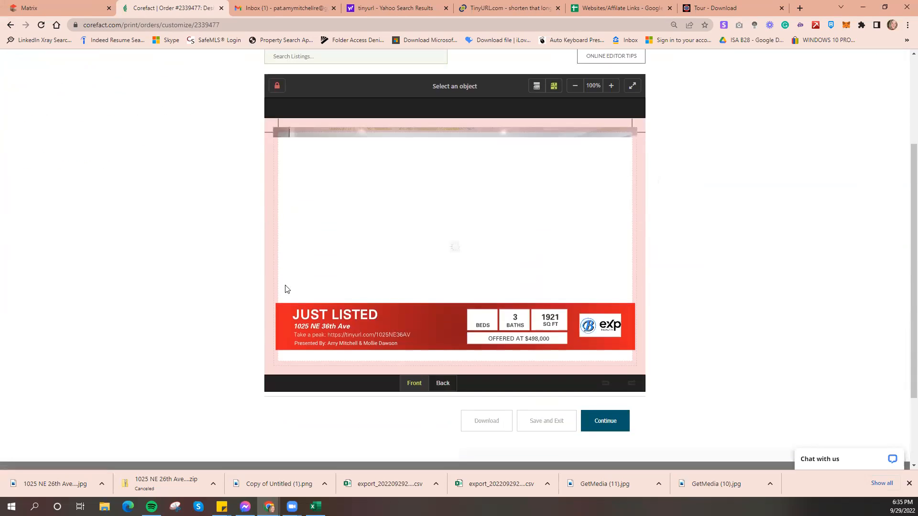
pyautogui.click(359, 326)
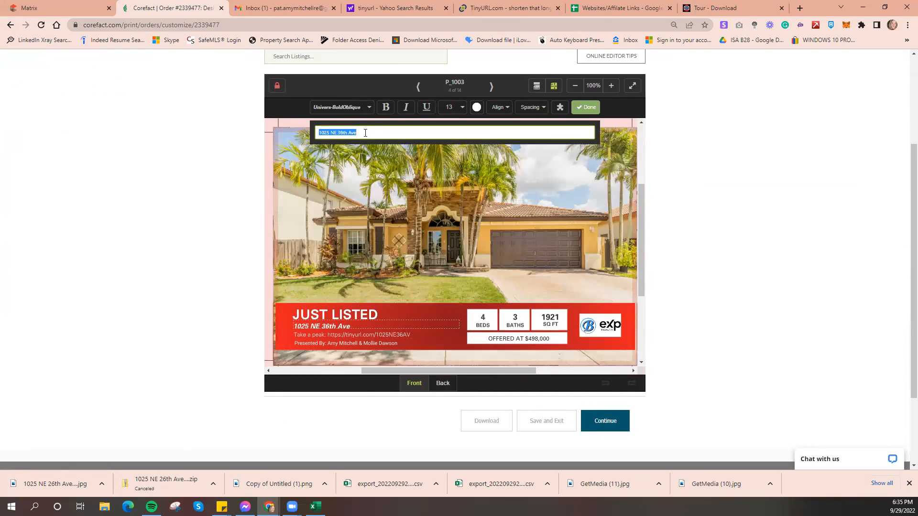
pyautogui.click(375, 133)
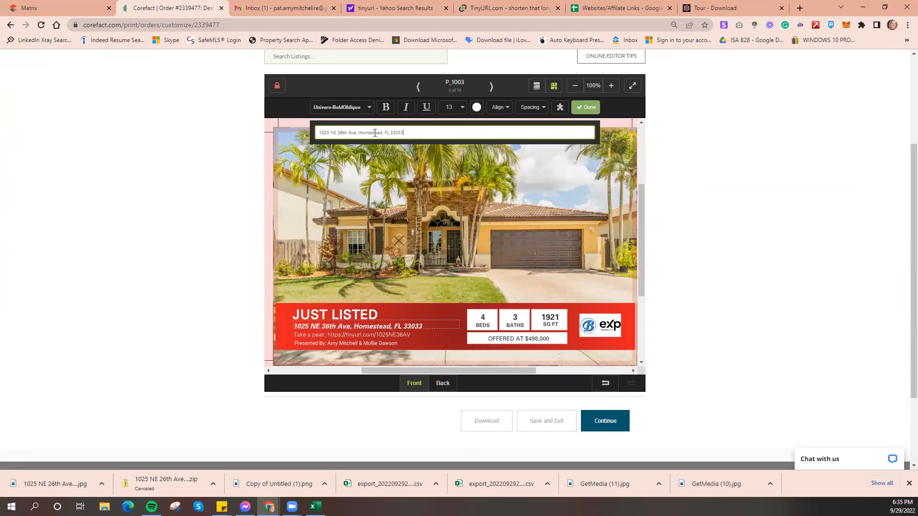
pyautogui.click(586, 108)
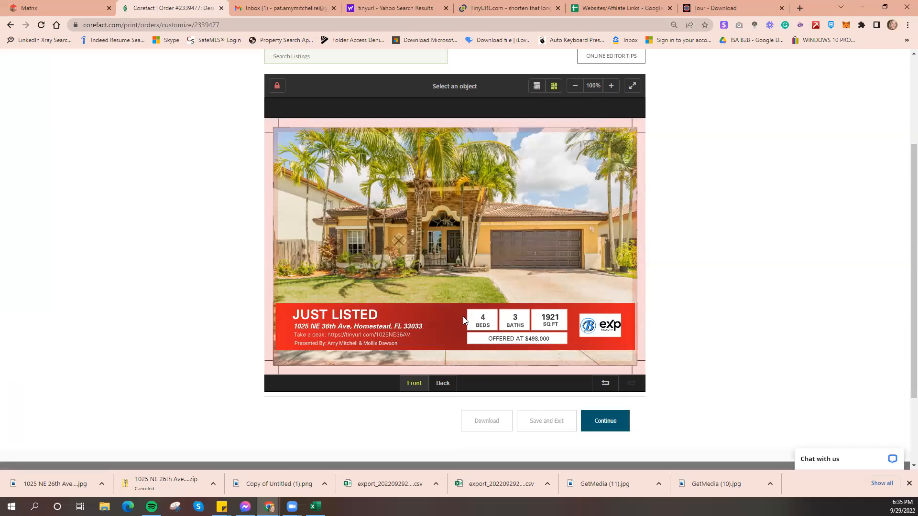
# Carry the edited postcard through delivery and options, keeping Watermarked Download, to the order review
pyautogui.click(609, 426)
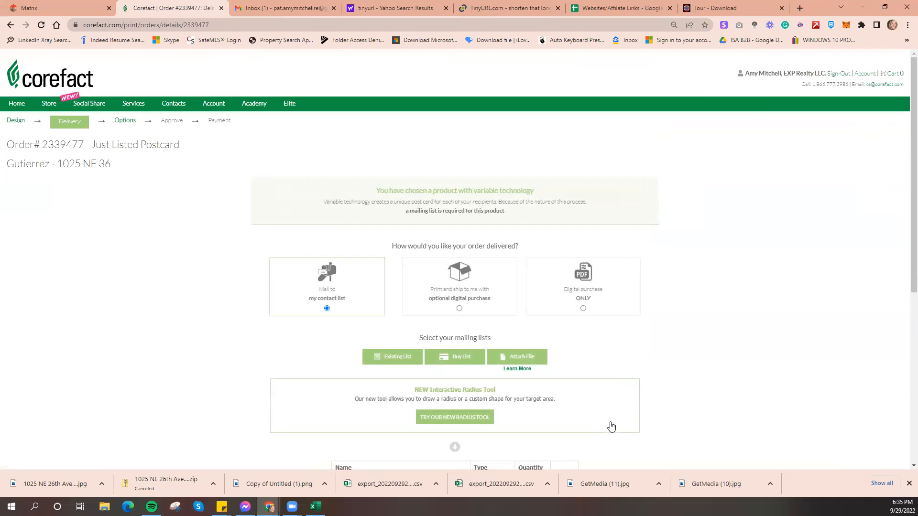
pyautogui.scroll(-3, 609, 426)
pyautogui.scroll(-3, 569, 406)
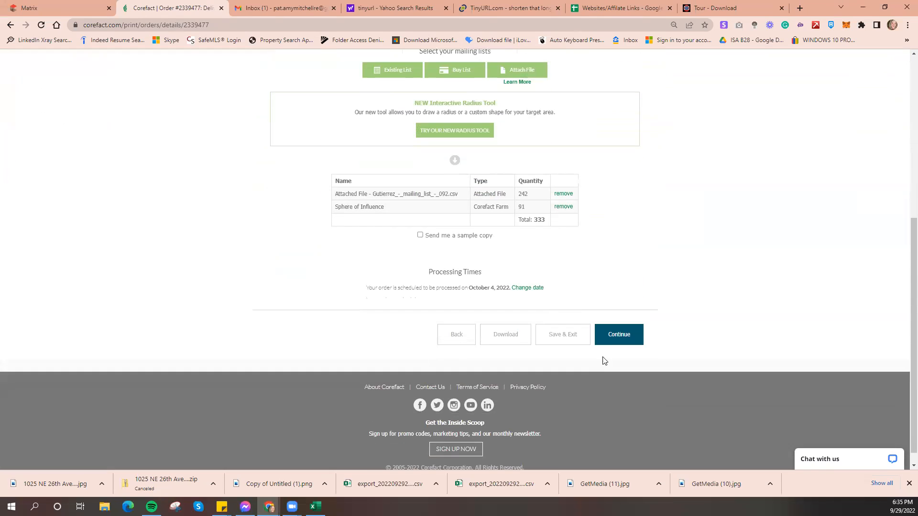
pyautogui.click(619, 340)
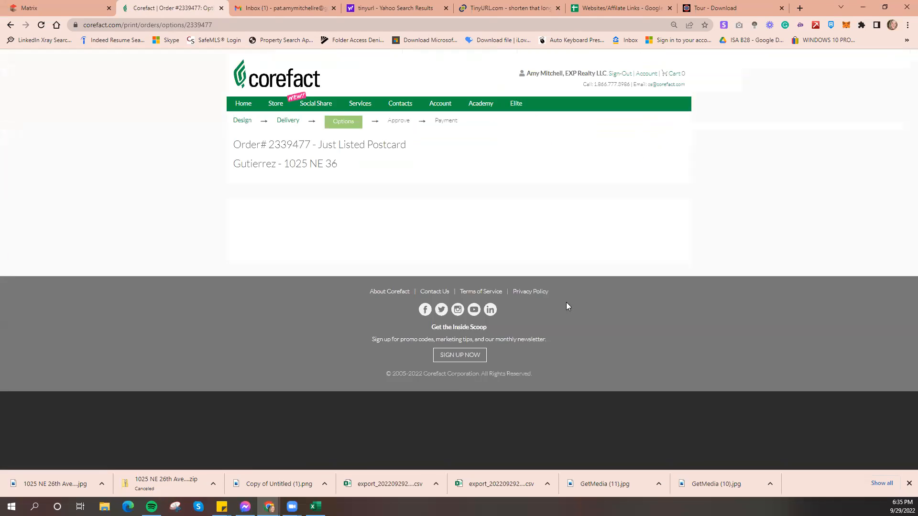
pyautogui.scroll(-6, 523, 303)
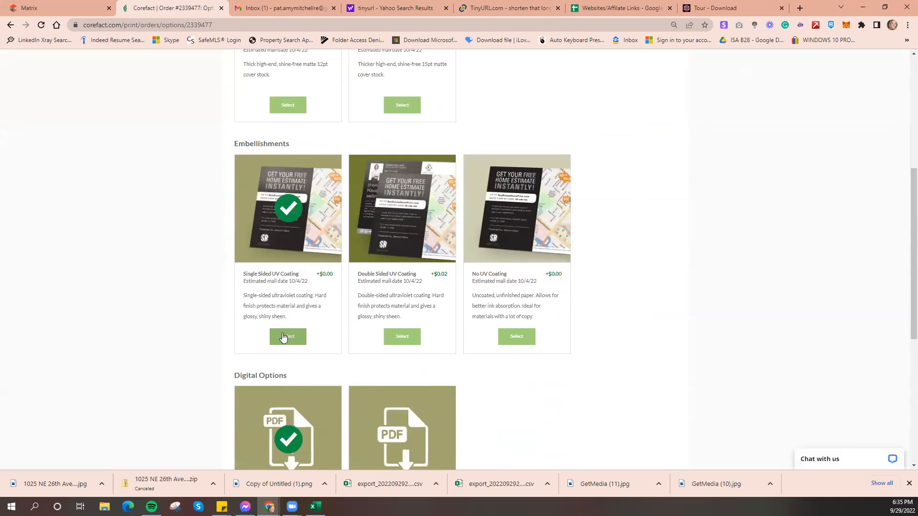
pyautogui.scroll(-2, 283, 337)
pyautogui.click(403, 378)
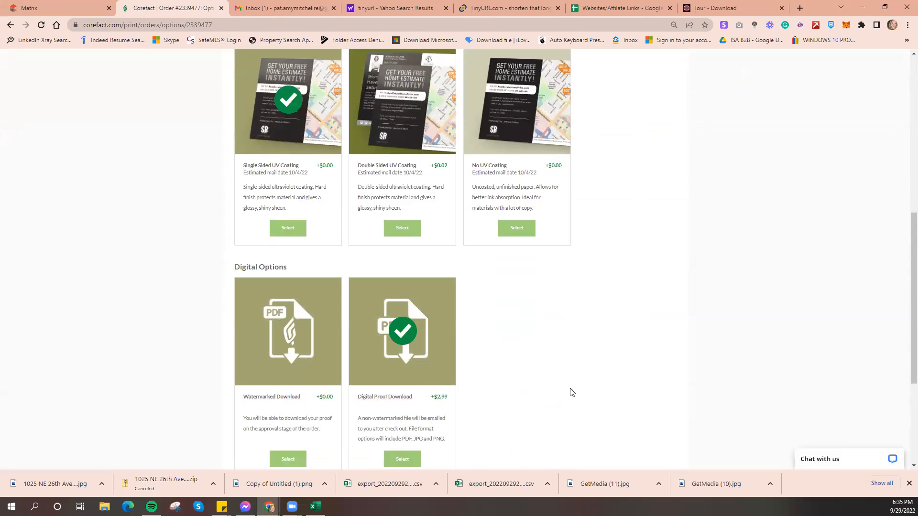
pyautogui.click(308, 361)
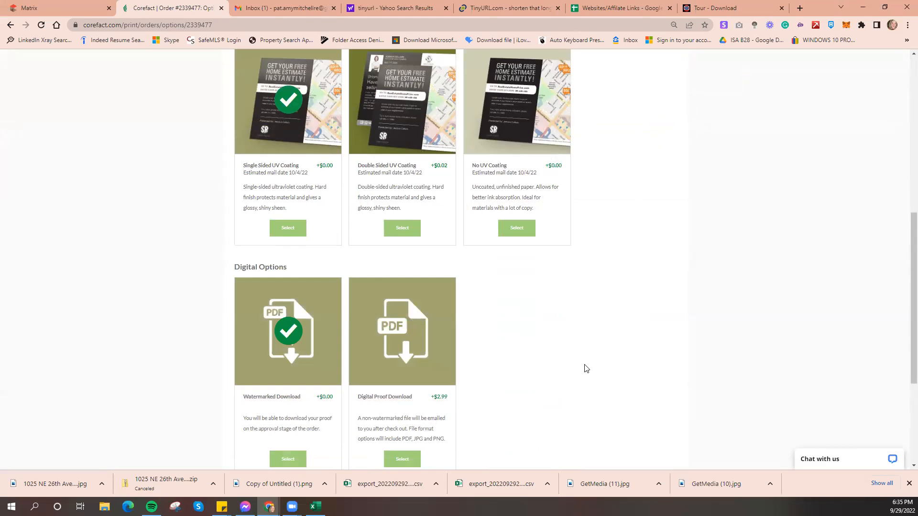
pyautogui.scroll(-2, 570, 372)
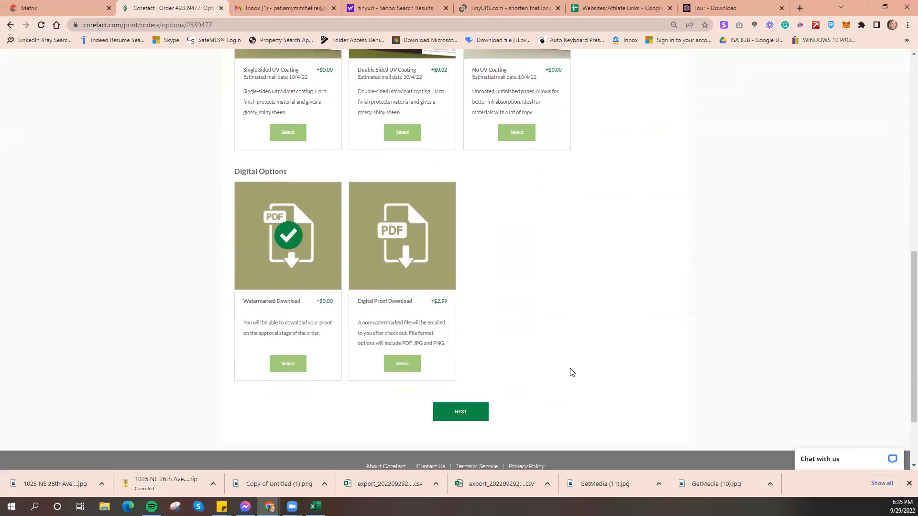
pyautogui.click(474, 411)
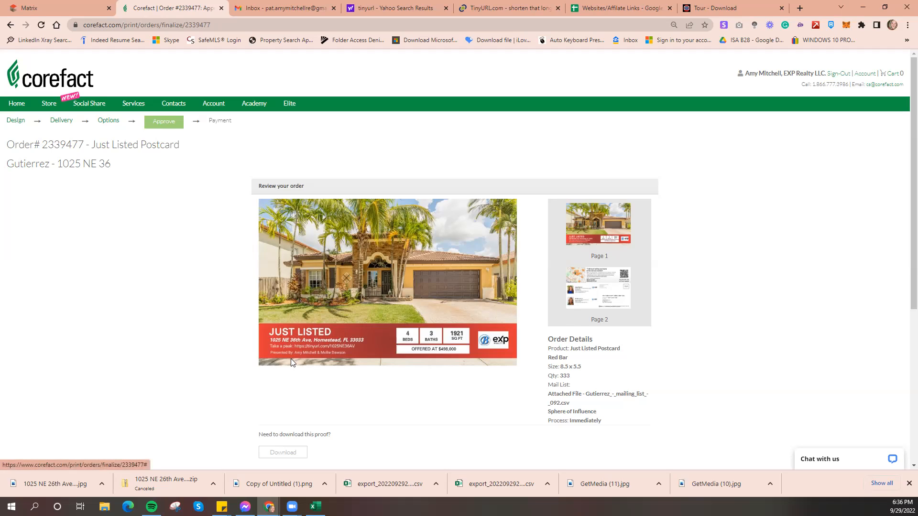
# Check the postcard's back page, then add the 333-piece, $296.37 order to the cart
pyautogui.click(609, 303)
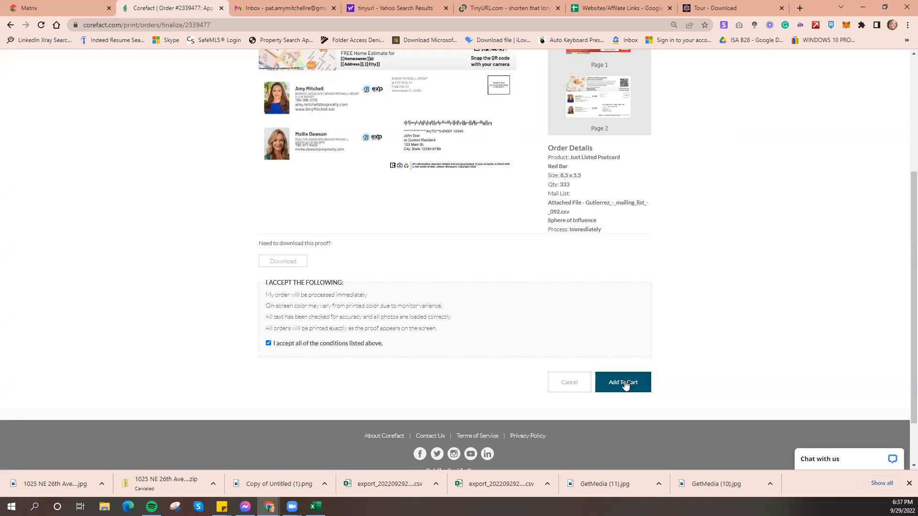
pyautogui.click(624, 384)
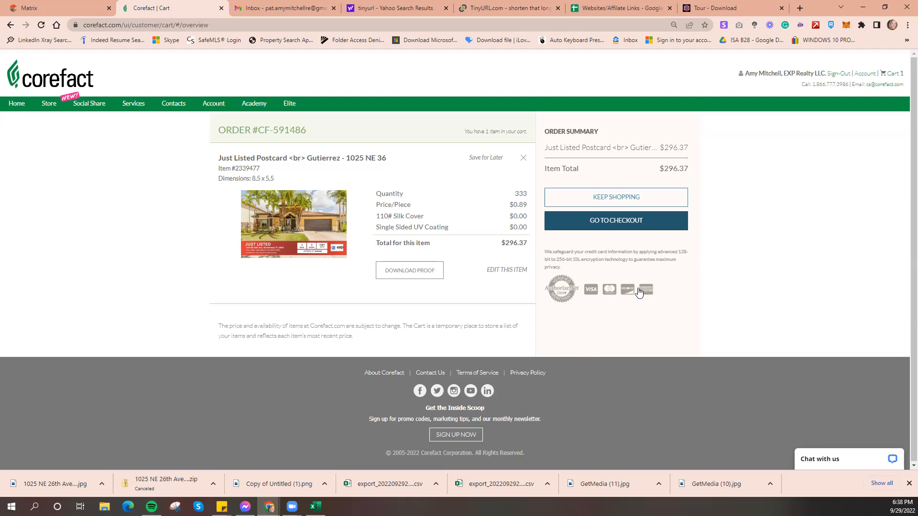
# Check out with standard mail, promo code SPICE5 and the saved card, placing the $281.56 order
pyautogui.click(662, 221)
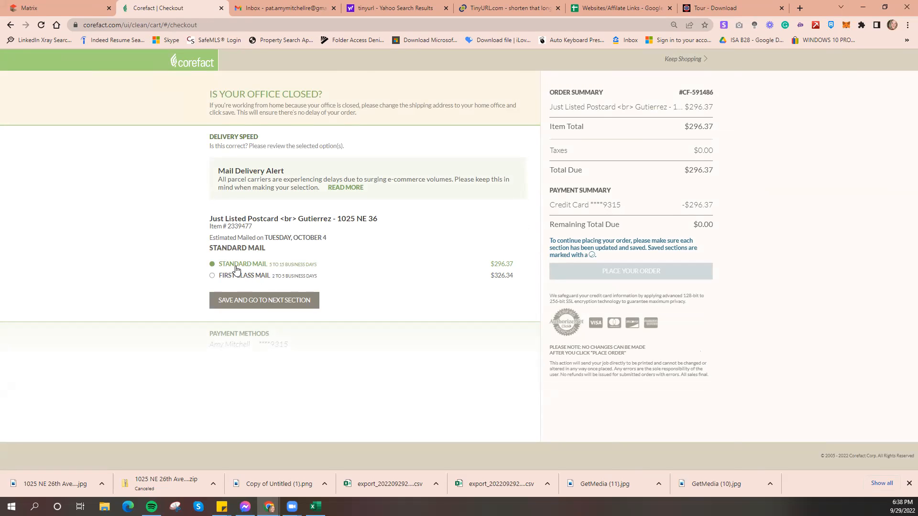
pyautogui.click(286, 303)
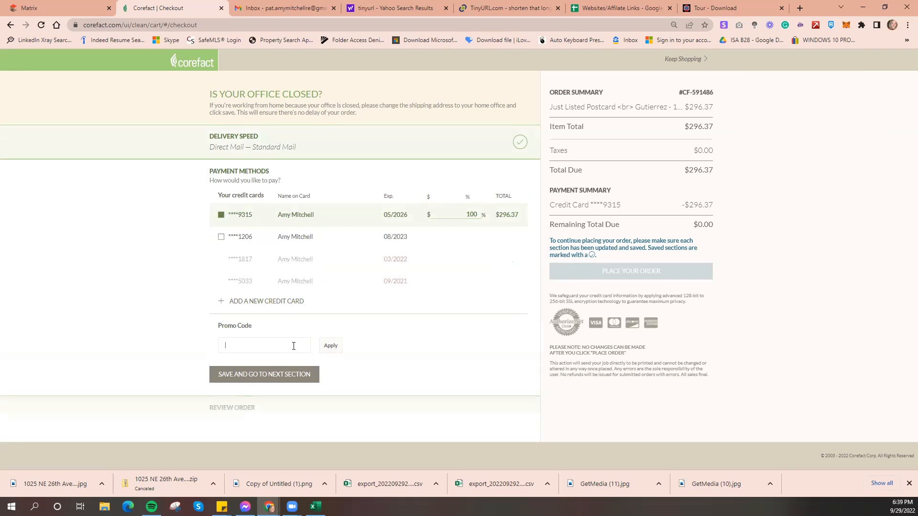
pyautogui.write('SPICE5')
pyautogui.click(330, 348)
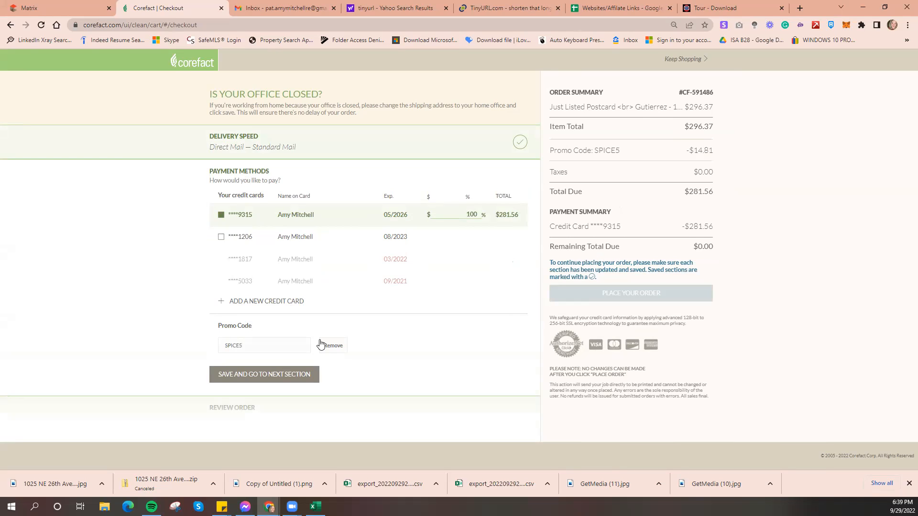
pyautogui.click(302, 379)
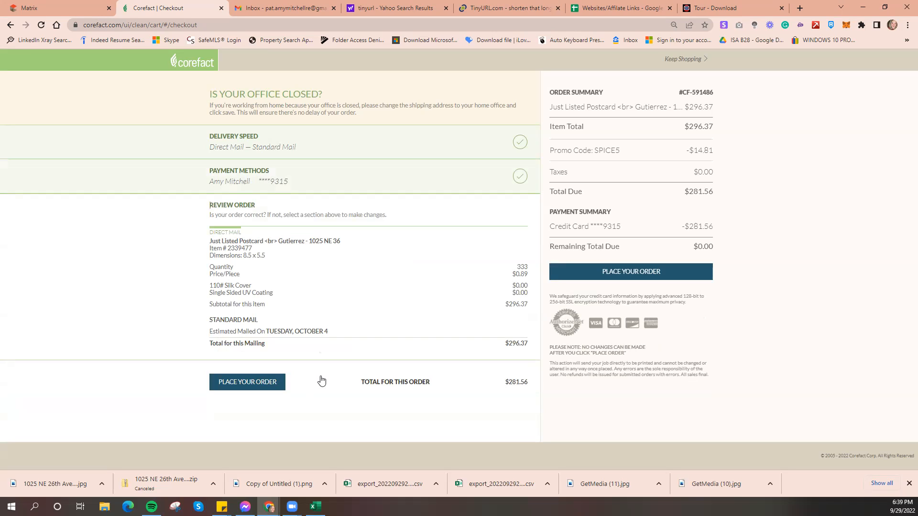
pyautogui.click(253, 385)
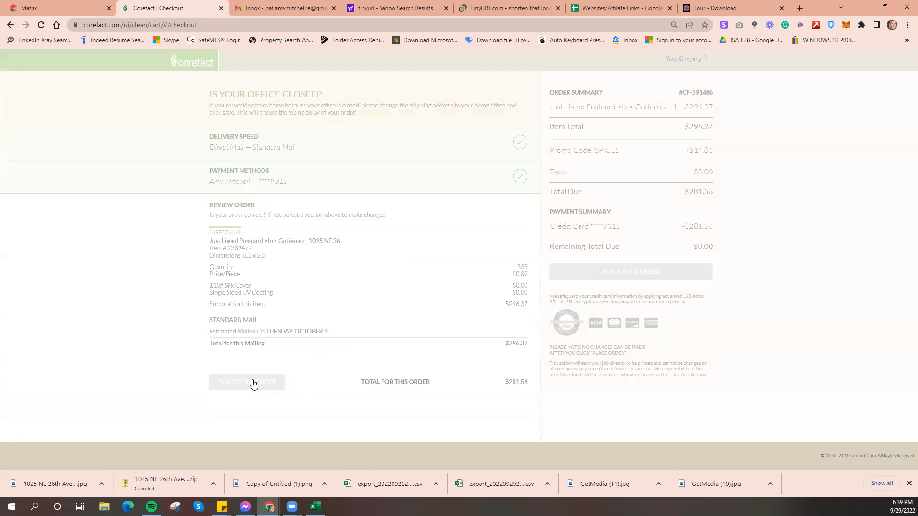